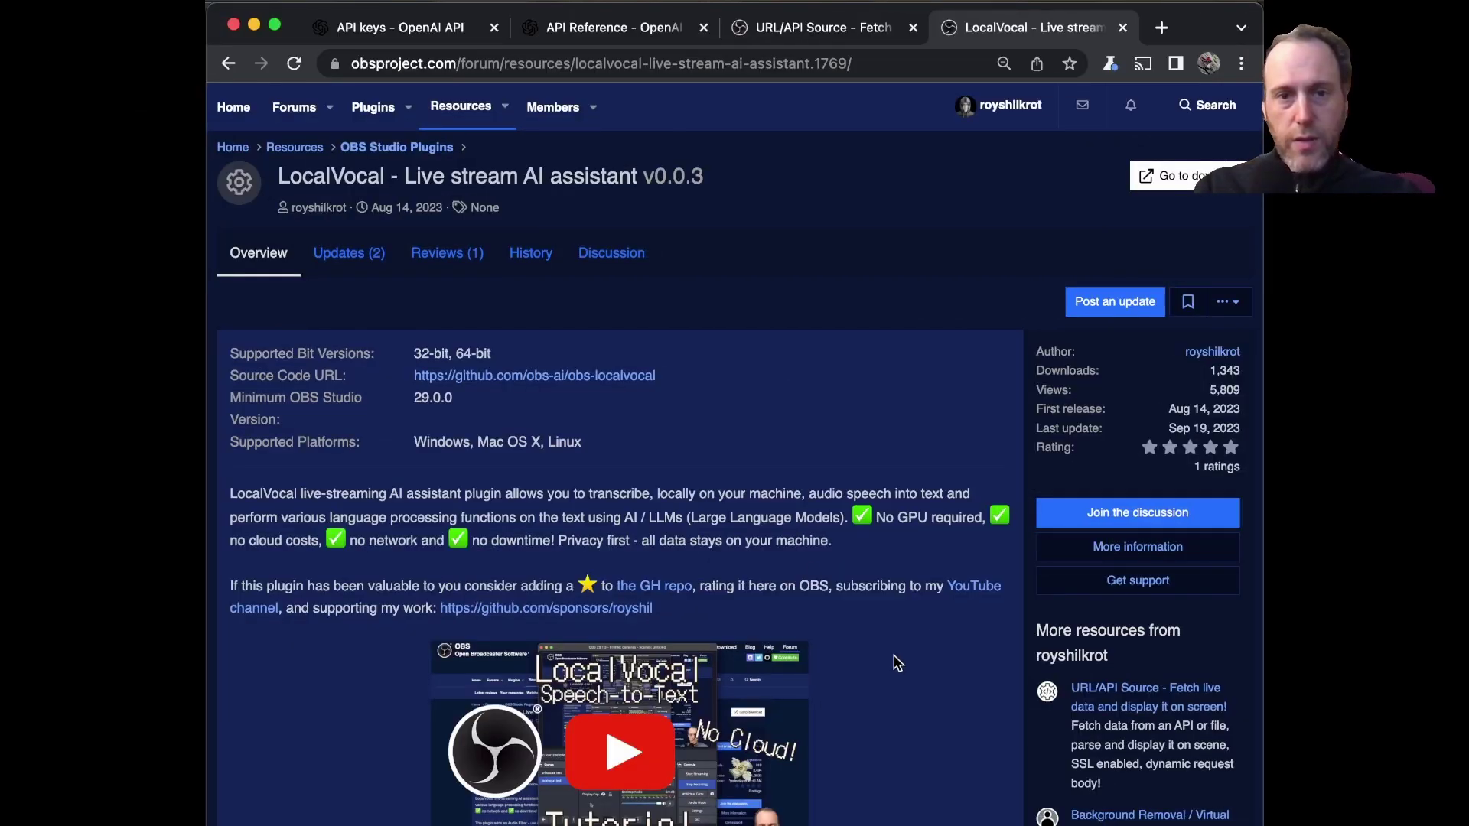
- View the two secret keys on the OpenAI API keys page, then bring OBS Studio forward
click(413, 31)
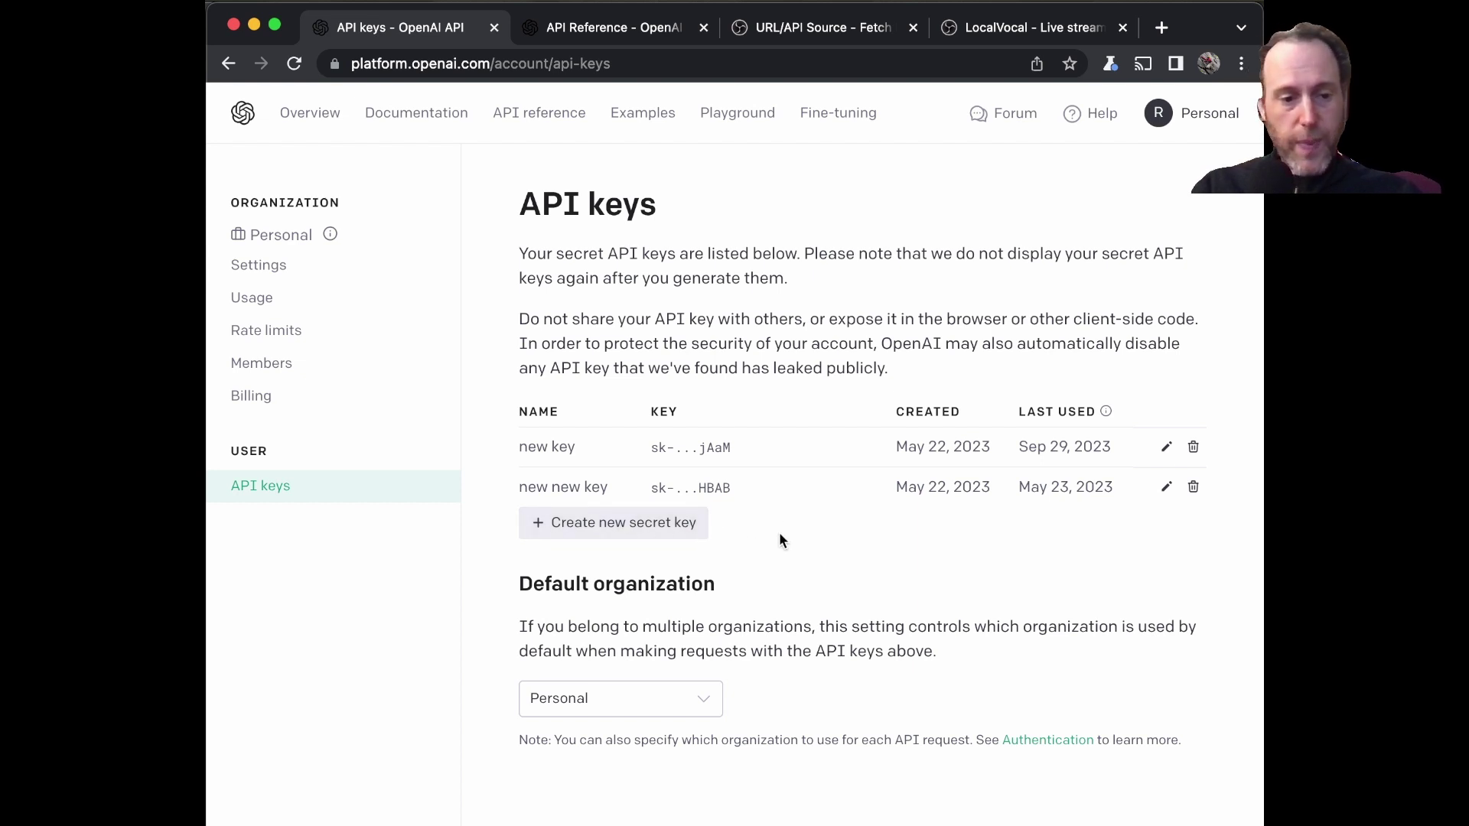
key(super+Tab)
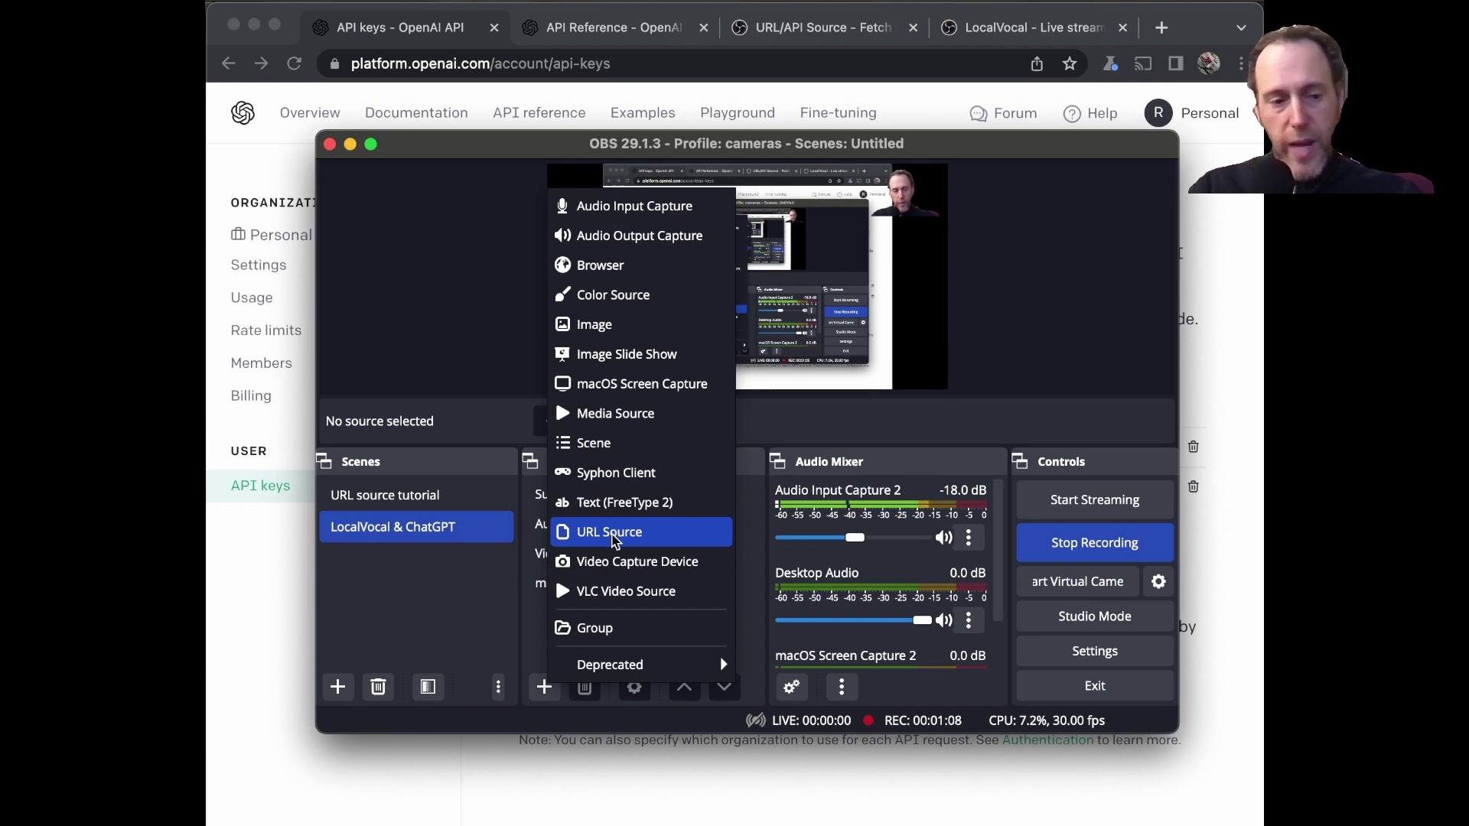
- Add a URL Source named 'chatGPT', which is created as ChatGPT 2
click(612, 533)
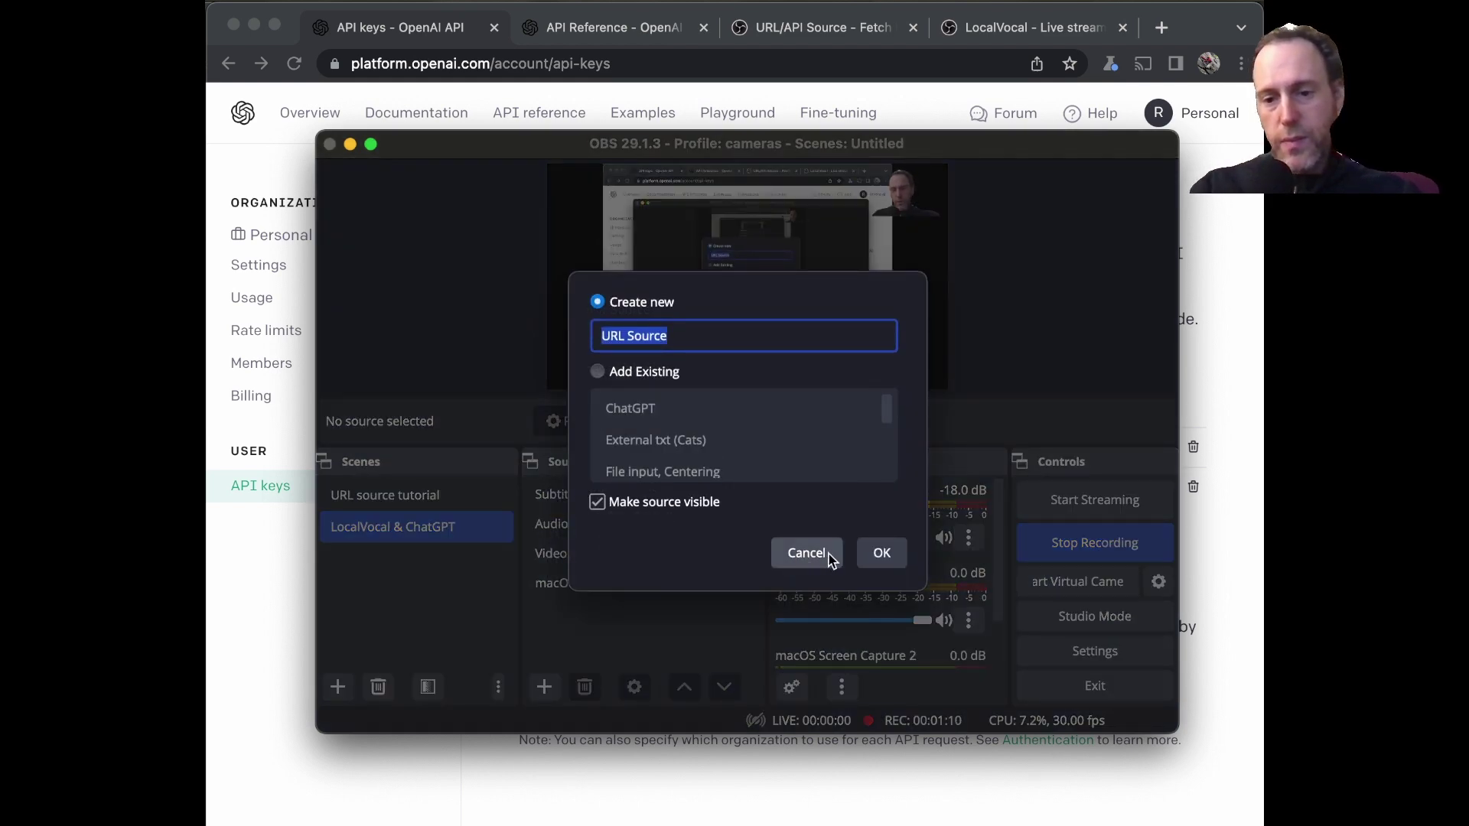
text(chatGPT)
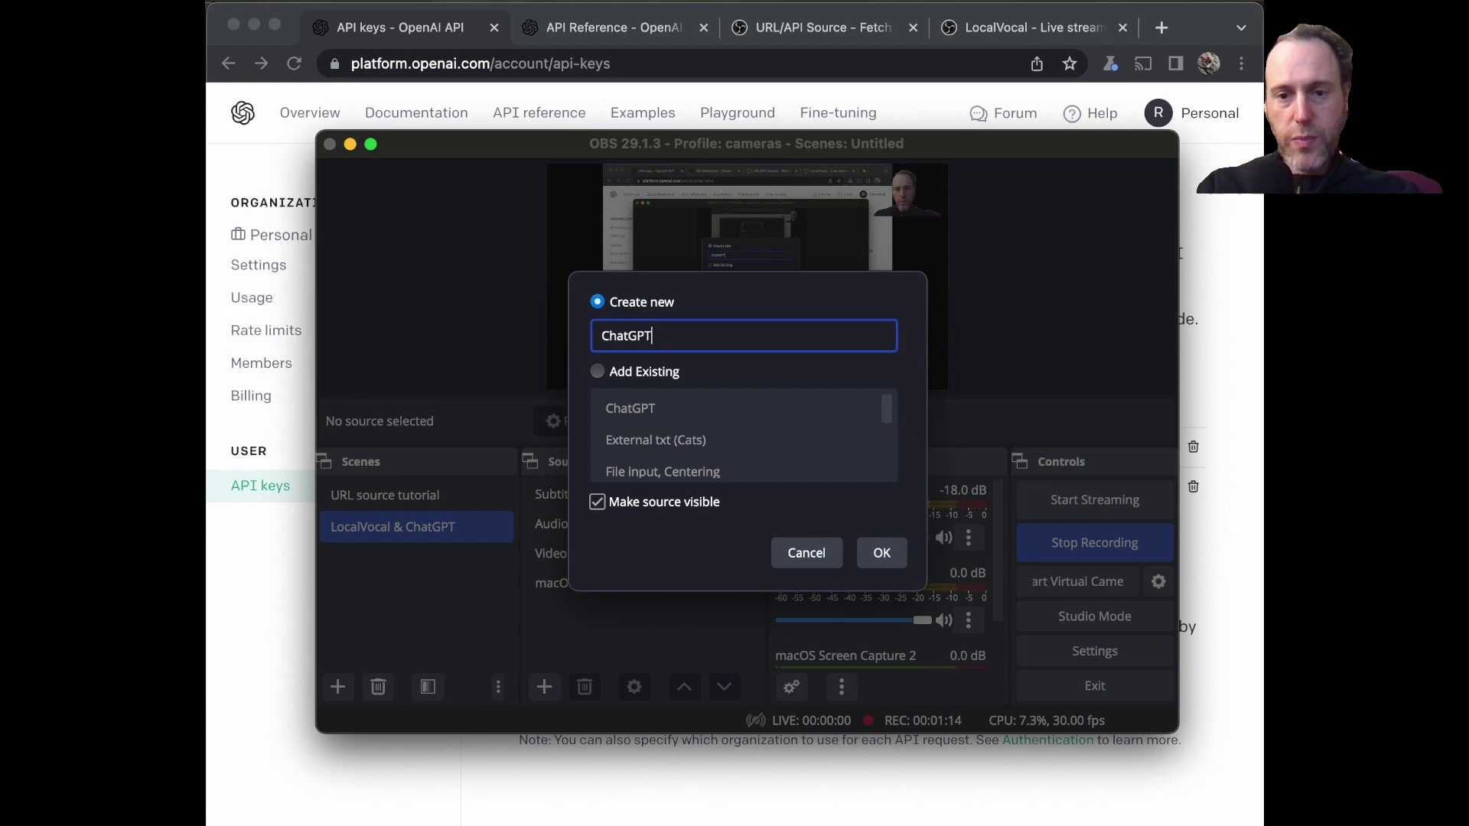
click(880, 551)
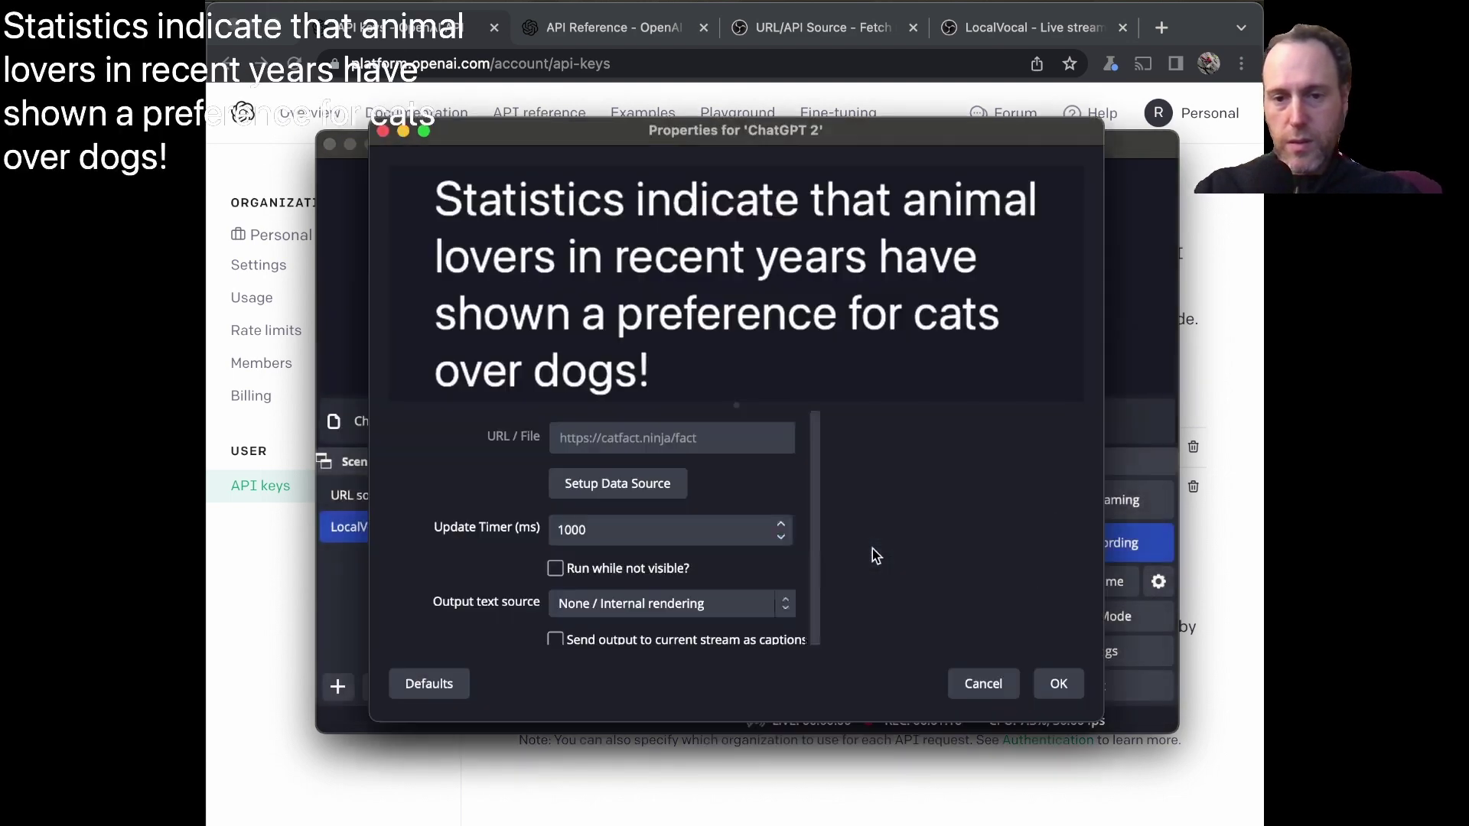
click(608, 28)
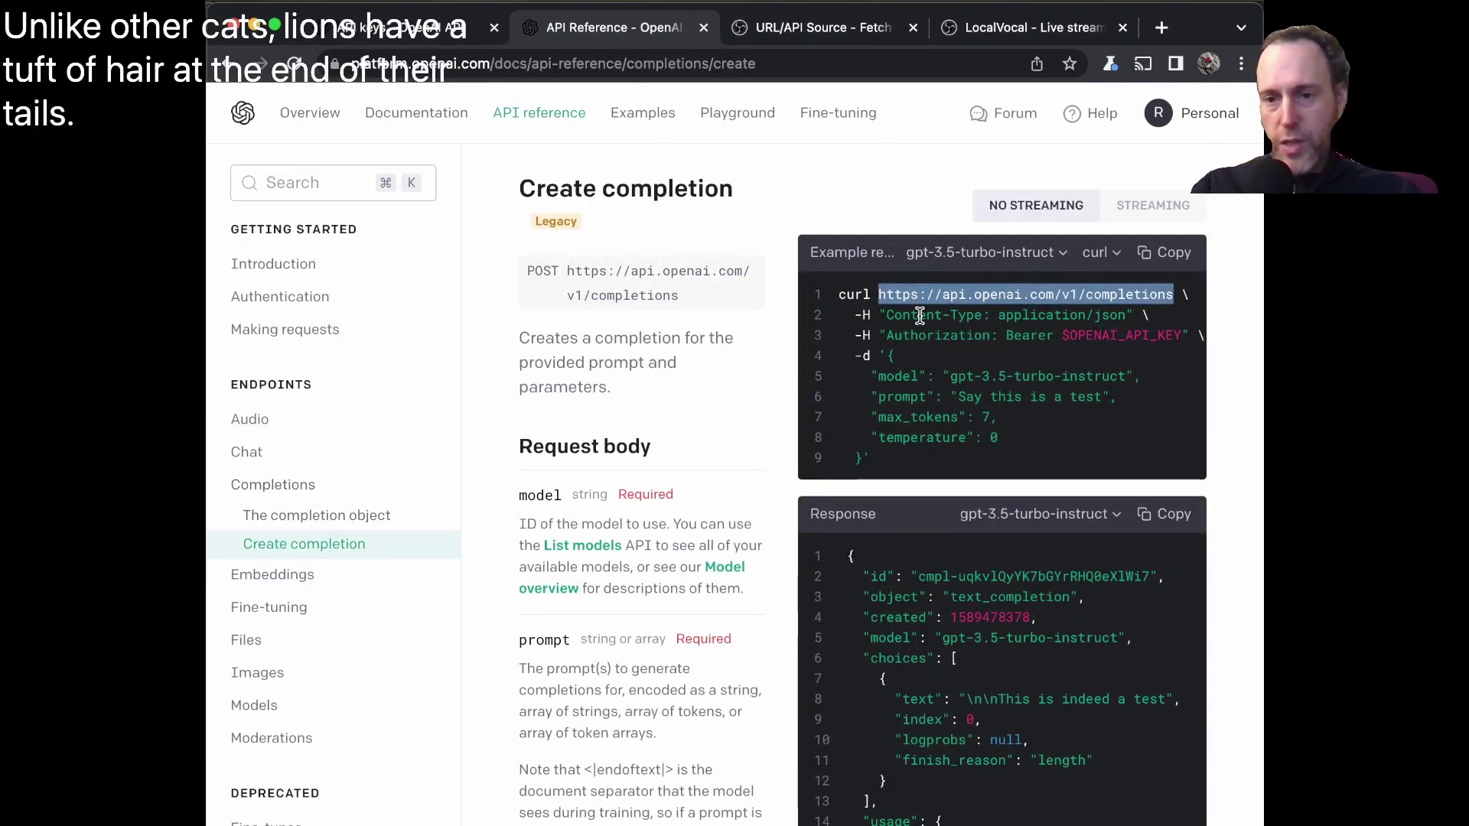
drag(840, 295, 1104, 291)
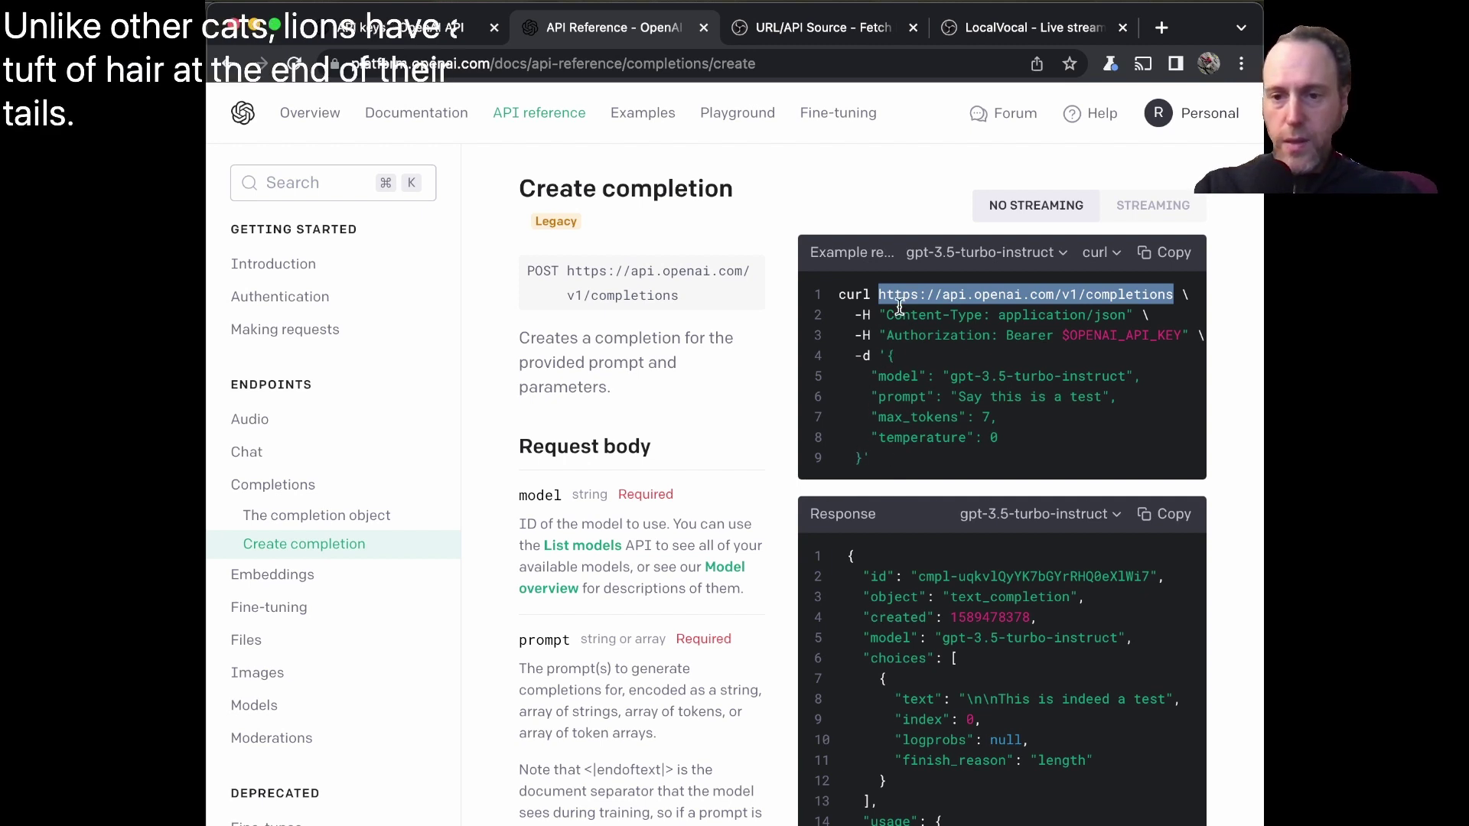
drag(894, 295, 1108, 301)
key(super+c)
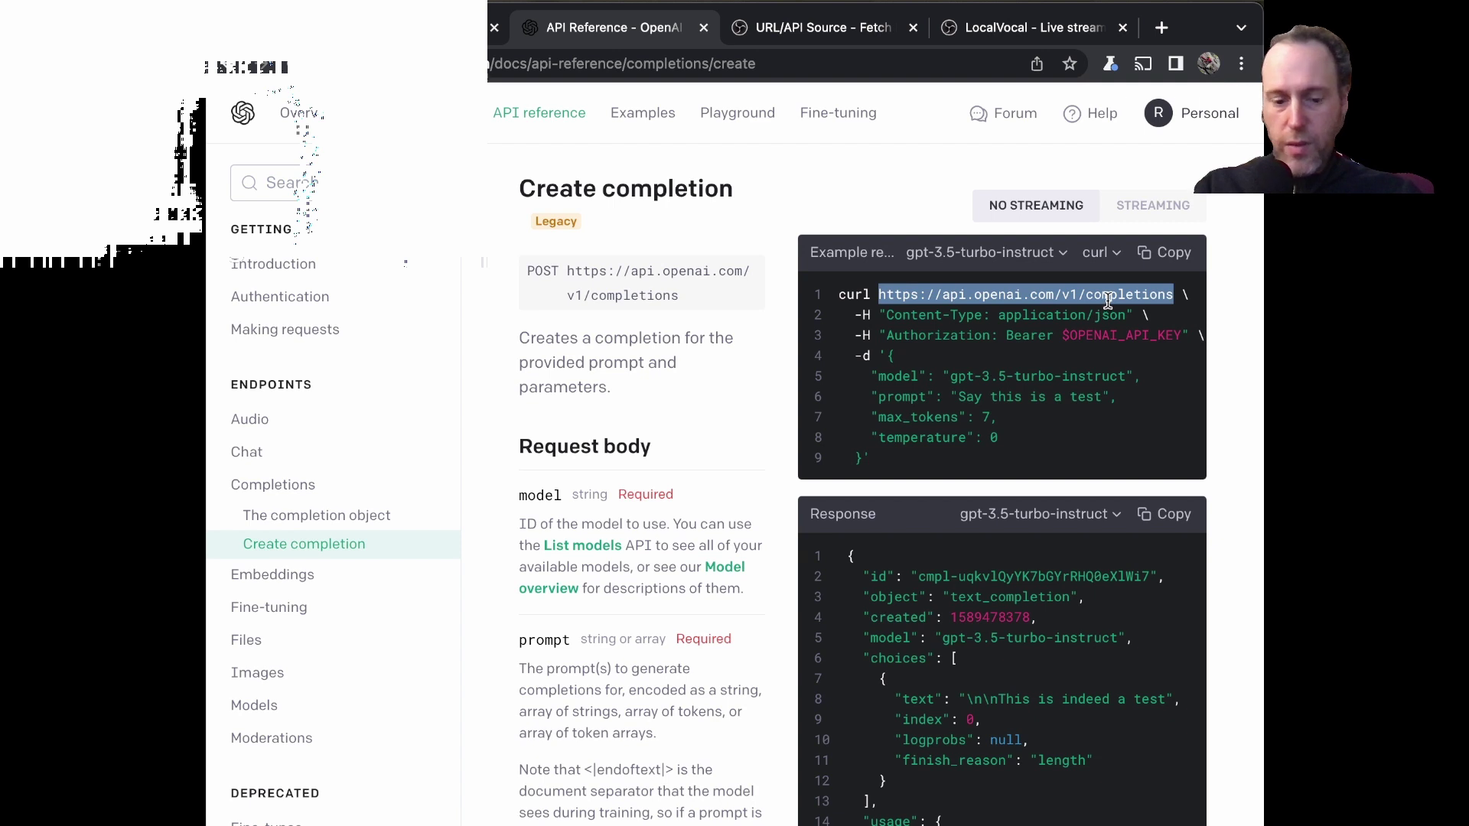
key(super+Tab)
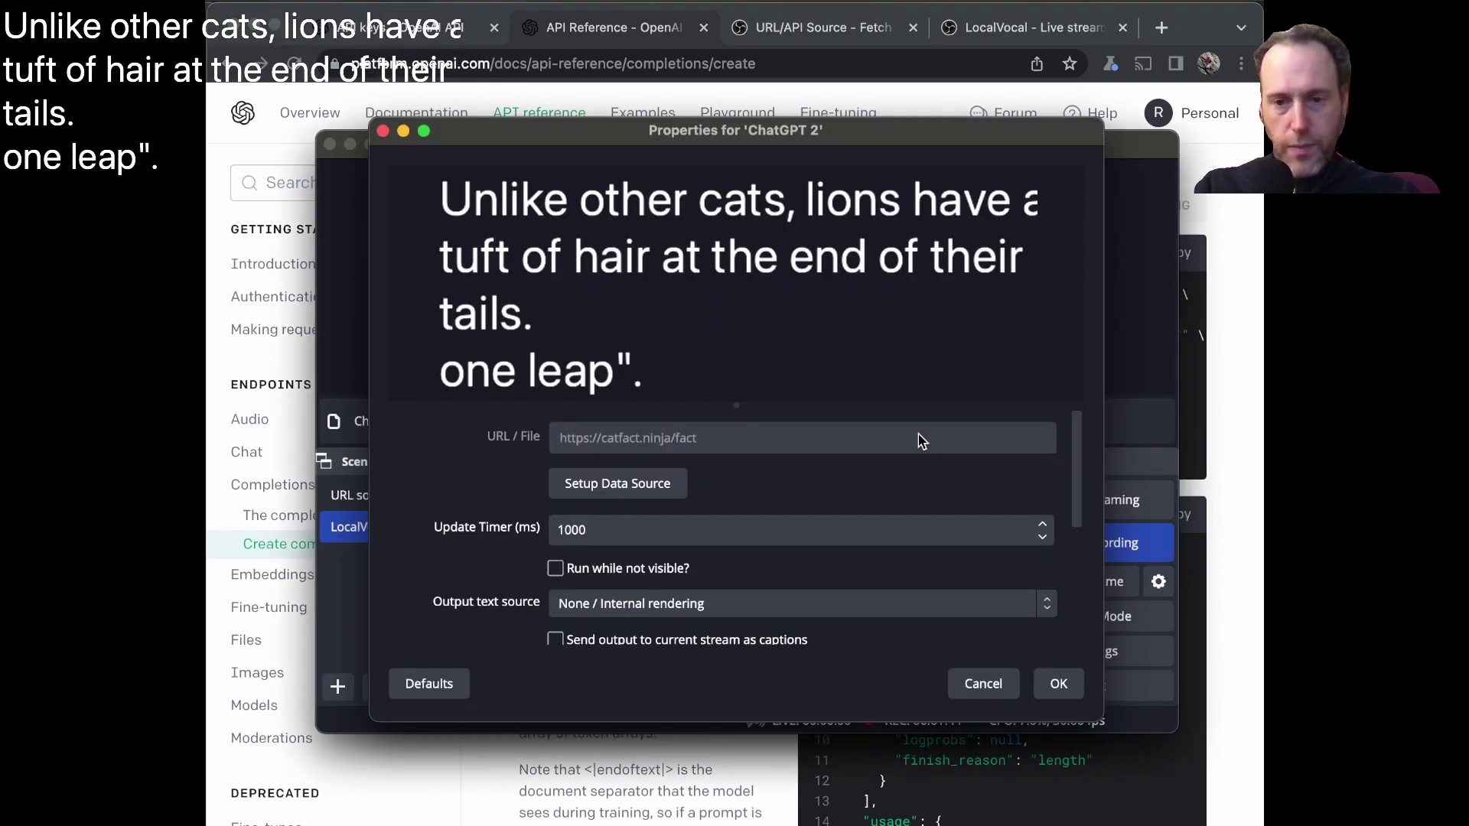
click(620, 483)
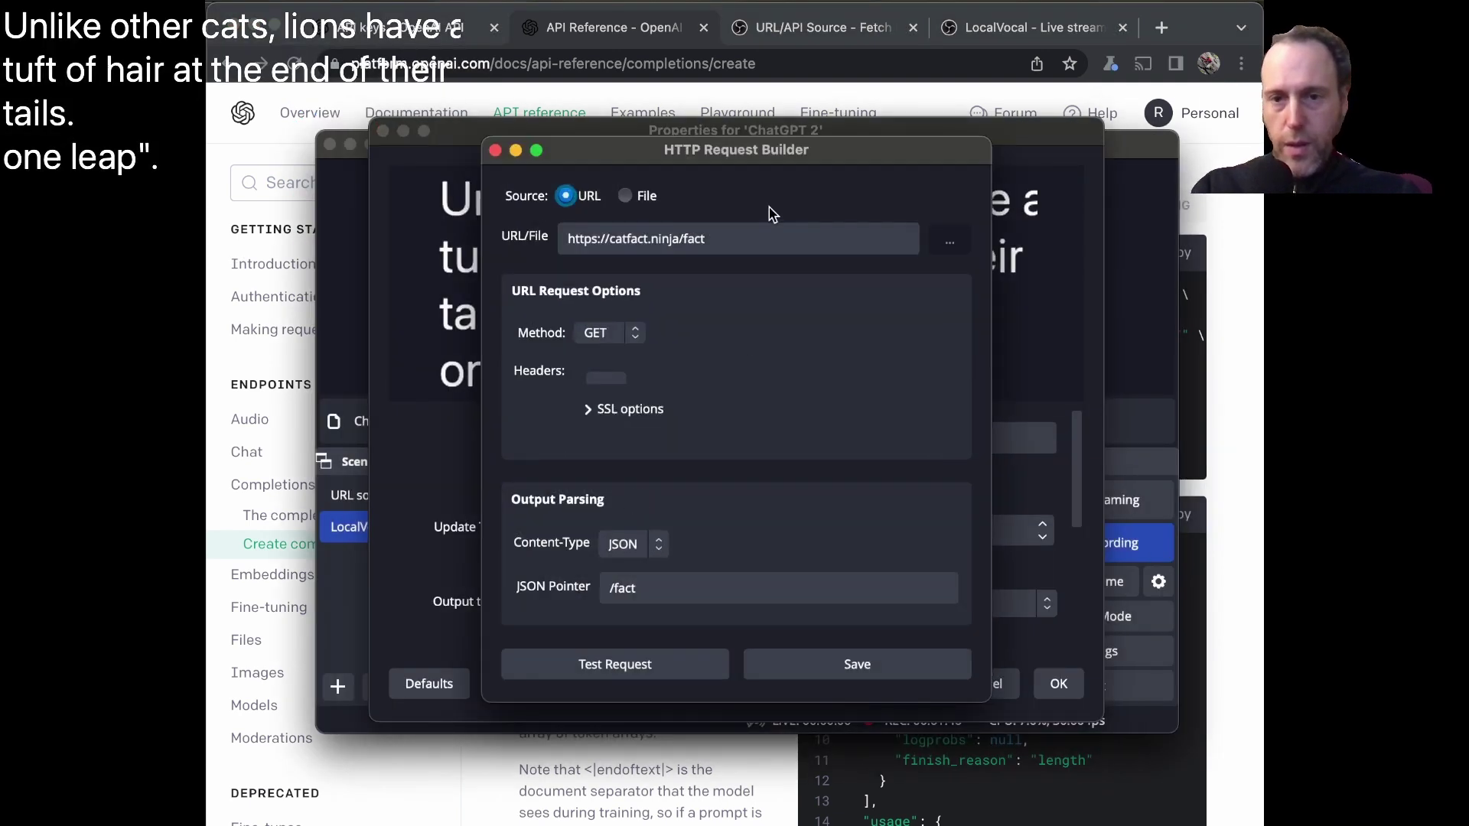
drag(771, 157, 769, 18)
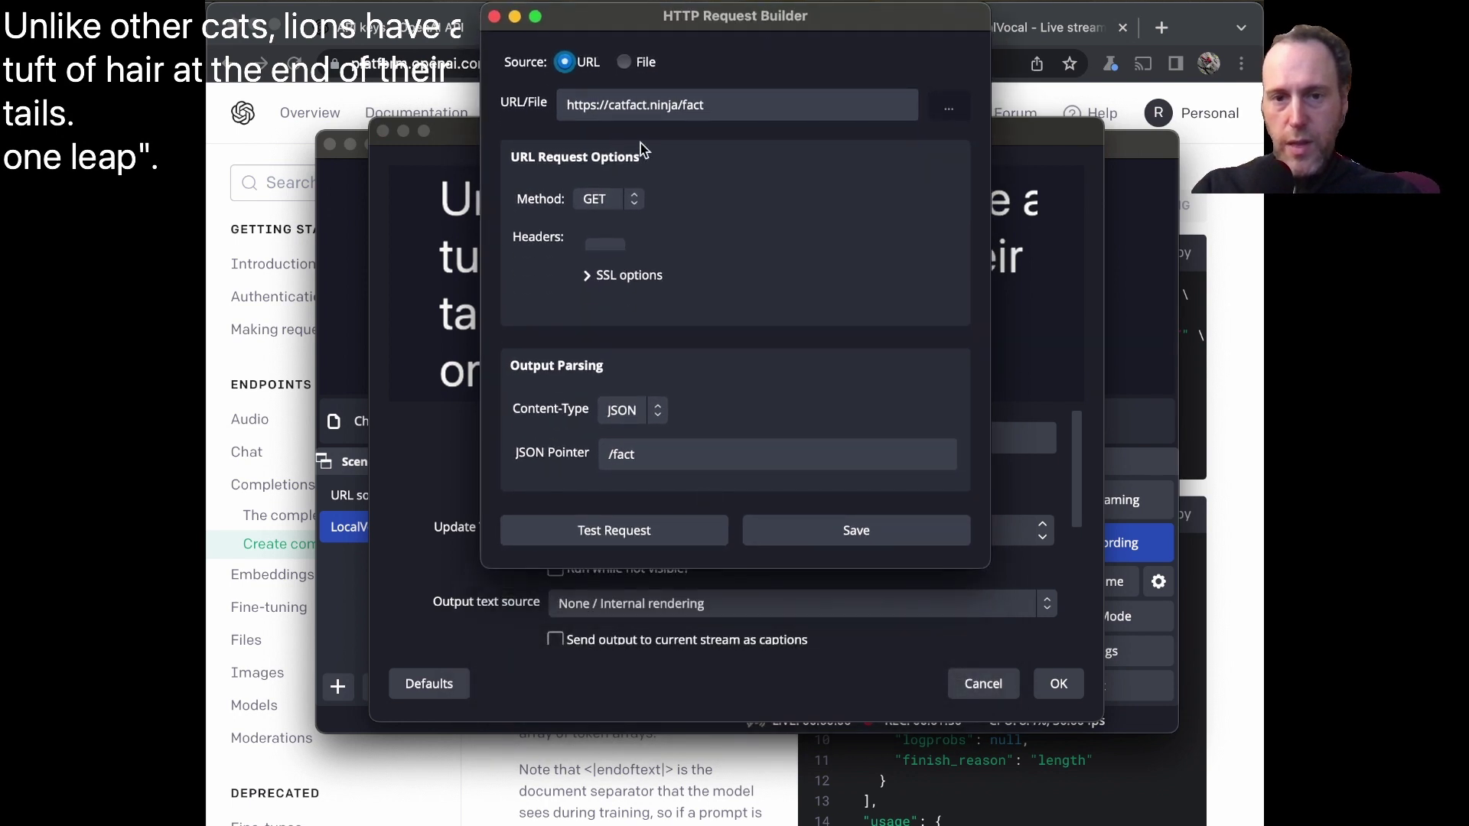
click(640, 101)
triple_click(639, 101)
key(super+v)
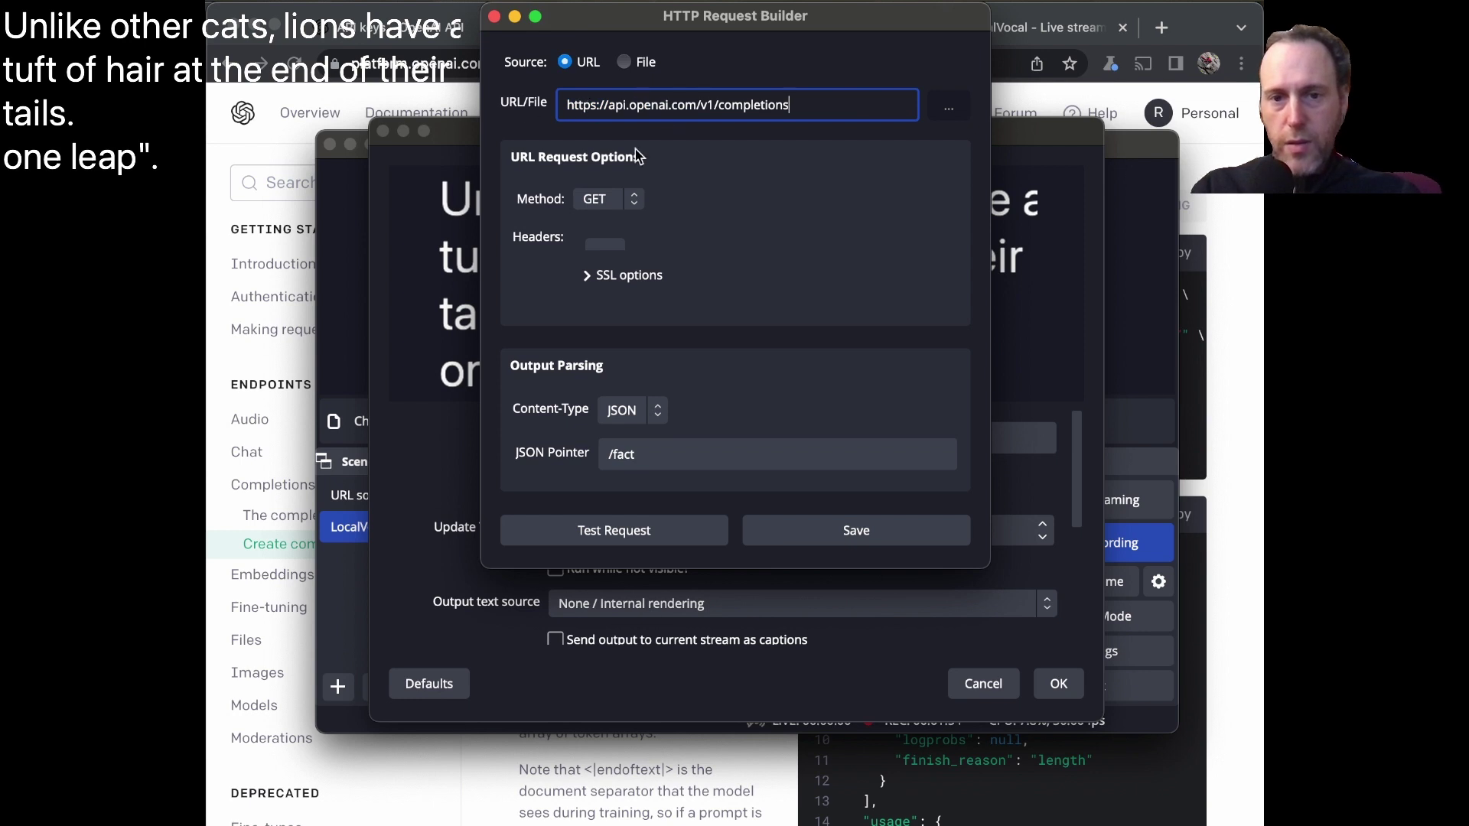
click(605, 199)
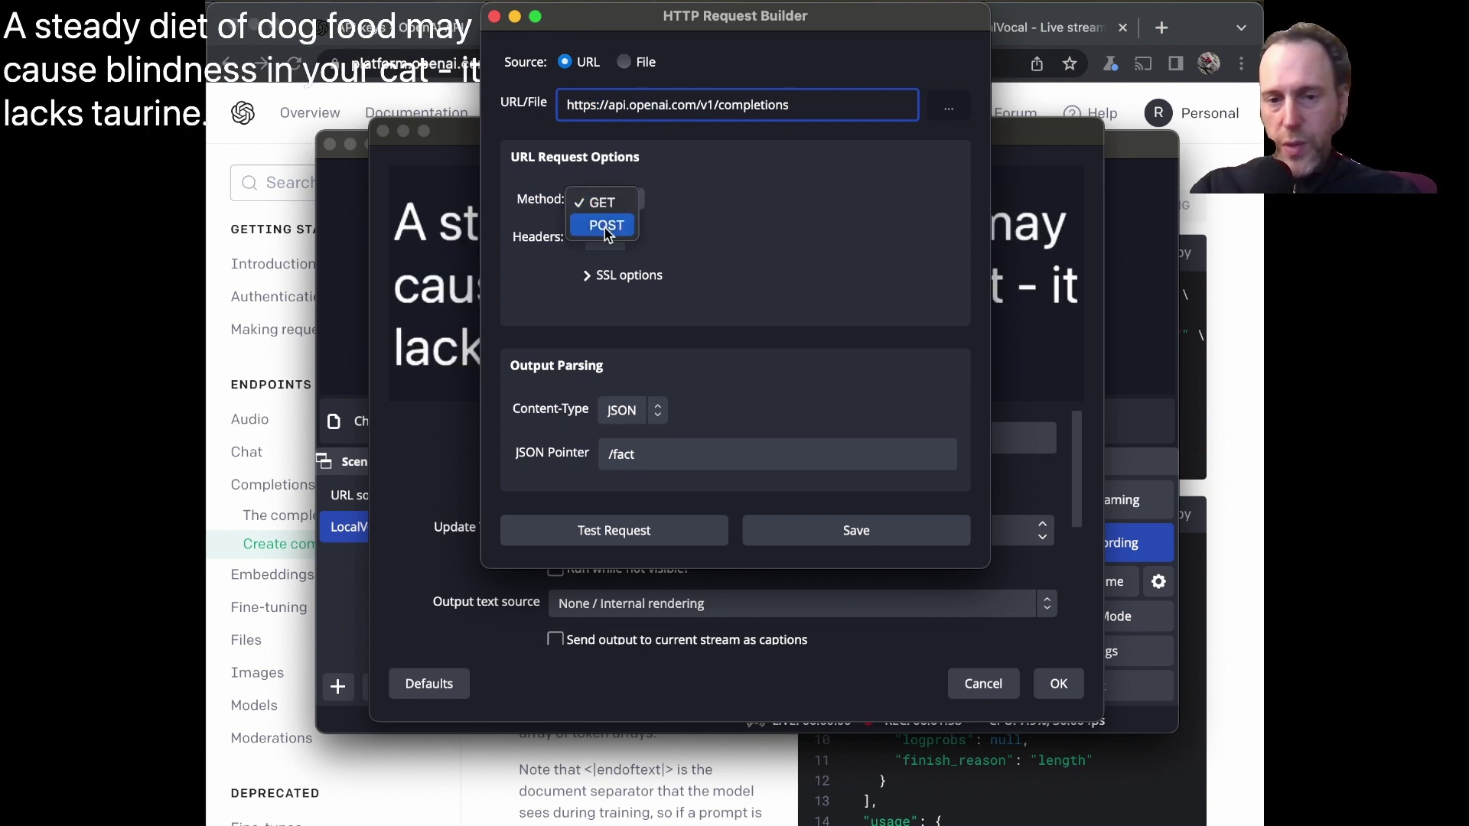
click(605, 227)
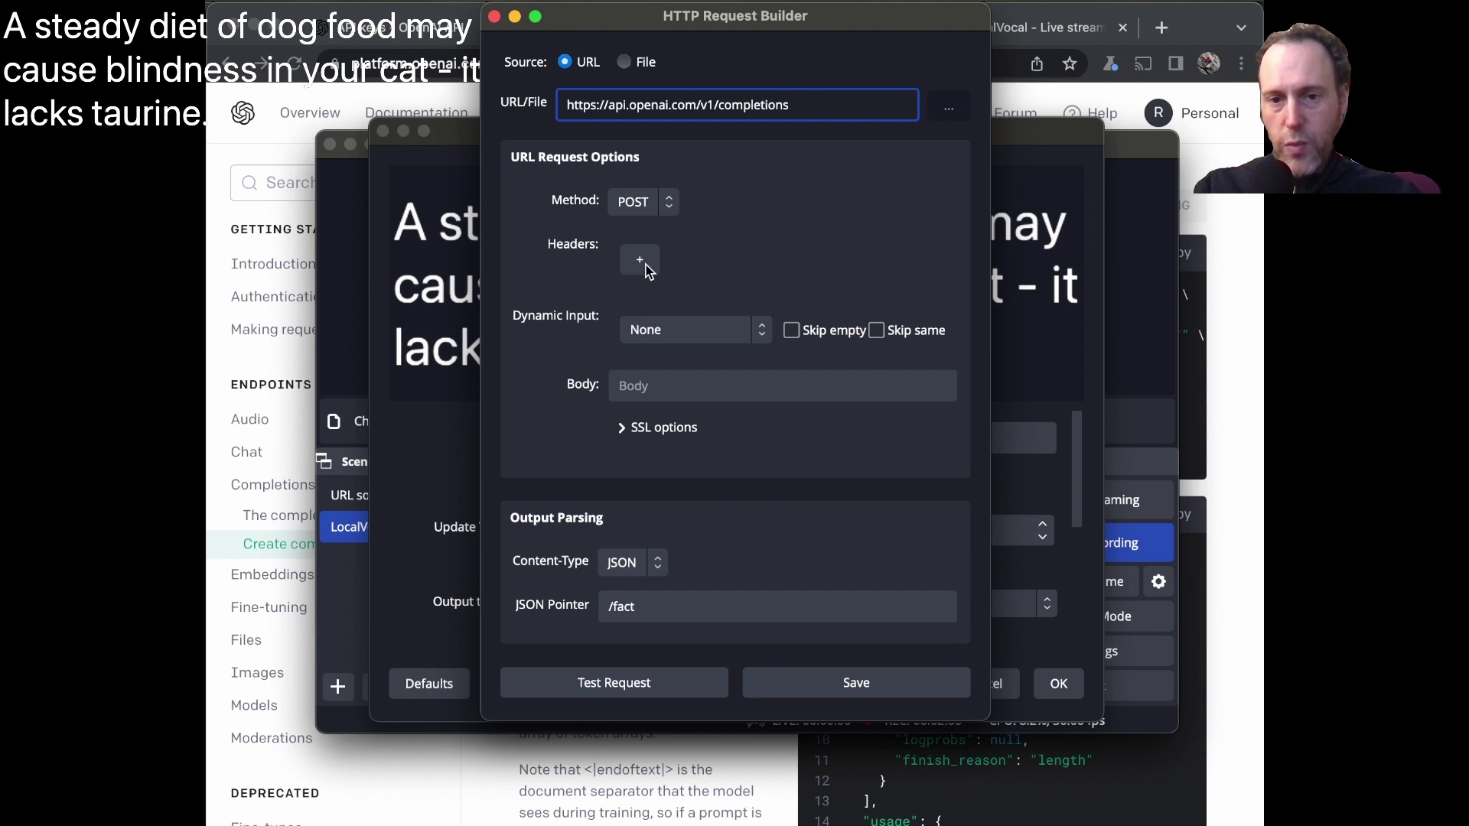
- Add a Content-Type header with value application/json, copied from the docs
click(643, 263)
click(676, 272)
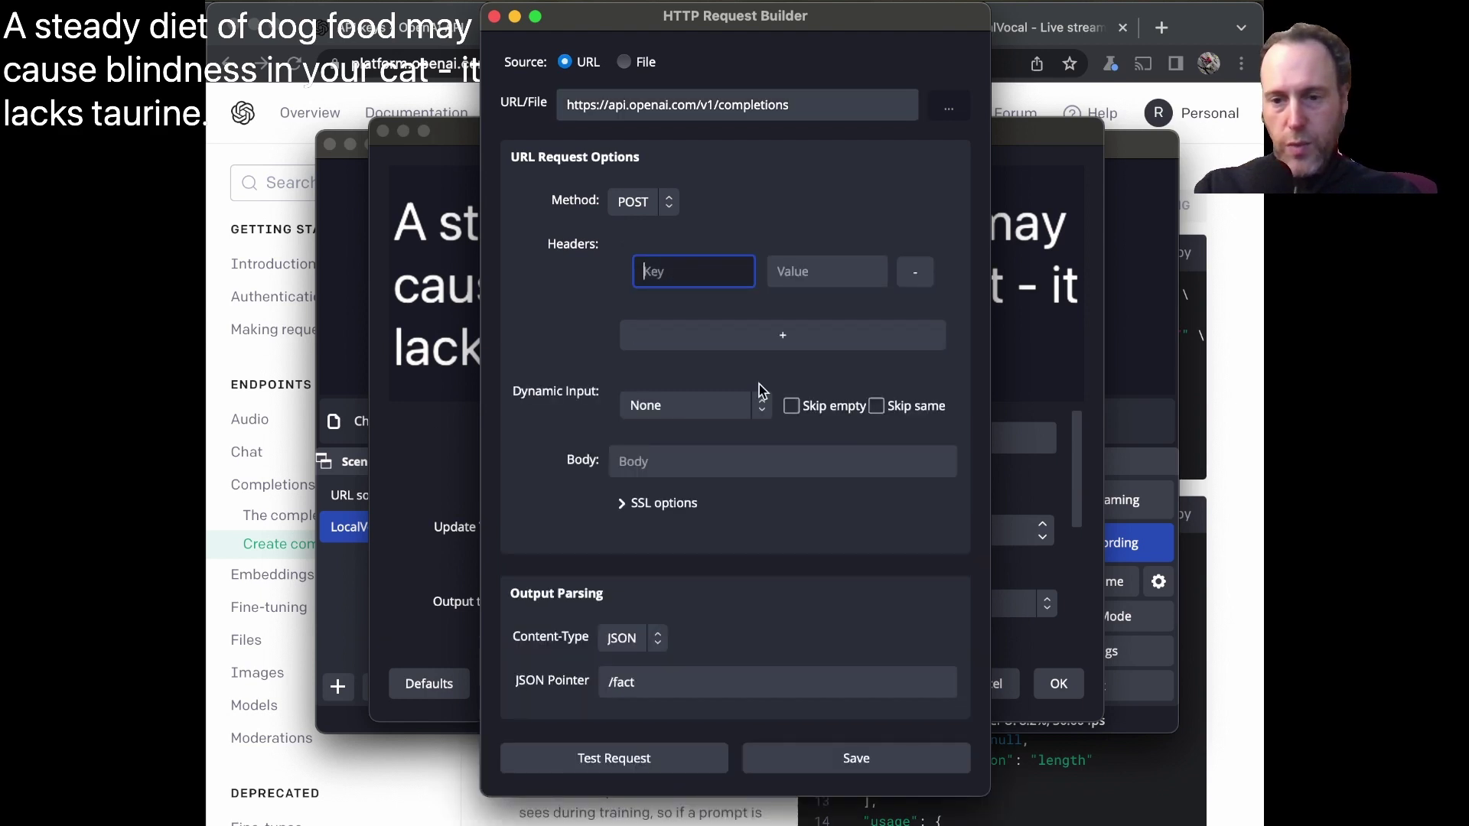
key(super+Tab)
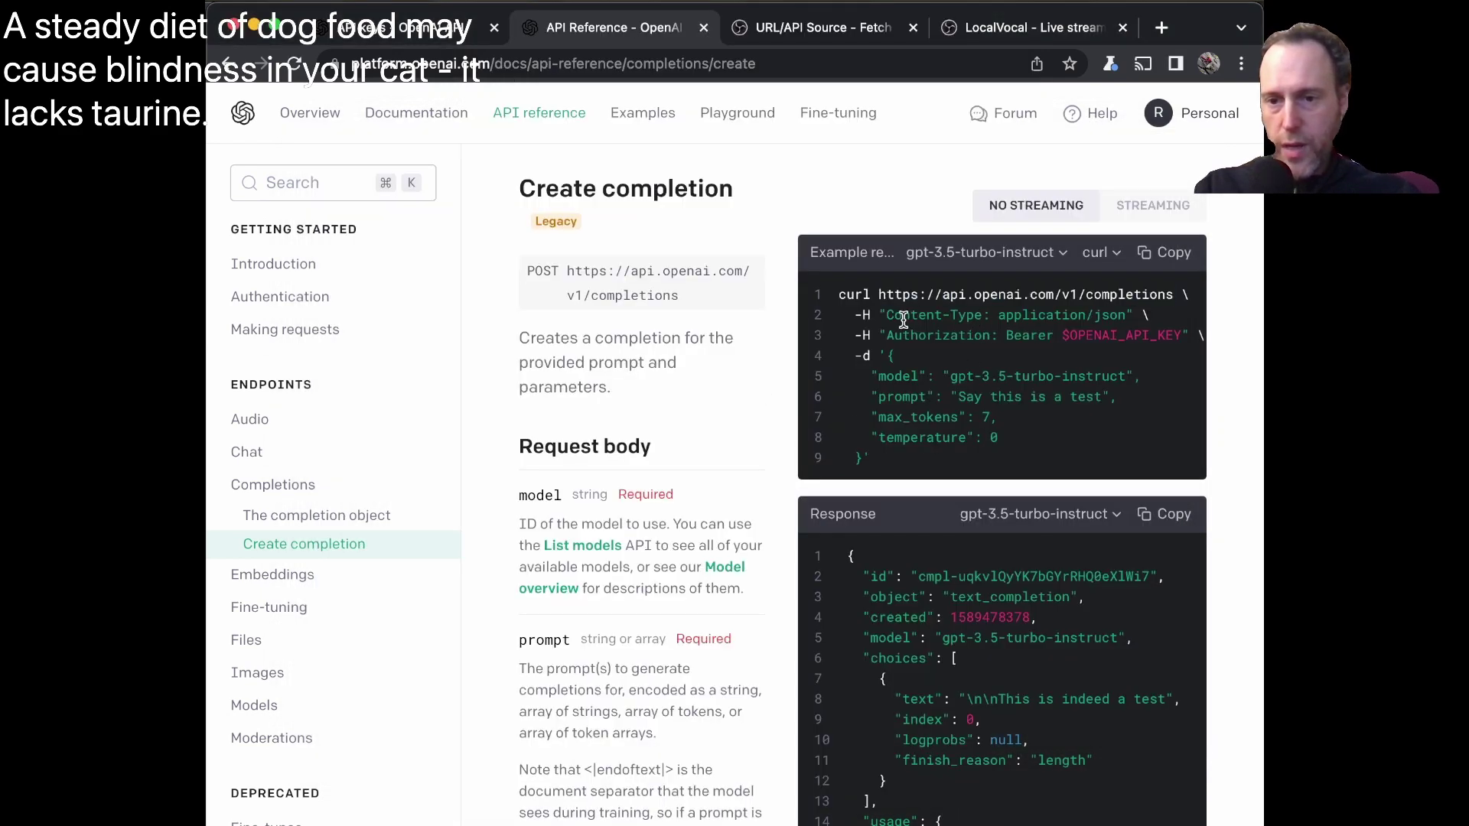
drag(888, 316, 1108, 316)
key(super+c)
key(super+Tab)
key(super+v)
key(super+Tab)
key(super+Tab)
key(Tab)
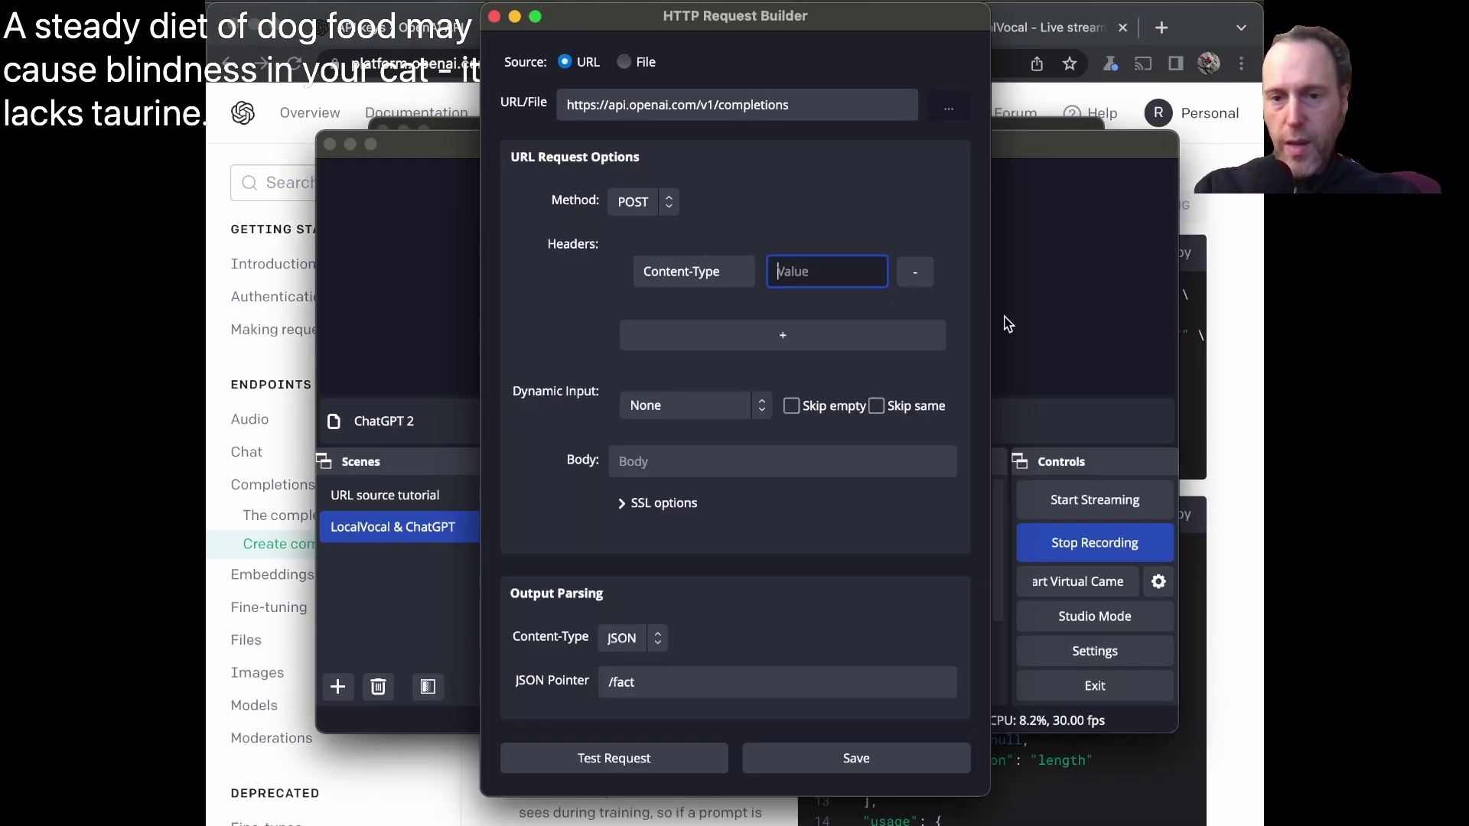
key(super+v)
key(super+Tab)
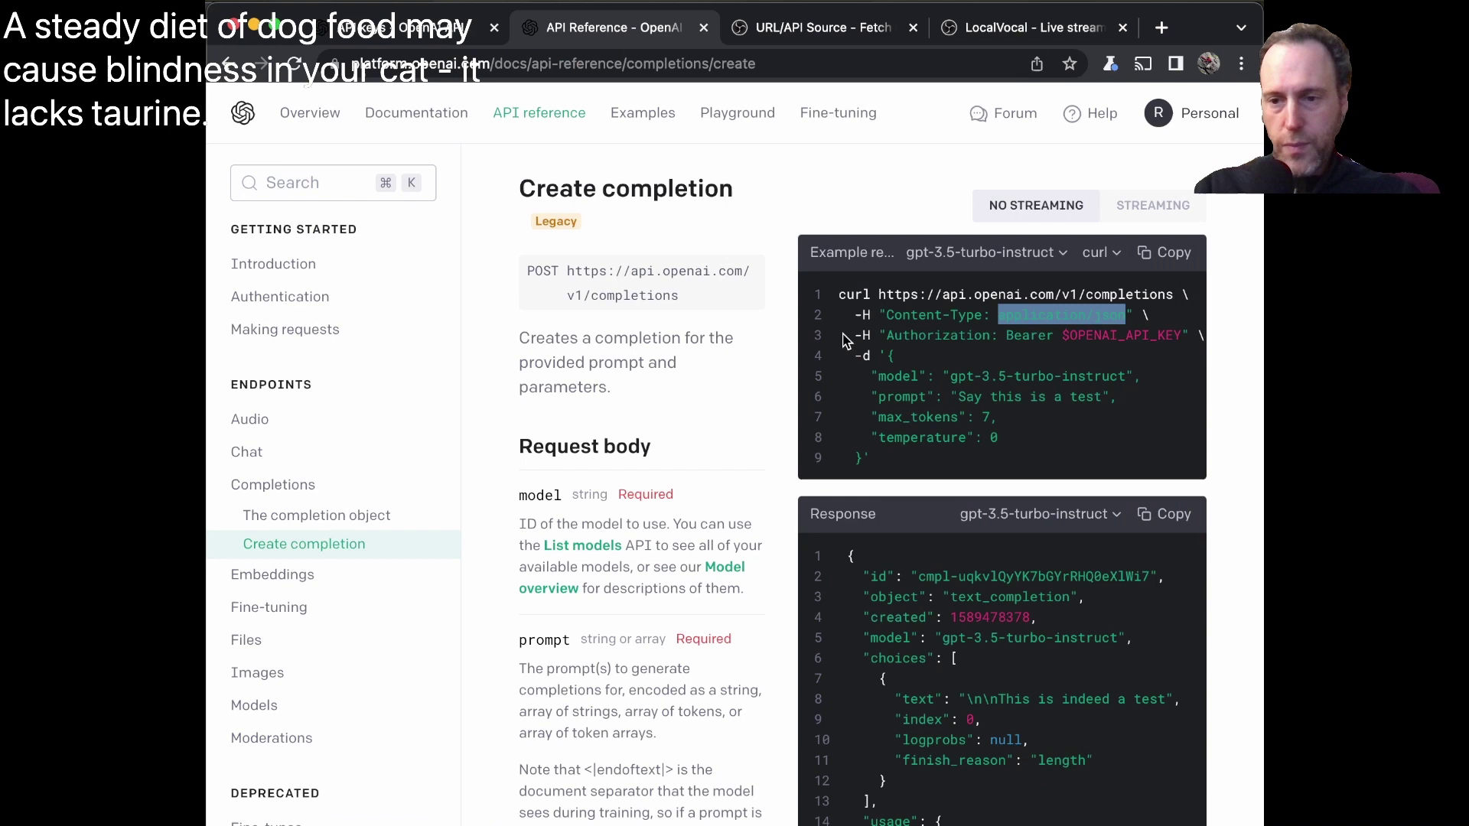
key(super+c)
key(super+Tab)
key(super+a)
key(super+v)
- Add an Authorization header whose value is Bearer followed by the secret API key
key(super+Tab)
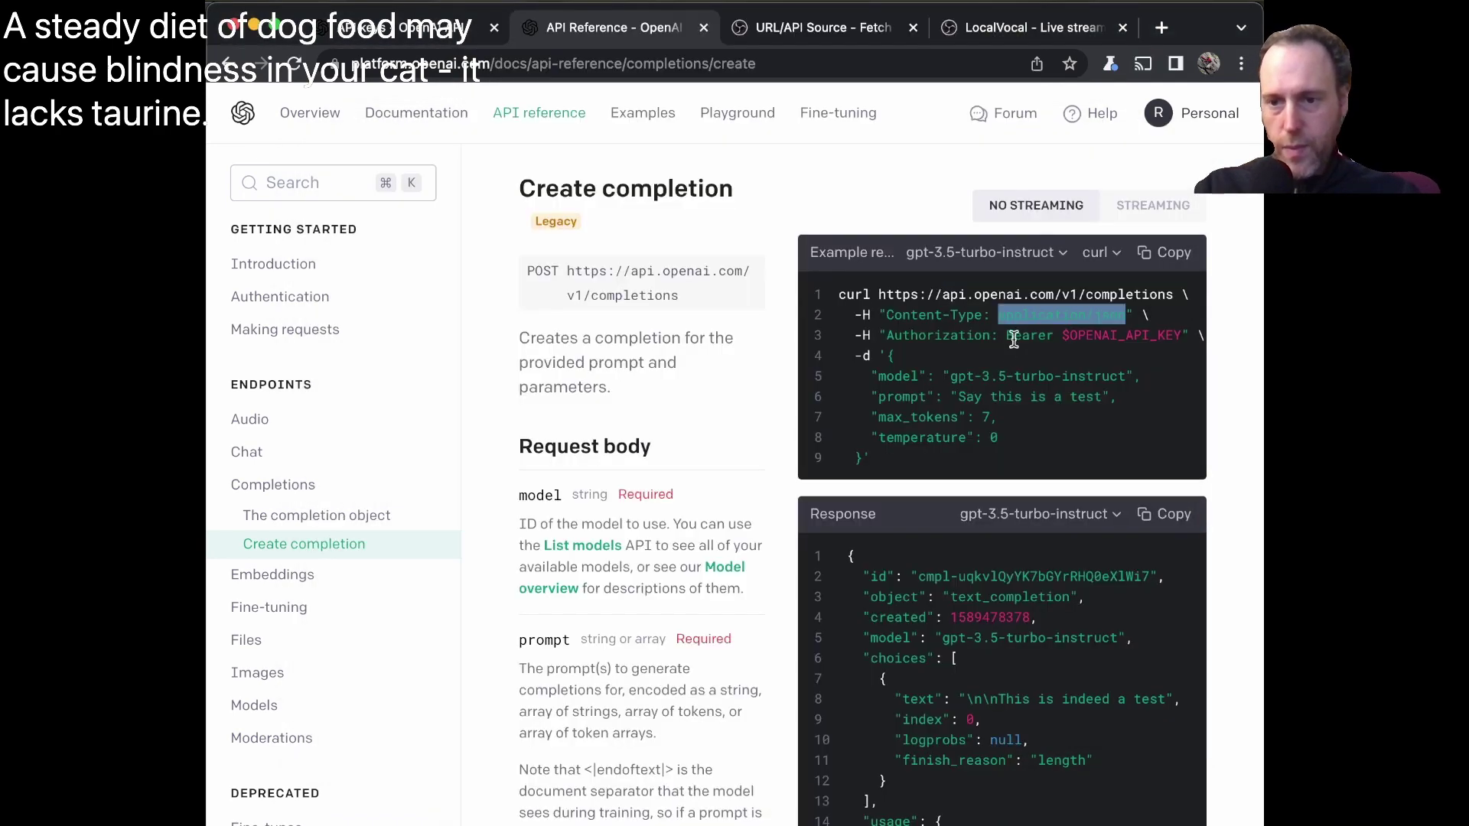
double_click(962, 336)
key(super+c)
key(super+Tab)
click(707, 332)
key(super+v)
click(832, 343)
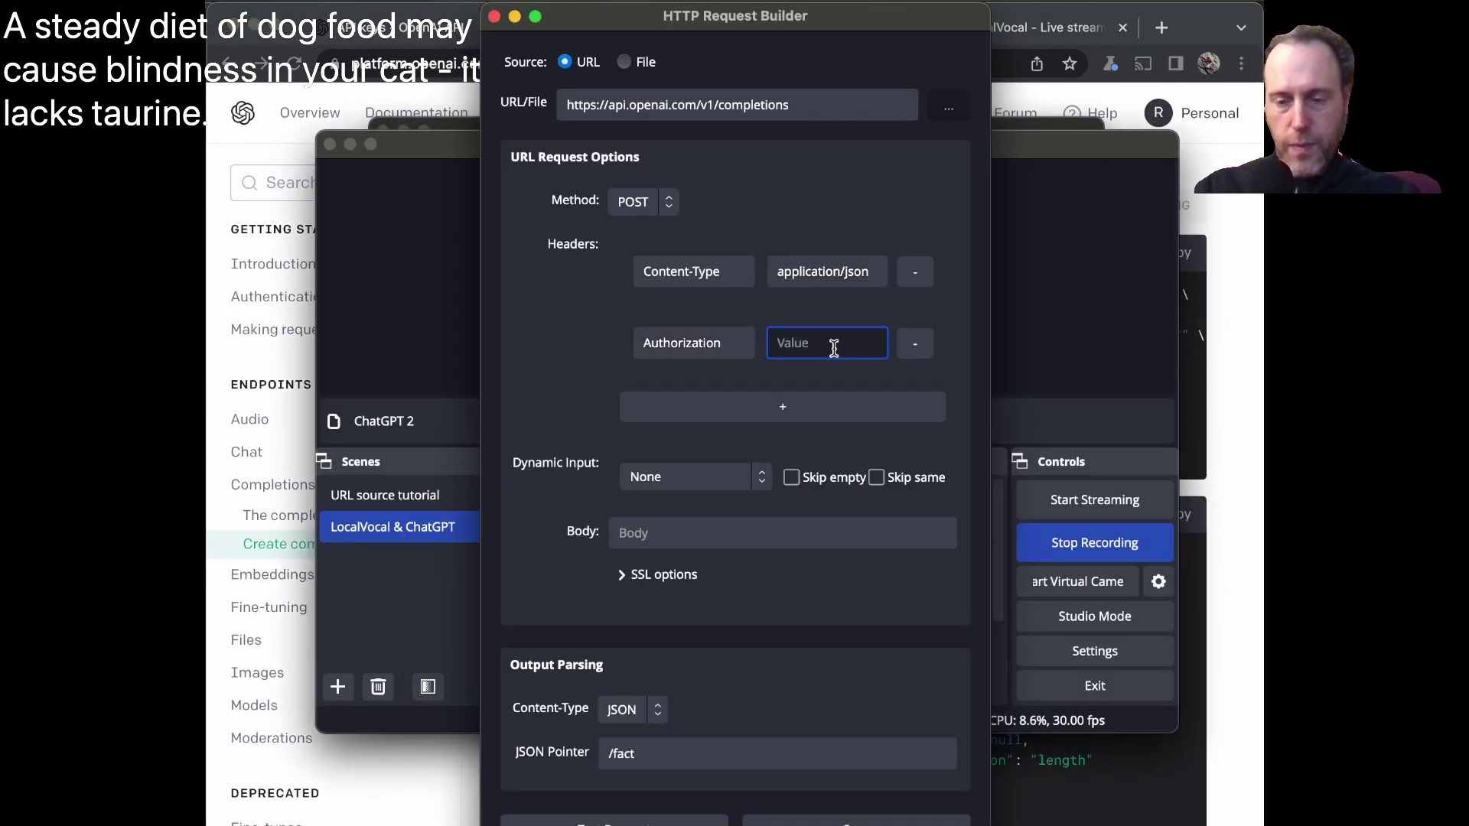
key(super+Tab)
double_click(1030, 337)
key(super+c)
key(super+Tab)
click(830, 344)
key(super+v)
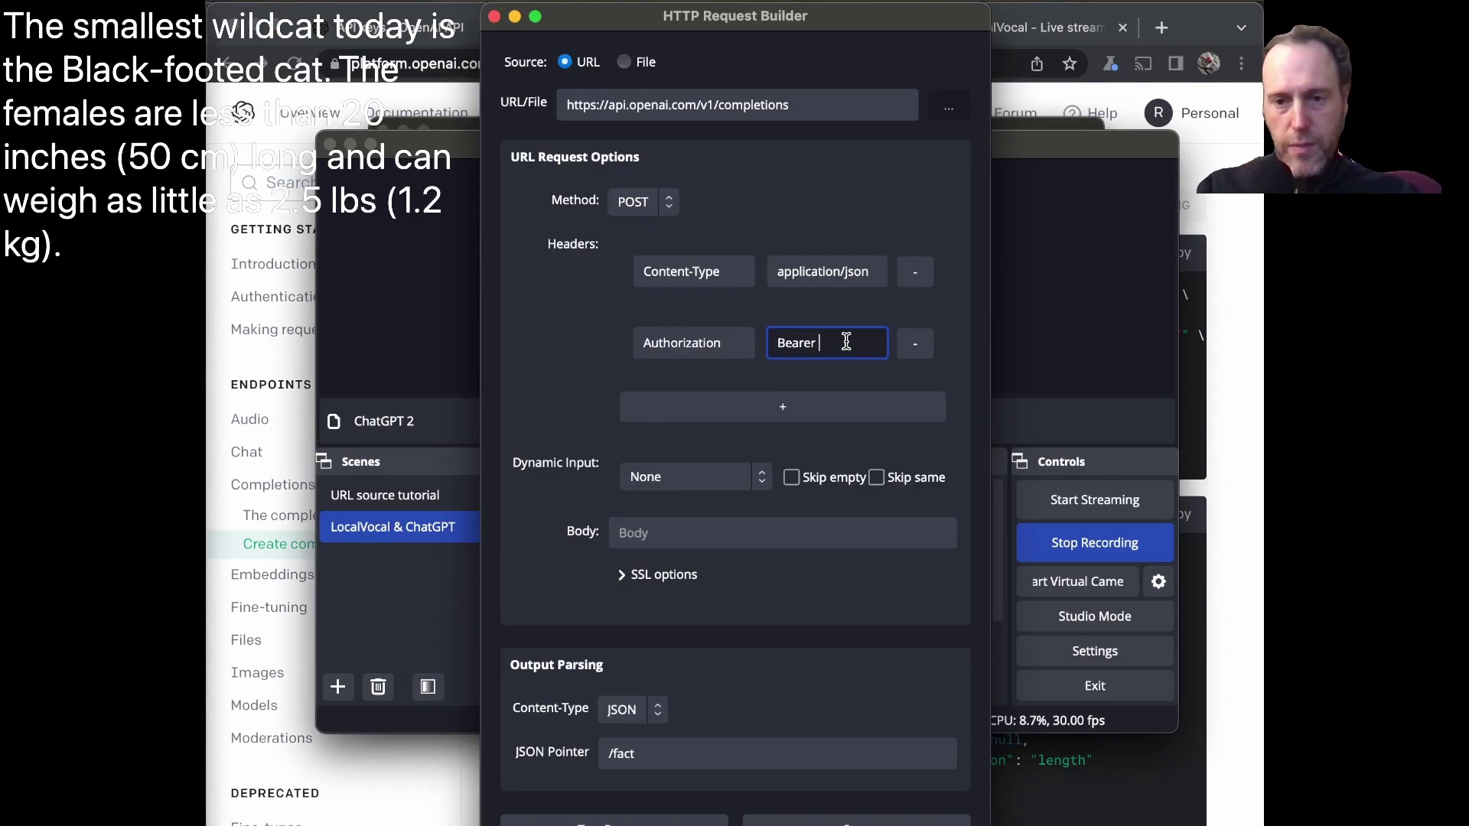
key(super+v)
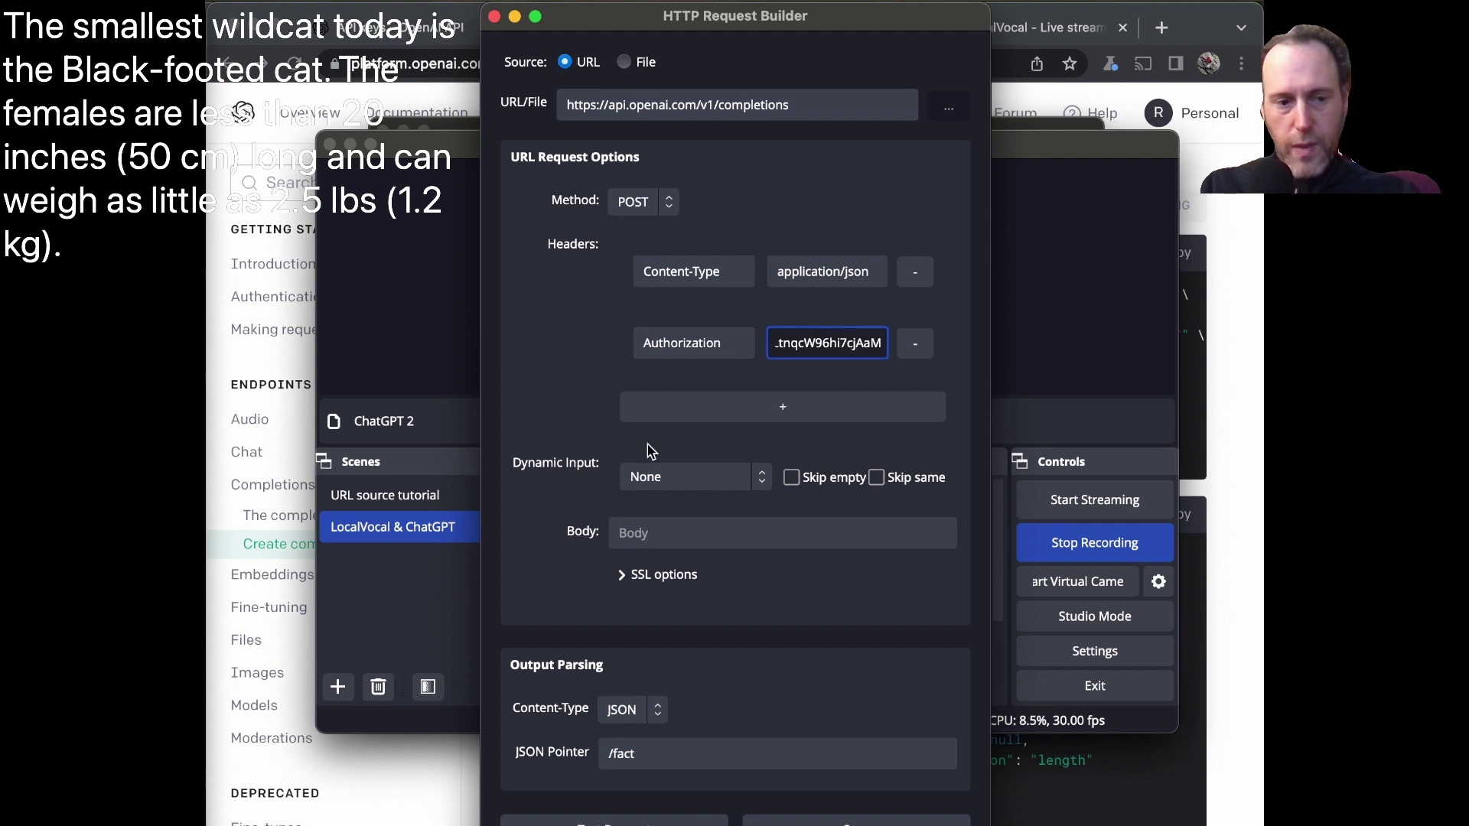
- Paste the example JSON body (prompt 'Say this is a test', max_tokens 7, temperature 0)
click(704, 536)
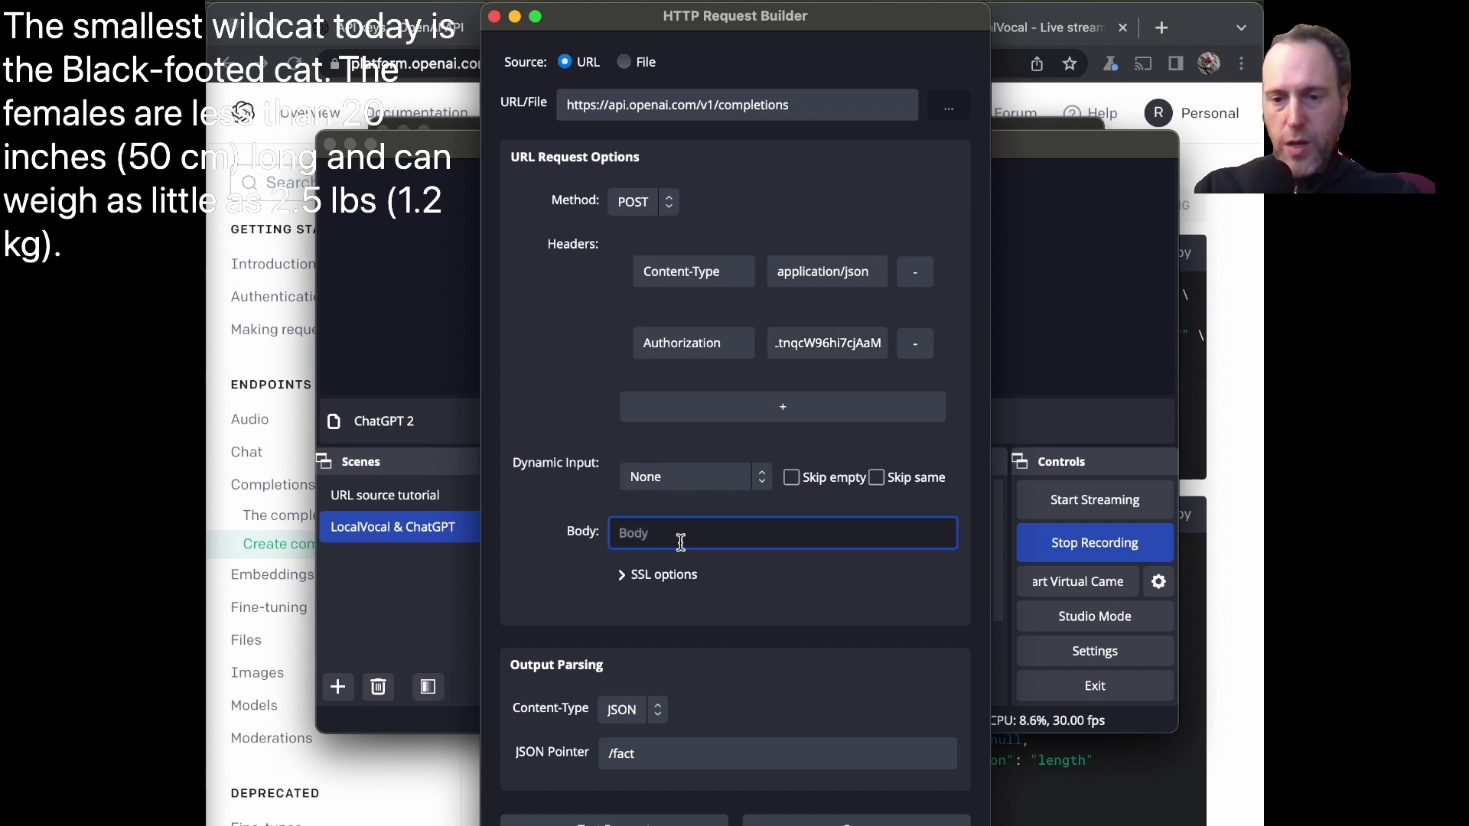
click(378, 774)
drag(892, 355, 860, 463)
key(super+Tab)
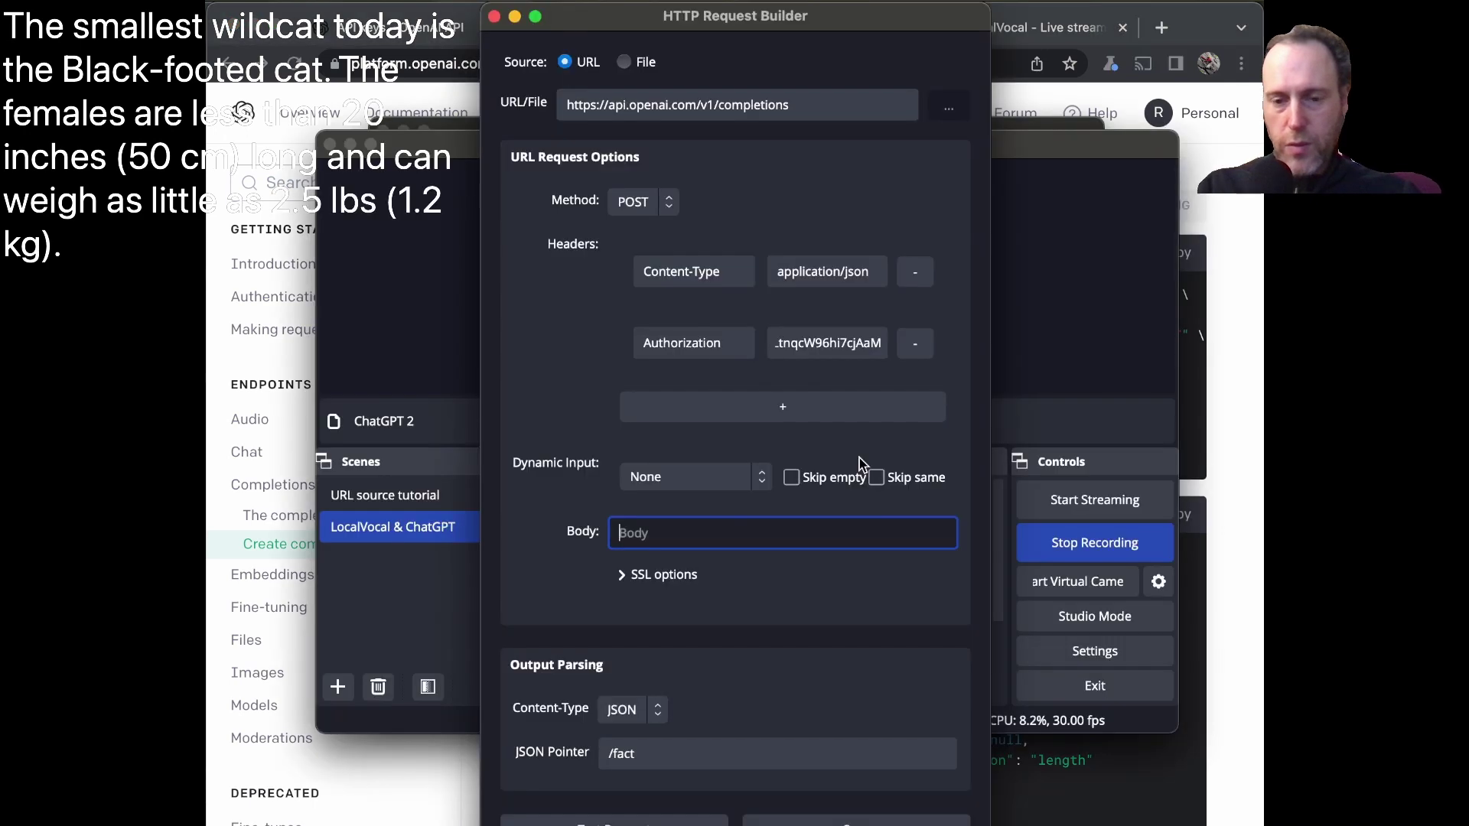
key(super+v)
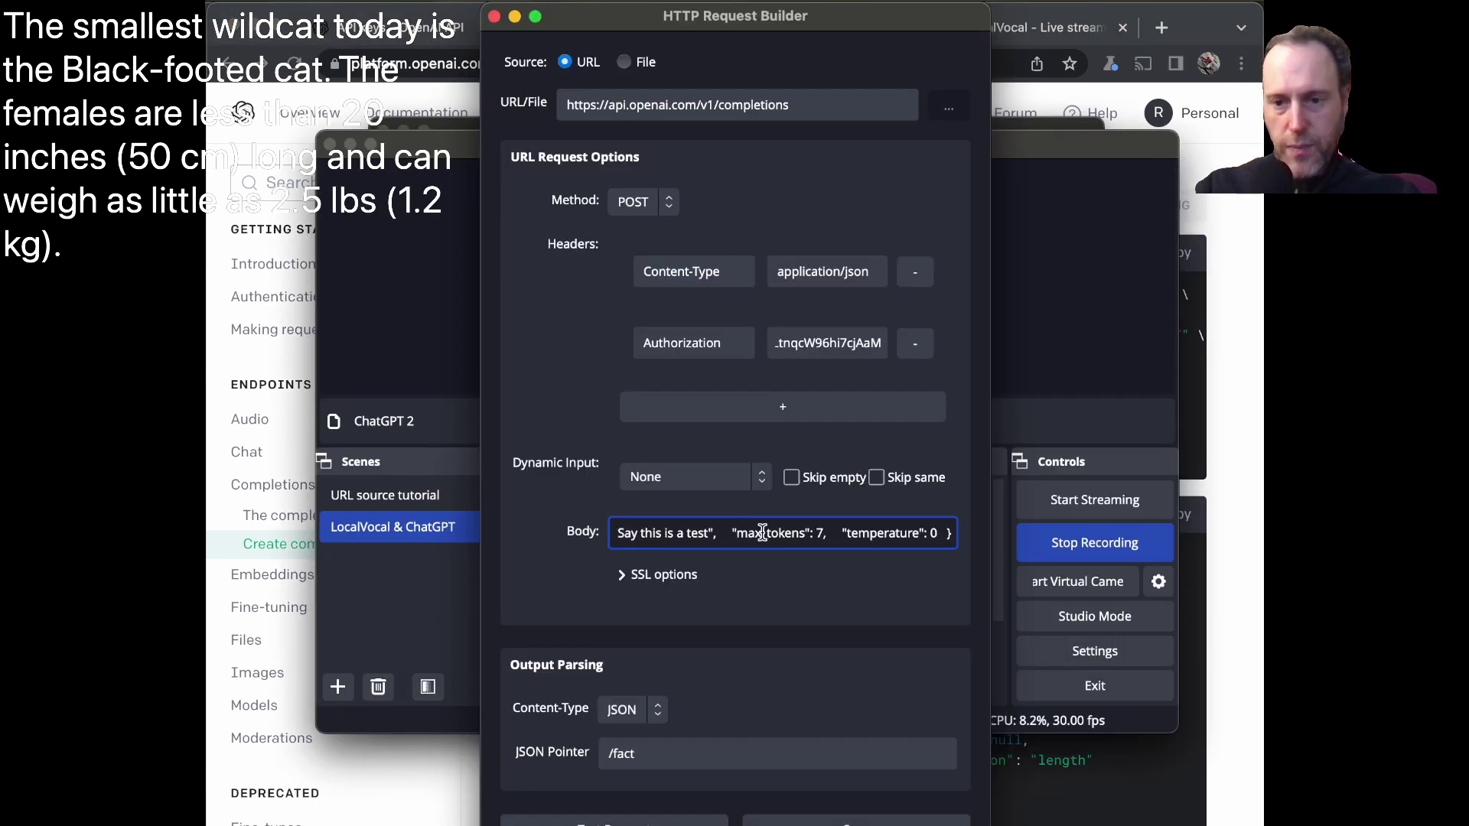
drag(762, 533, 676, 533)
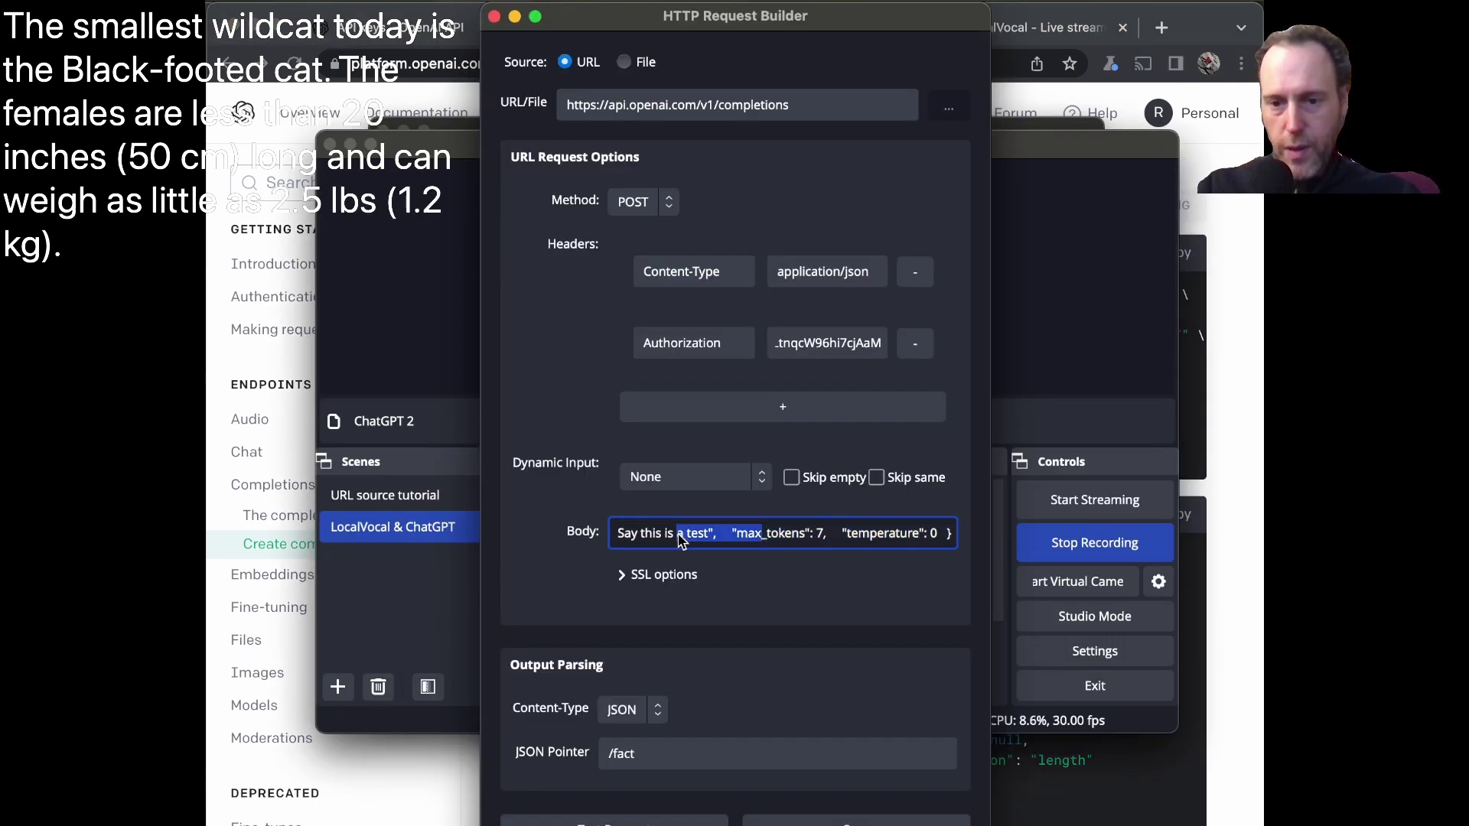
click(677, 533)
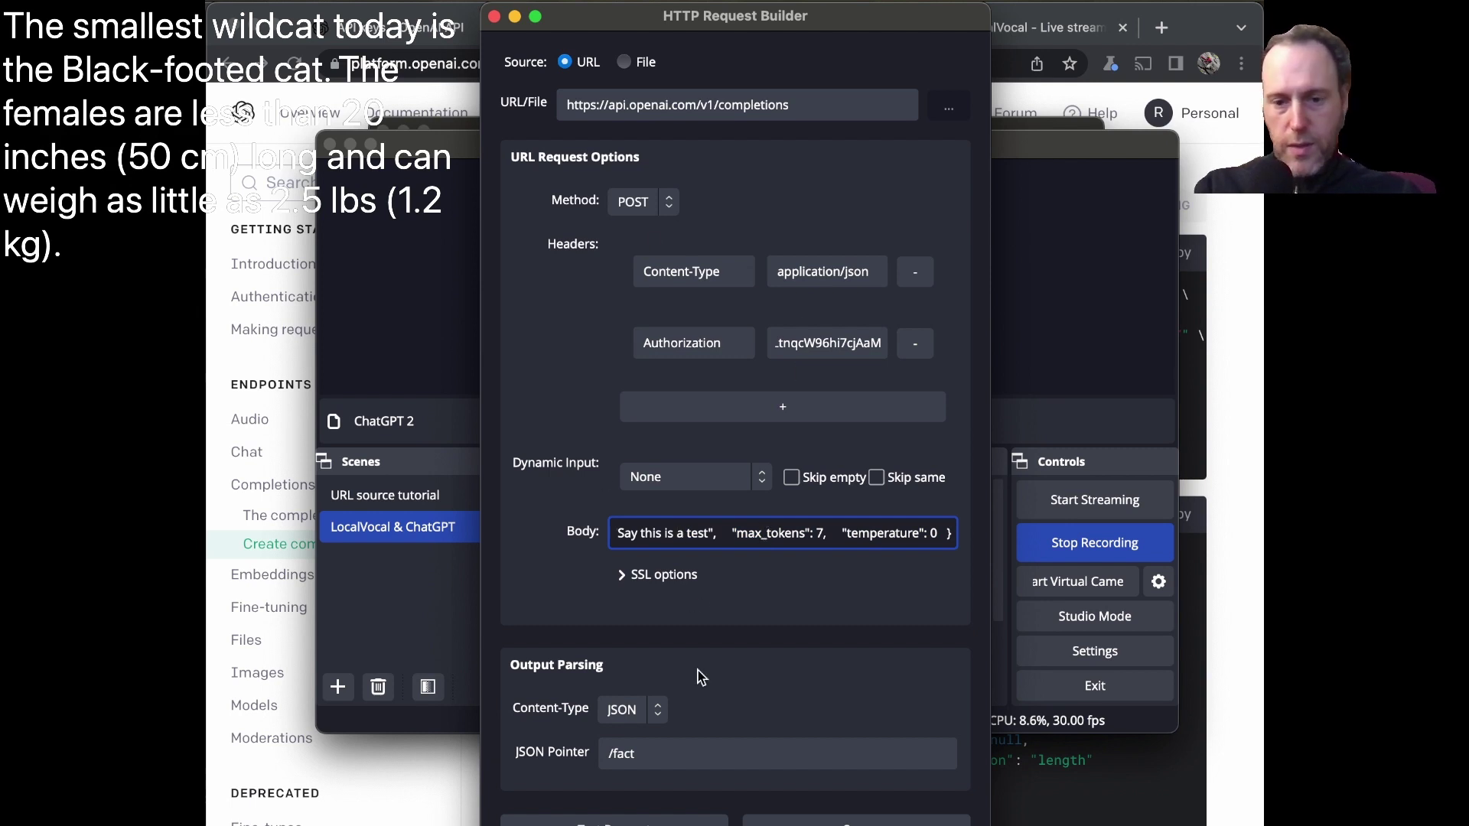
- Delete the old /fact value from the JSON Pointer field
click(646, 753)
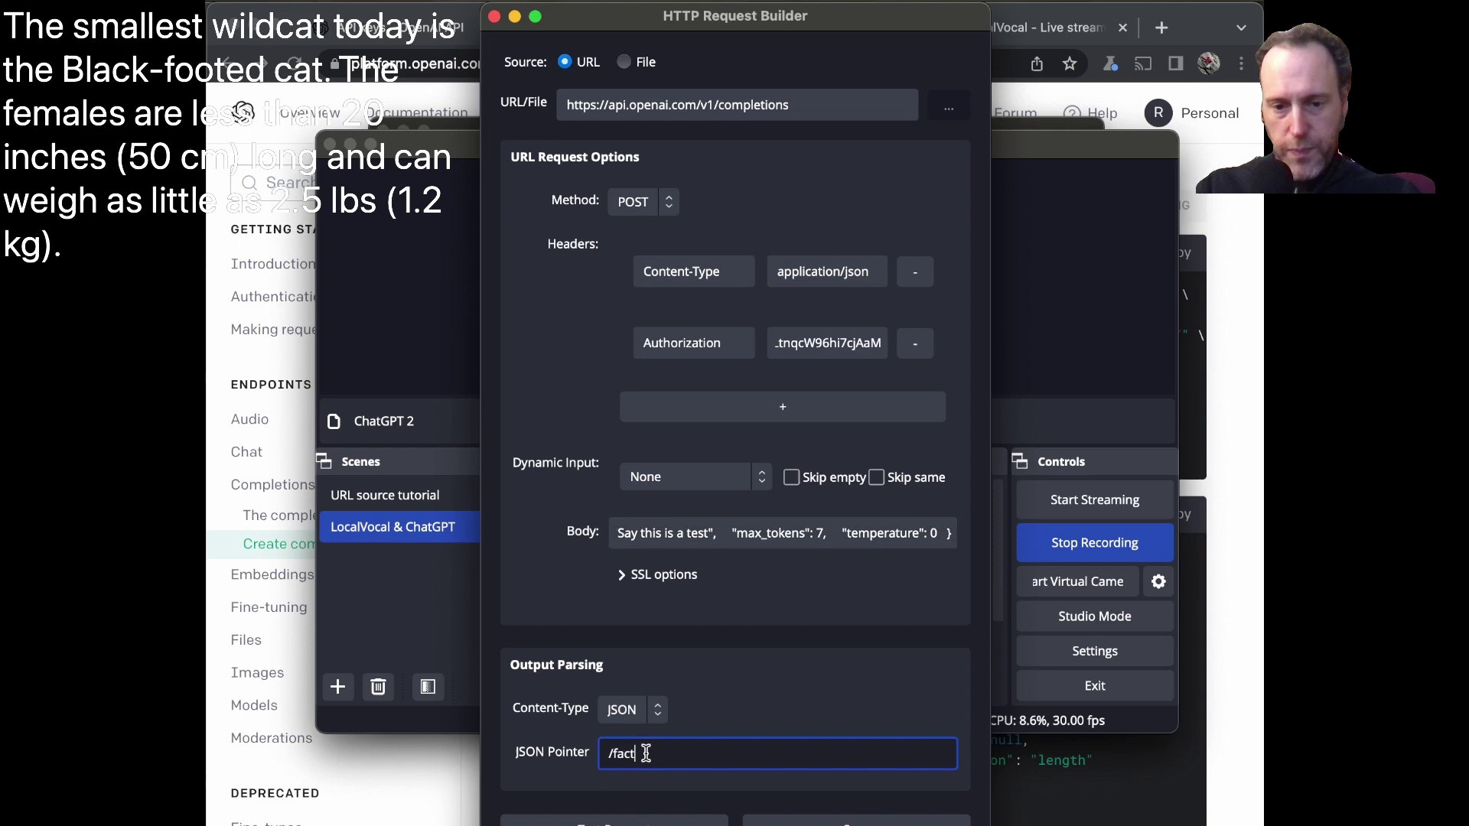
key(super+a)
key(BackSpace)
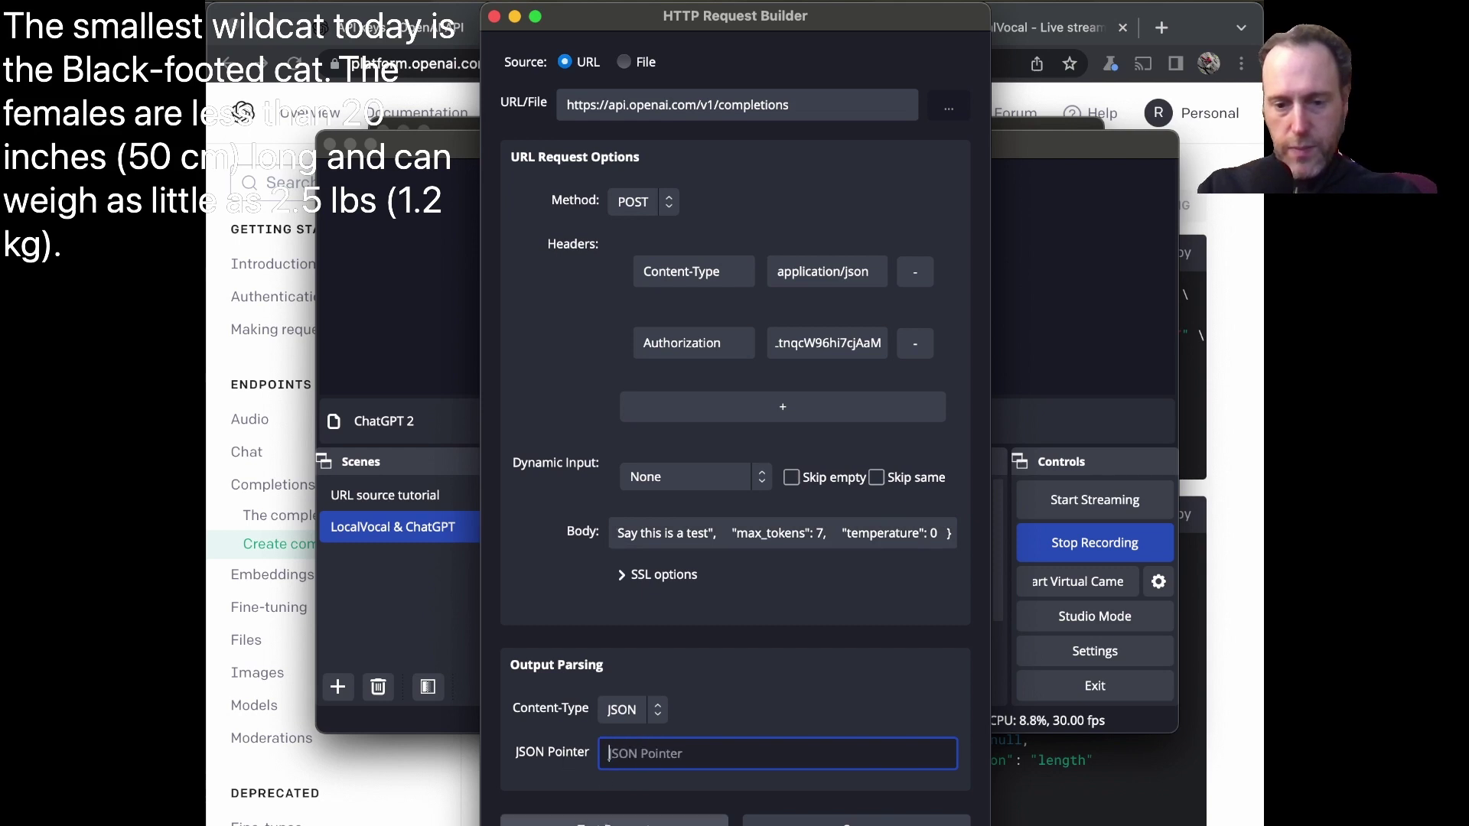
- Send a test request and scroll the response body to find choices text 'This is a test.'
click(620, 820)
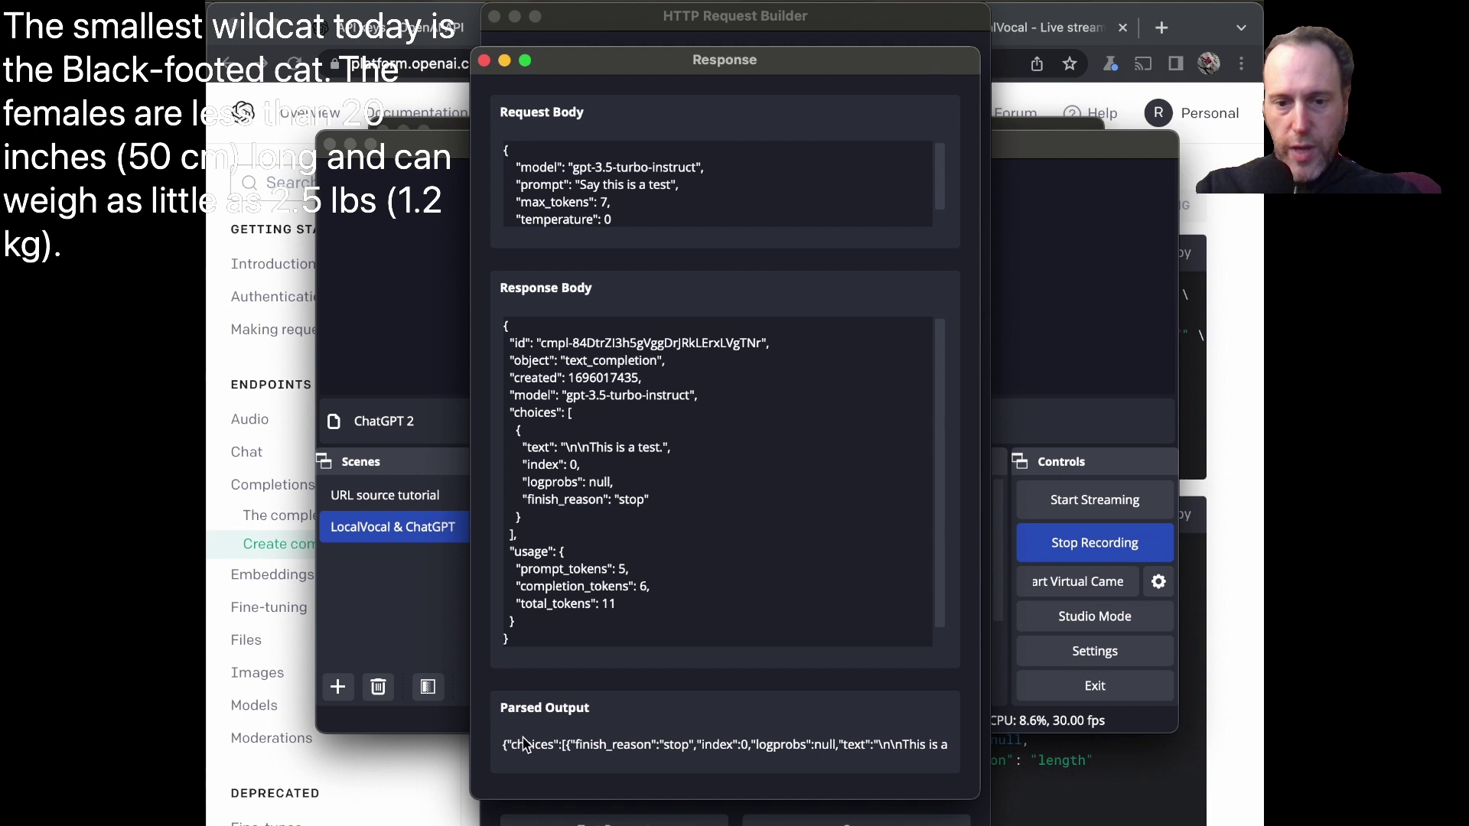
click(485, 62)
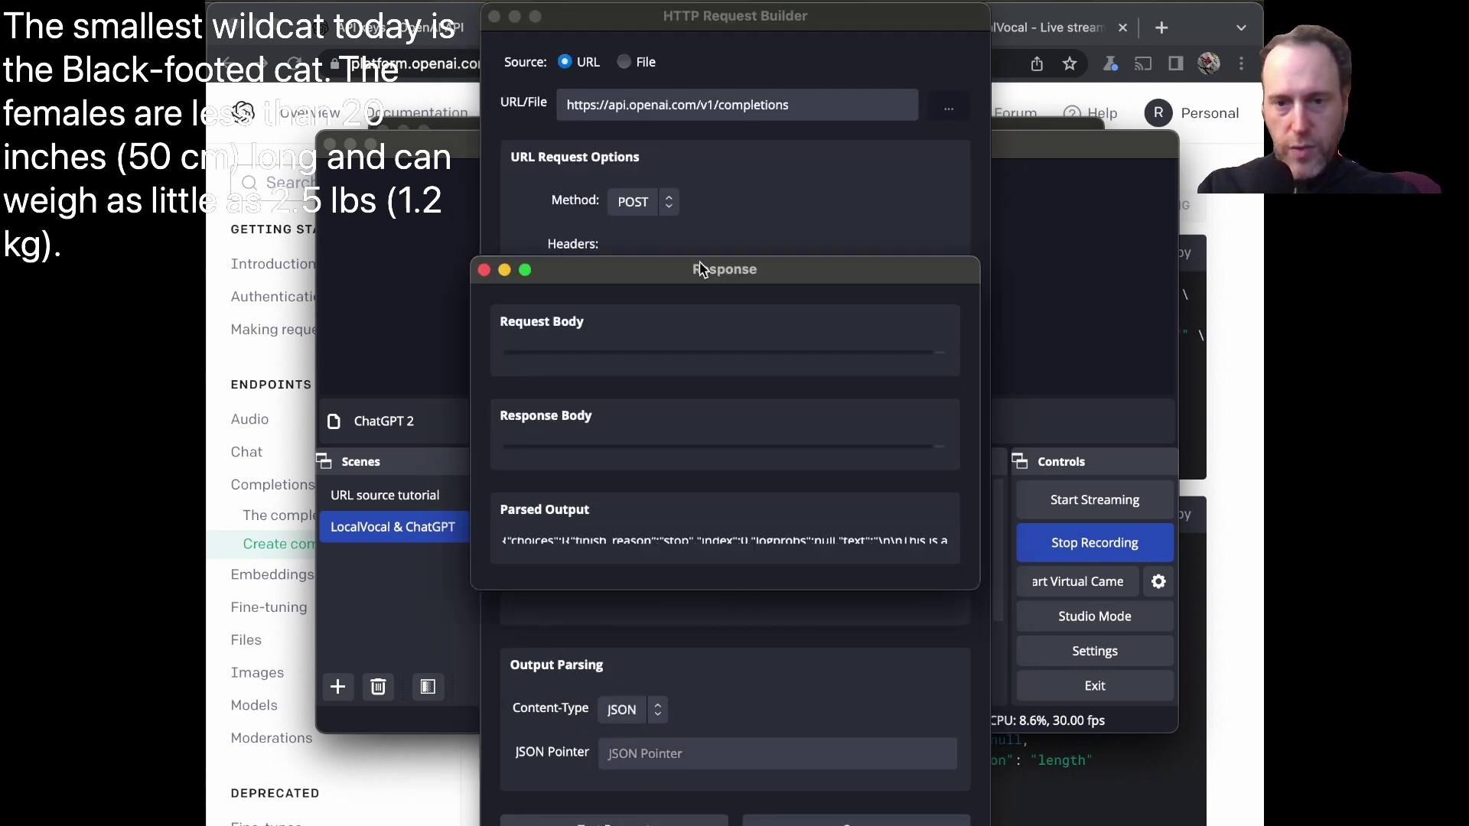
drag(701, 248, 702, 20)
scroll(606, 340, down, 3)
scroll(581, 335, up, 3)
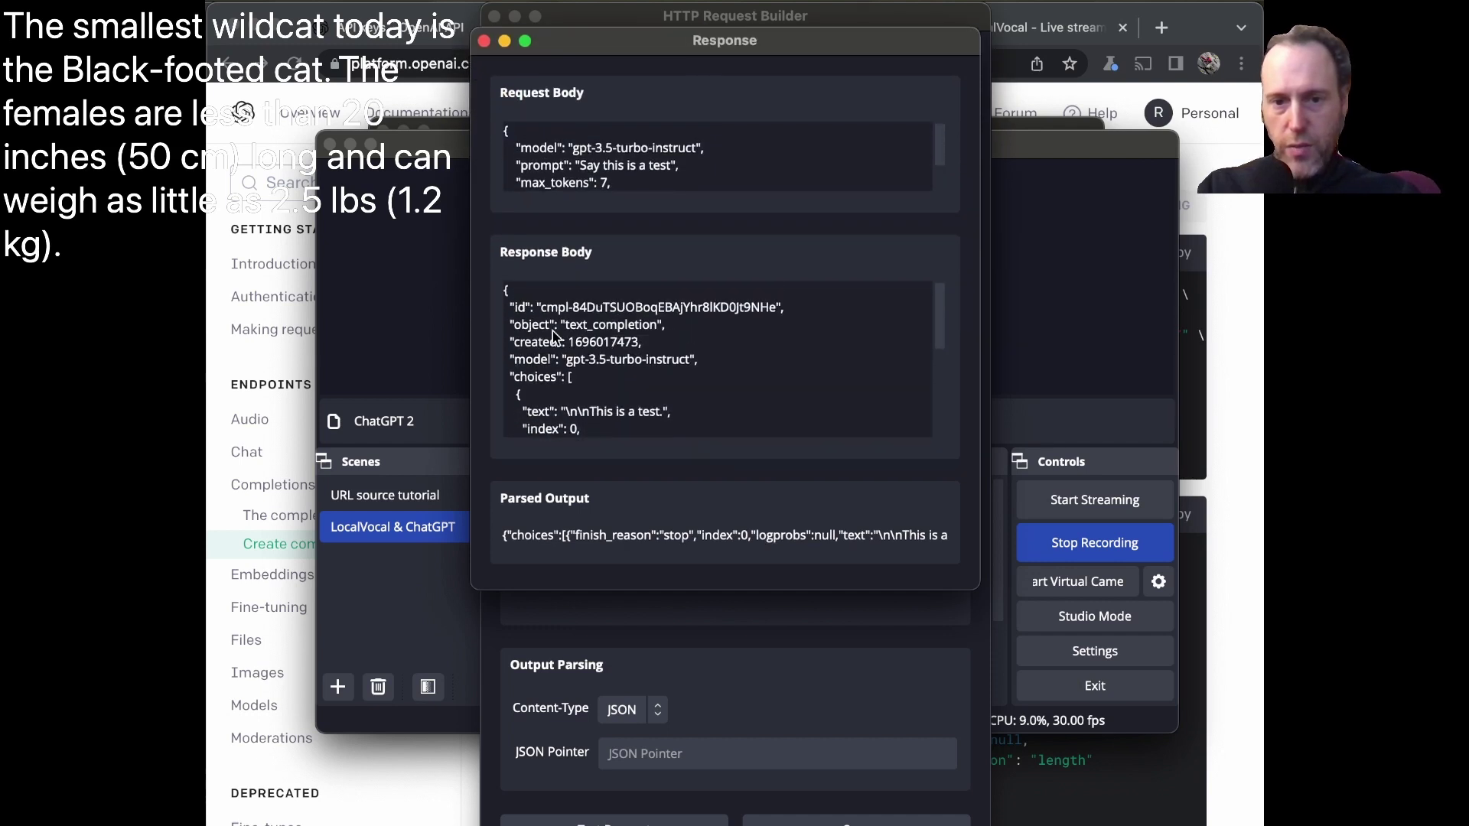
scroll(565, 379, down, 3)
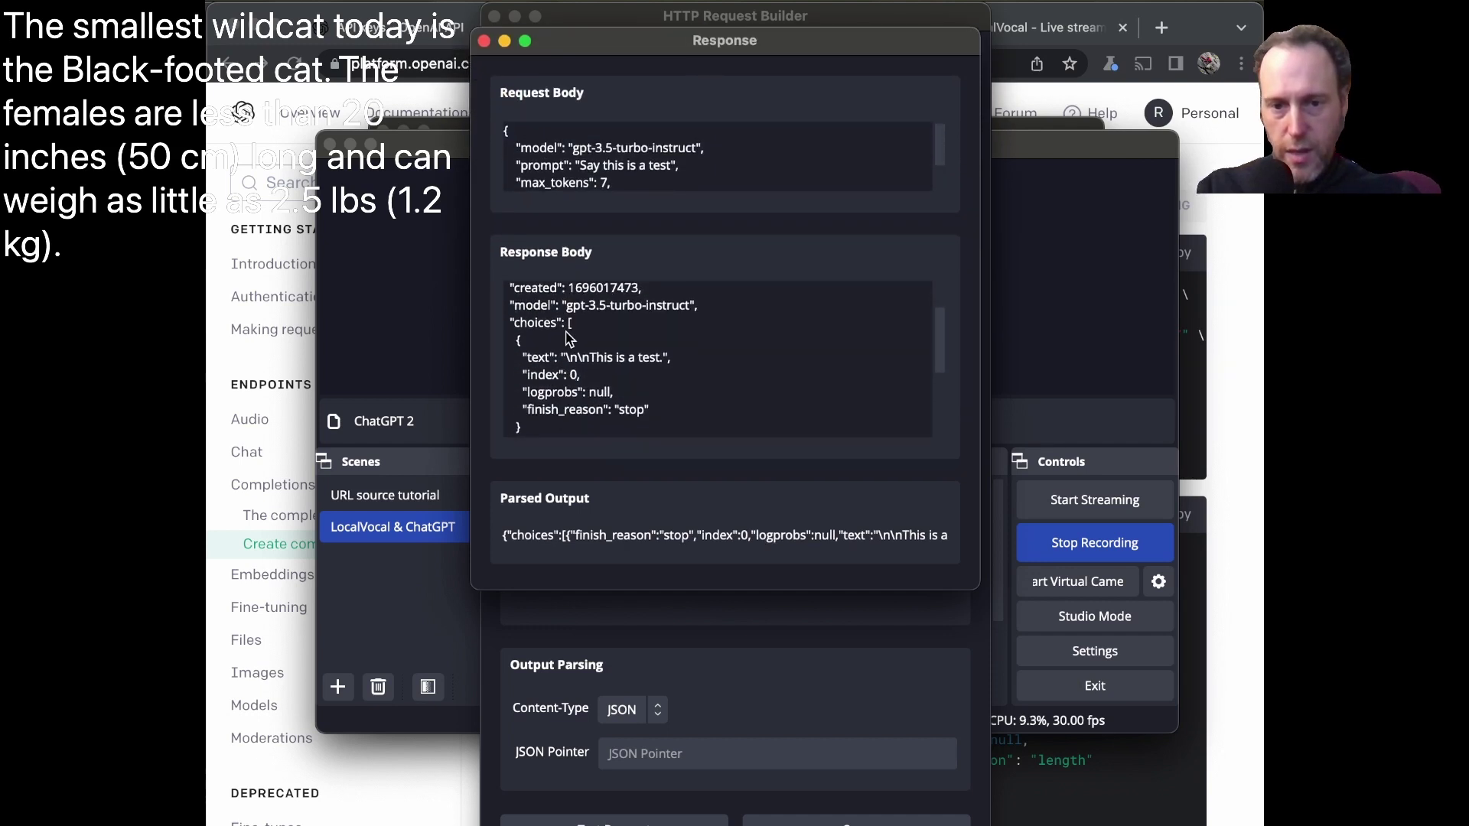
scroll(544, 365, down, 3)
scroll(541, 359, up, 2)
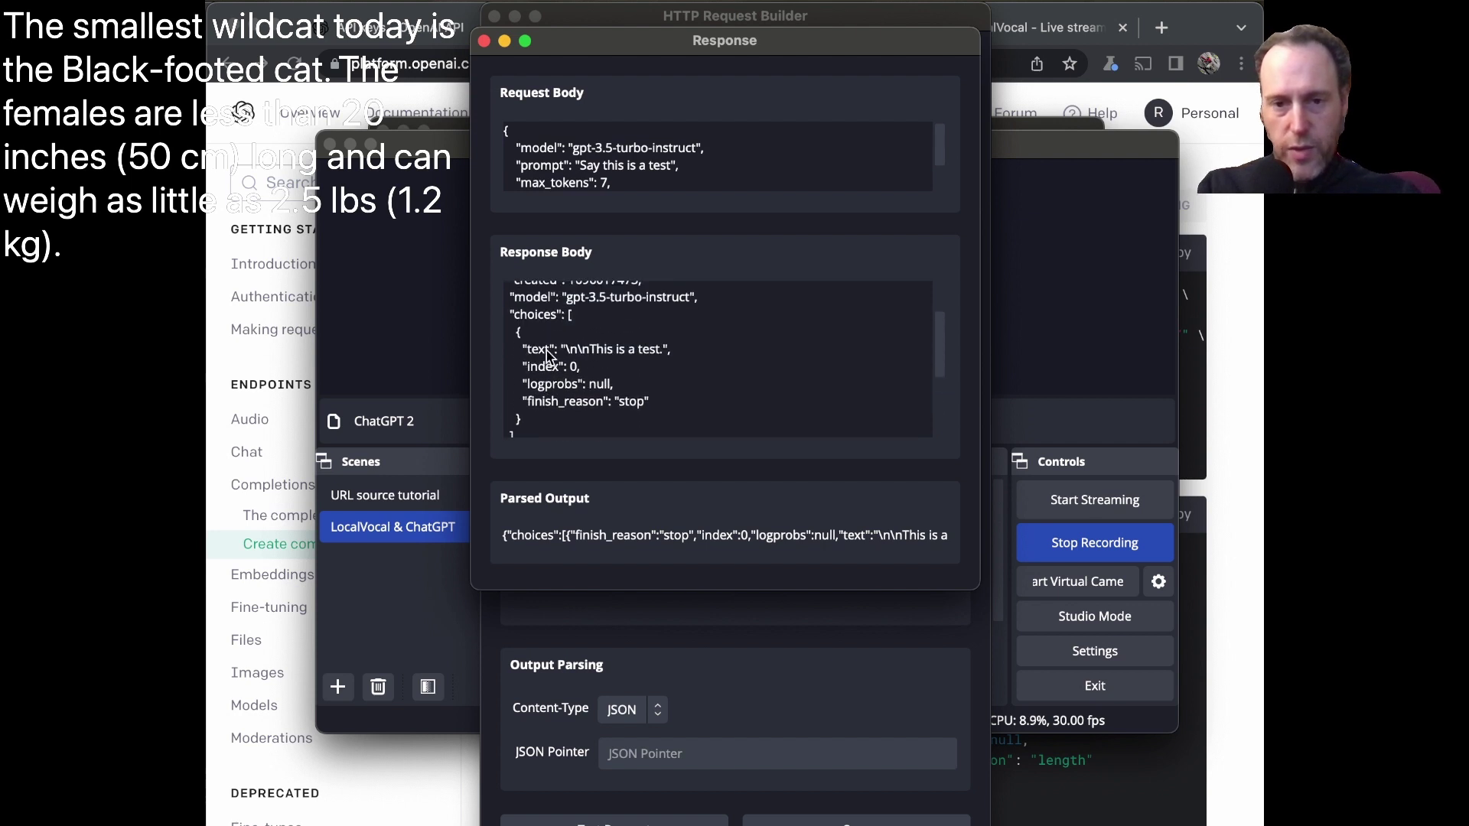
- Enter /choices/0/text as the JSON Pointer
click(483, 41)
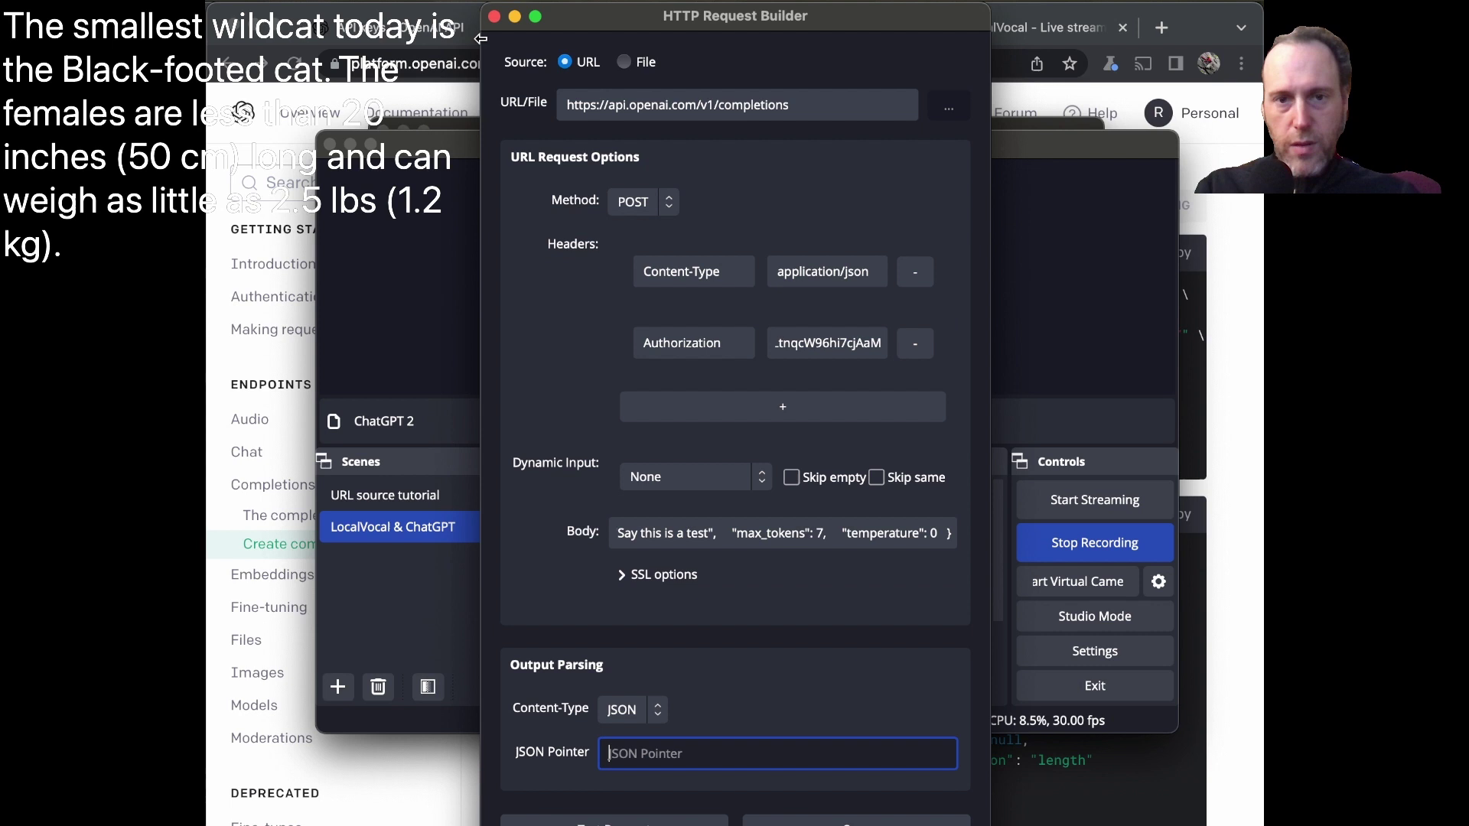
click(672, 757)
text(/)
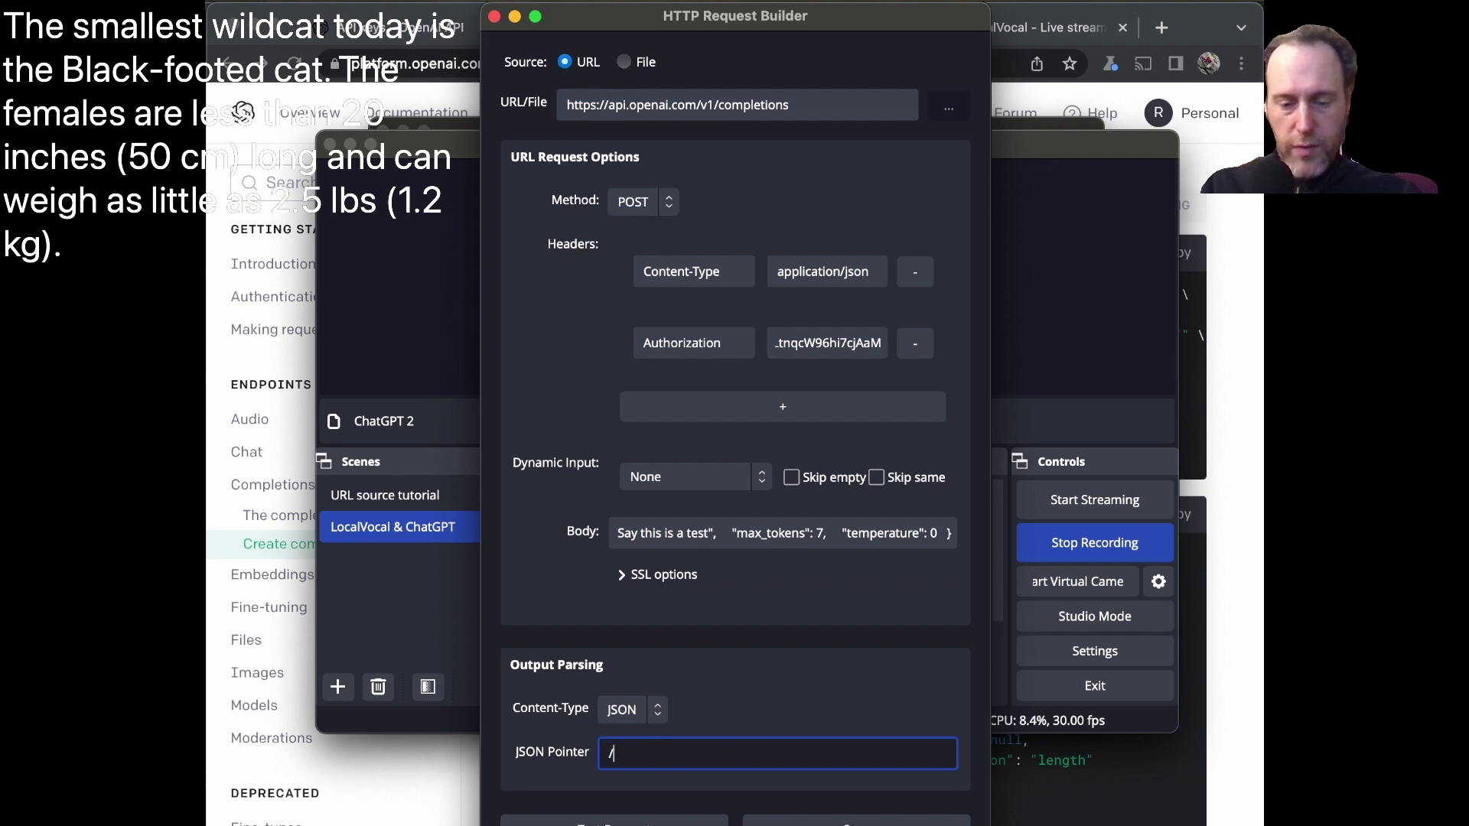
text(choices/0/text)
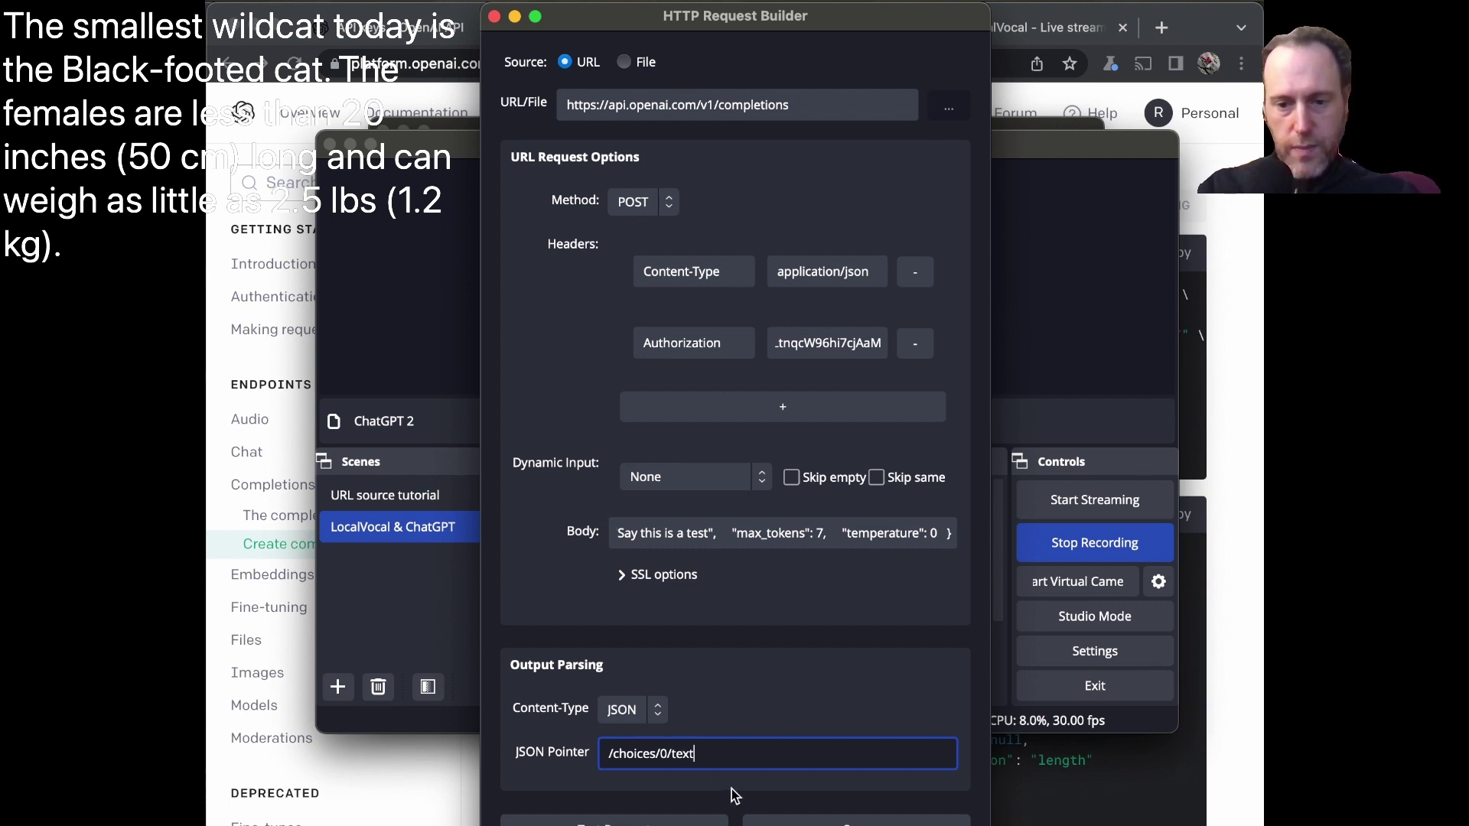
- Rerun the test to confirm parsed output 'This is a test.', then close the request builder
click(614, 822)
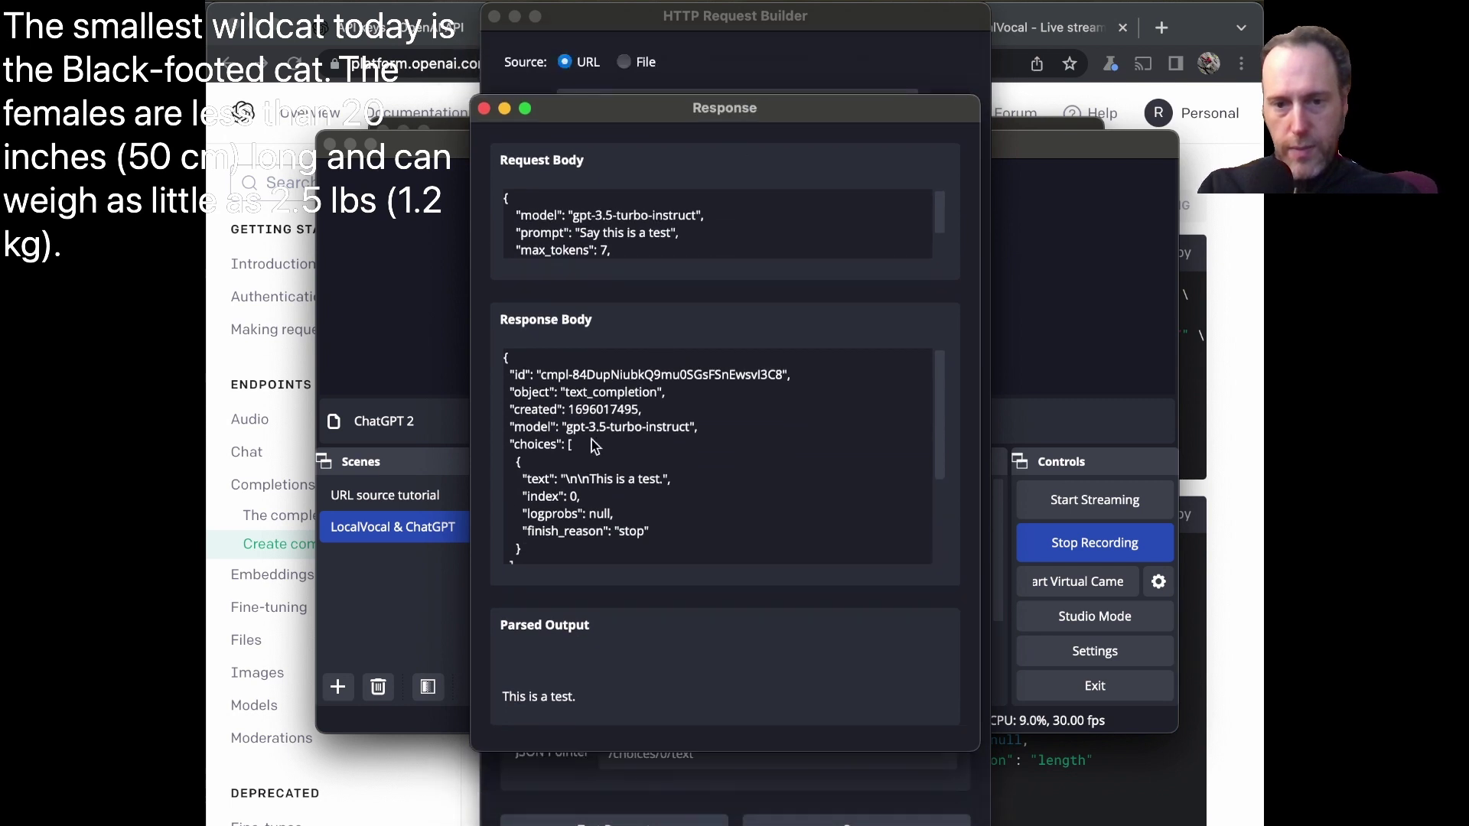
scroll(579, 497, down, 5)
scroll(579, 497, up, 5)
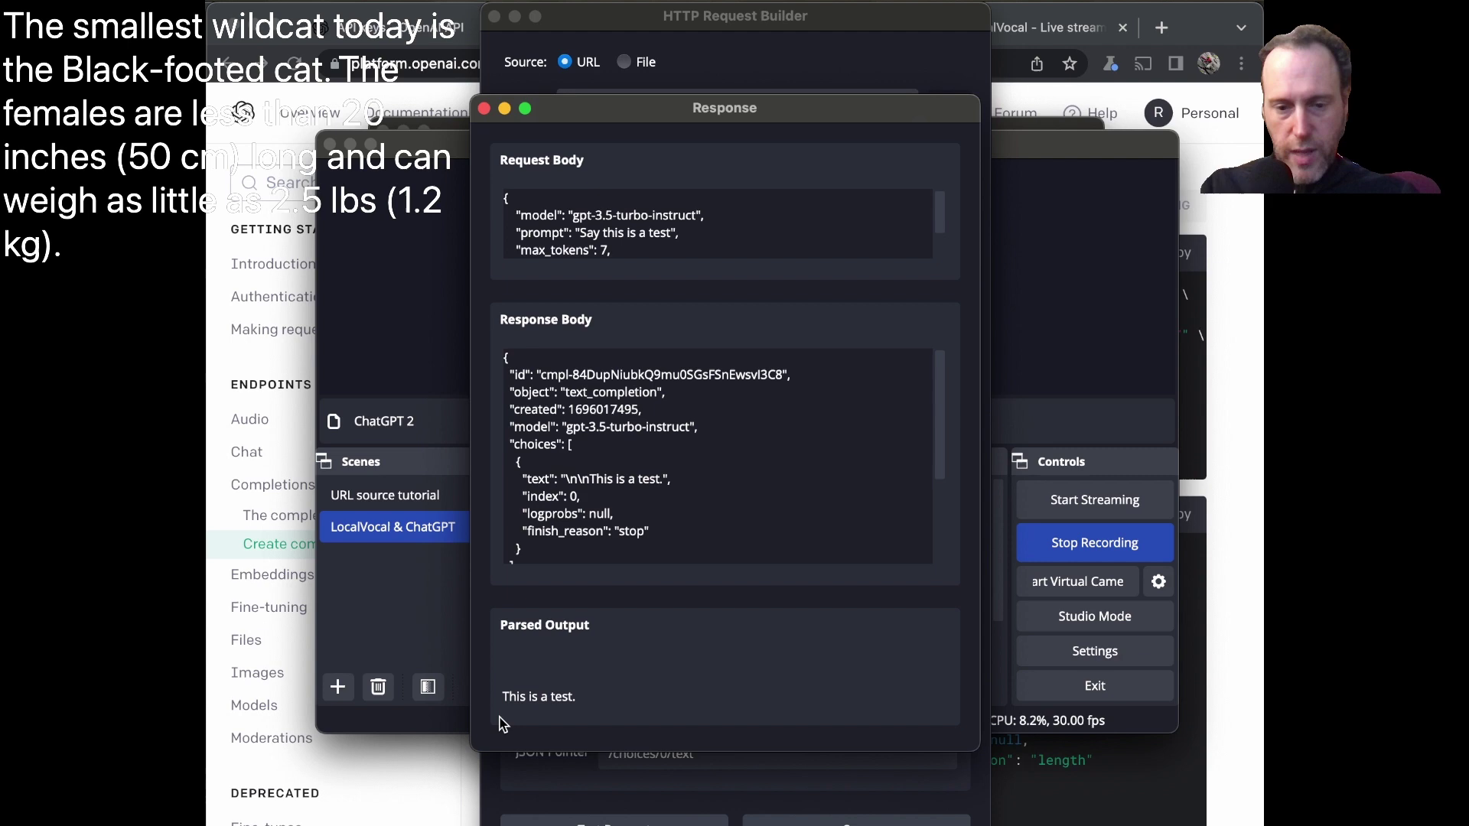
key(Escape)
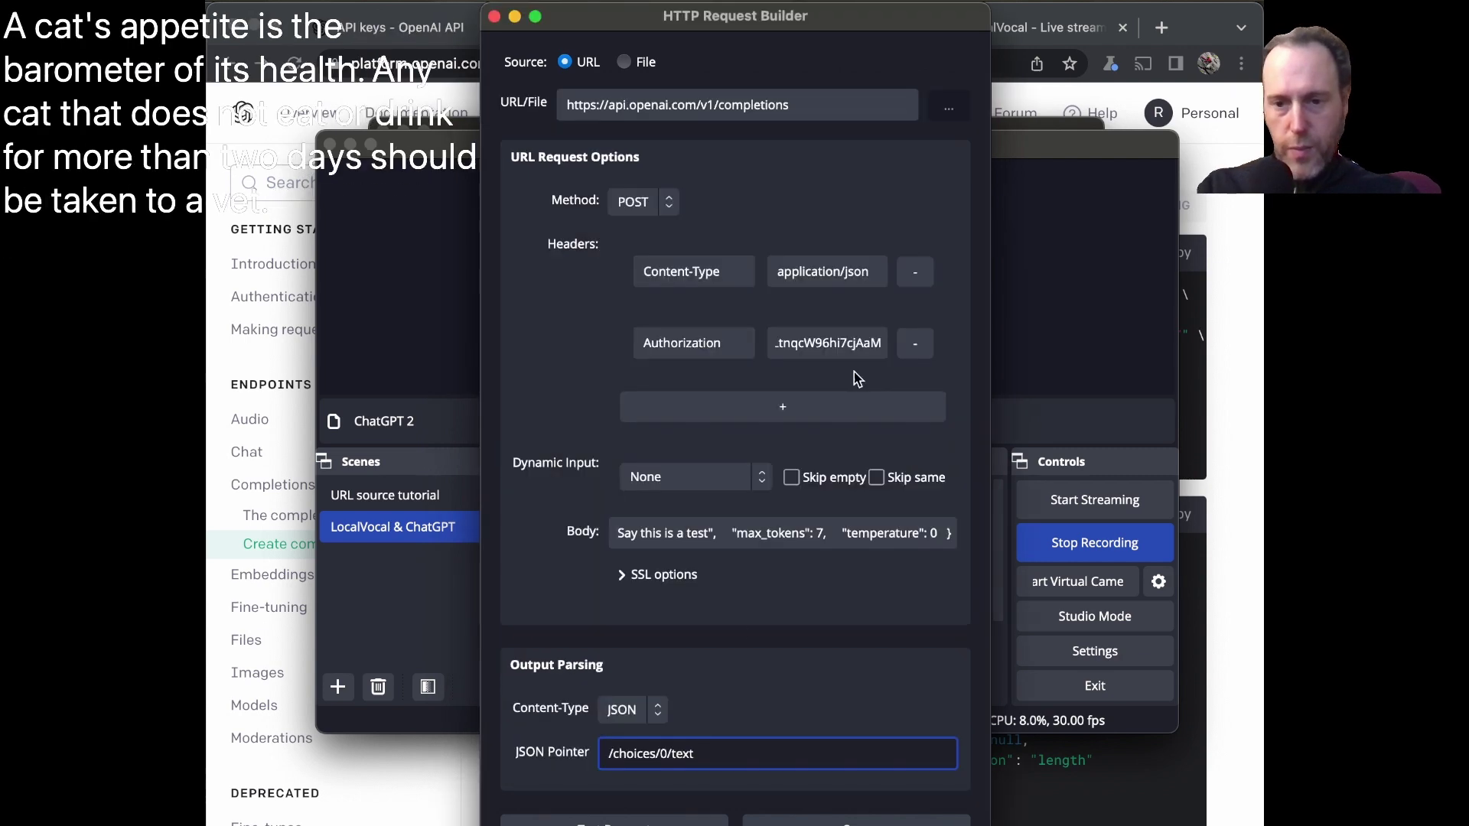
click(871, 804)
- Look over the LocalVocal plugin page on the OBS forum in Chrome, then return to OBS
click(631, 551)
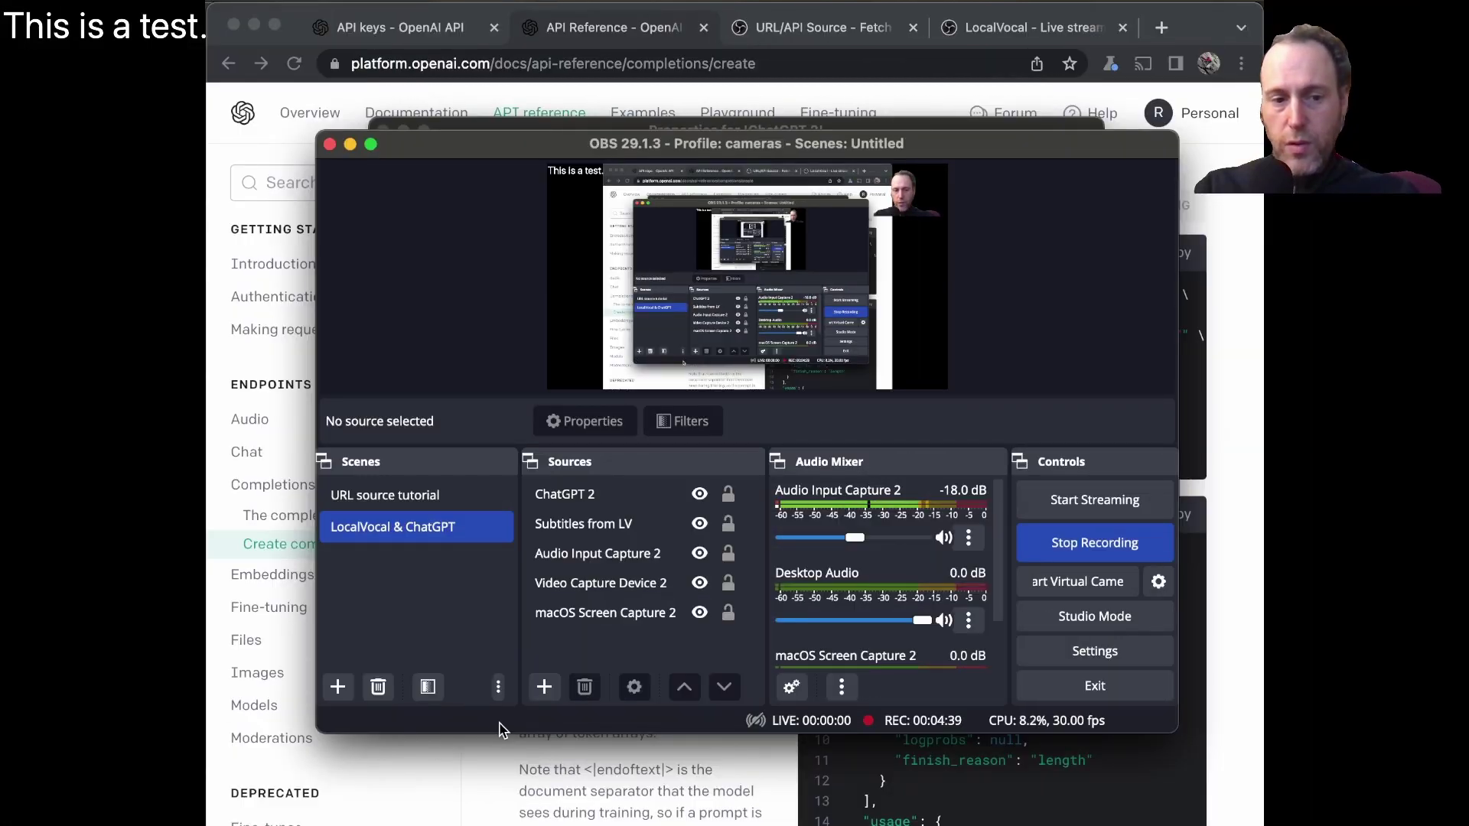
click(546, 796)
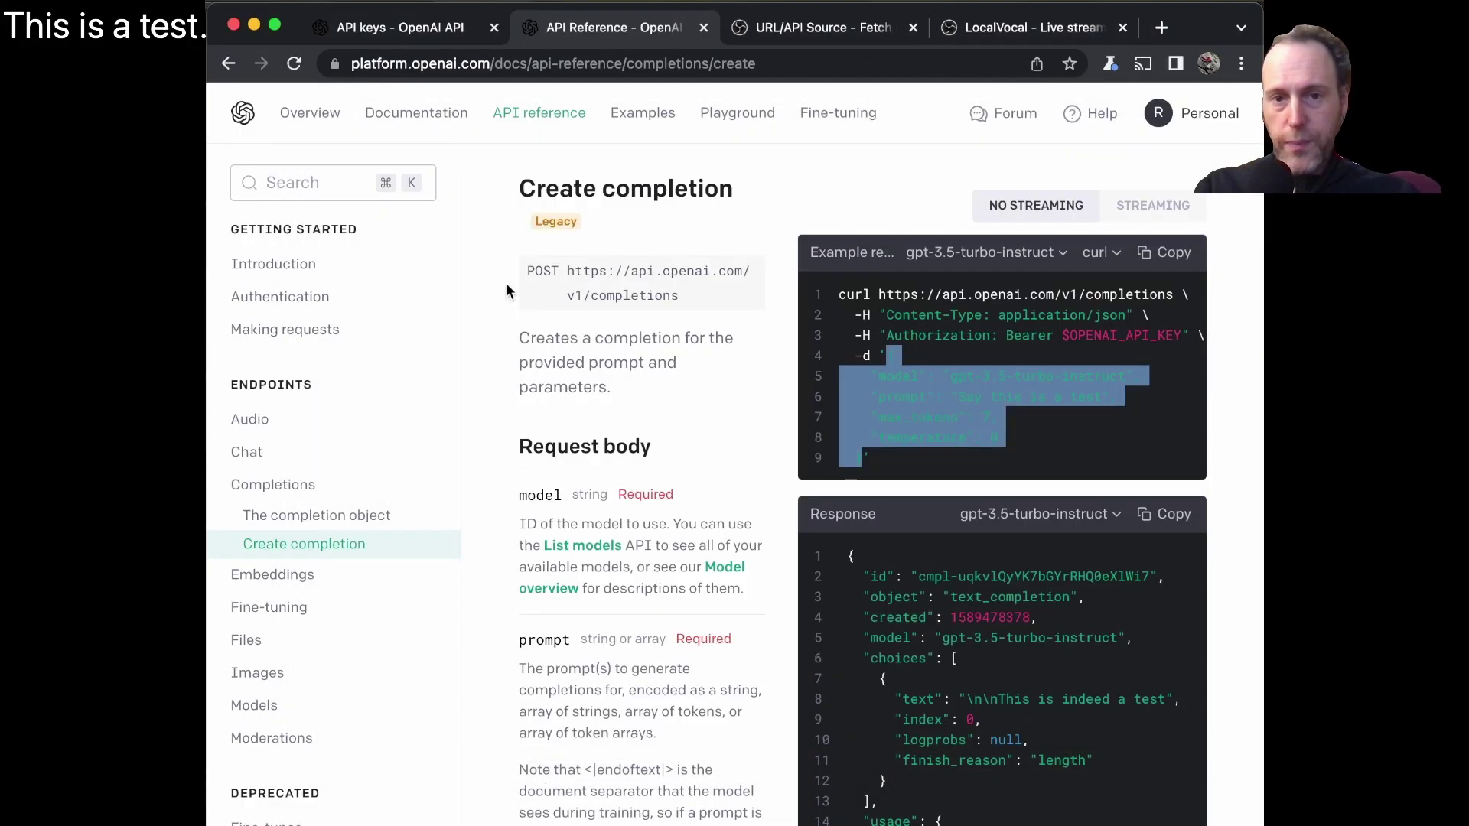
click(1025, 27)
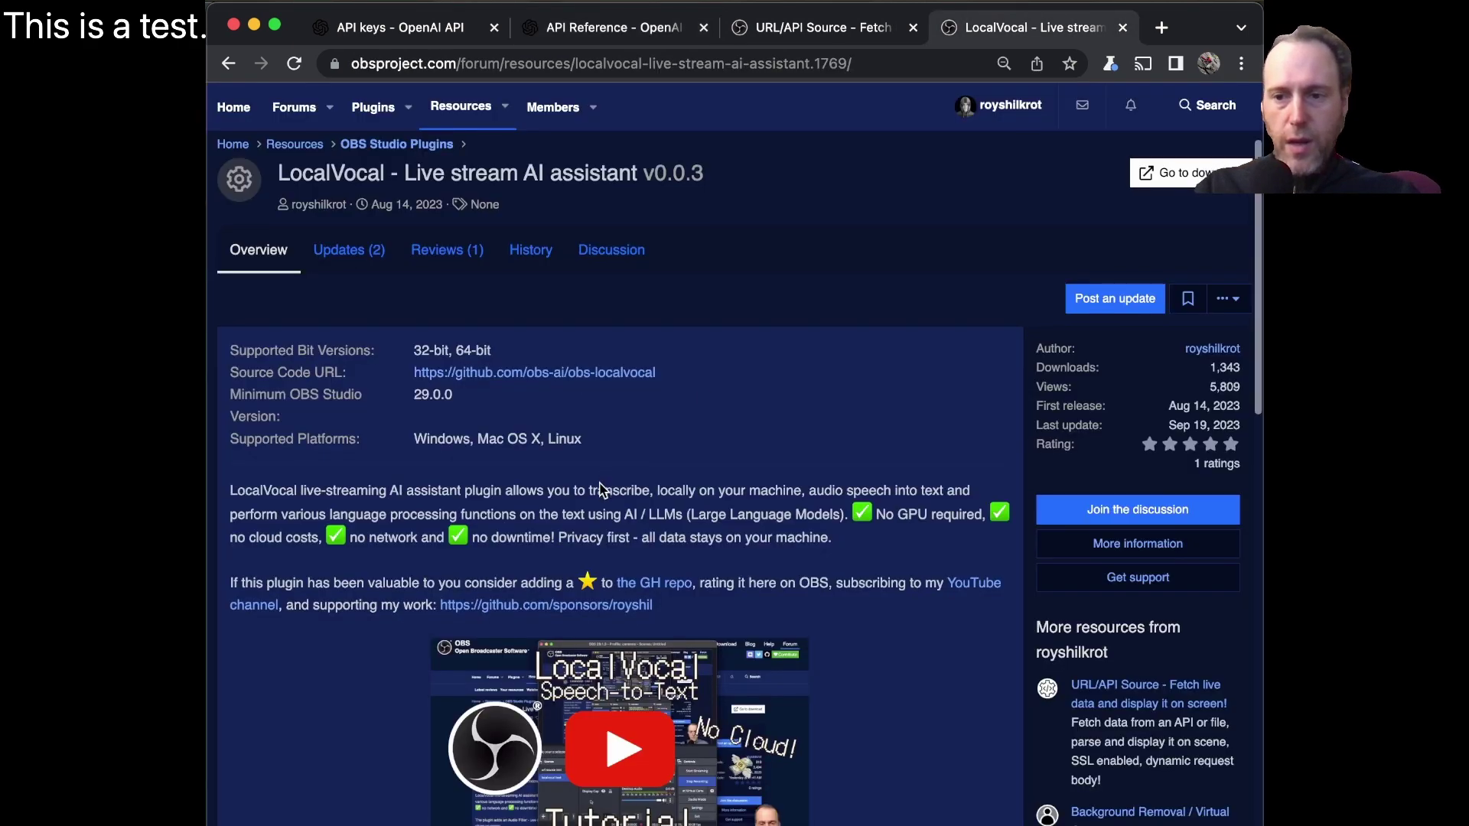
scroll(609, 488, down, 3)
scroll(605, 490, up, 2)
scroll(604, 489, up, 5)
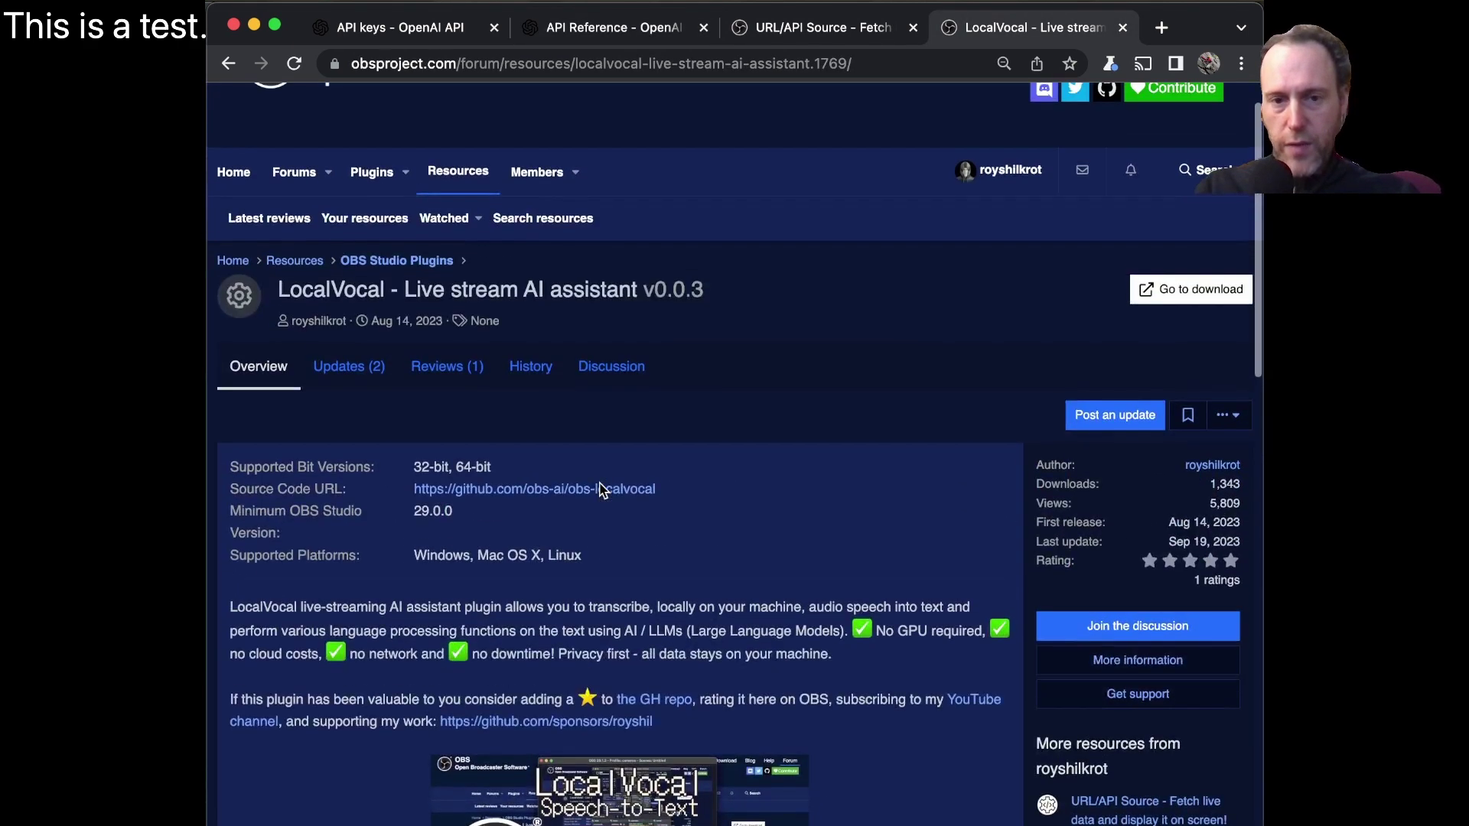
key(super+Tab)
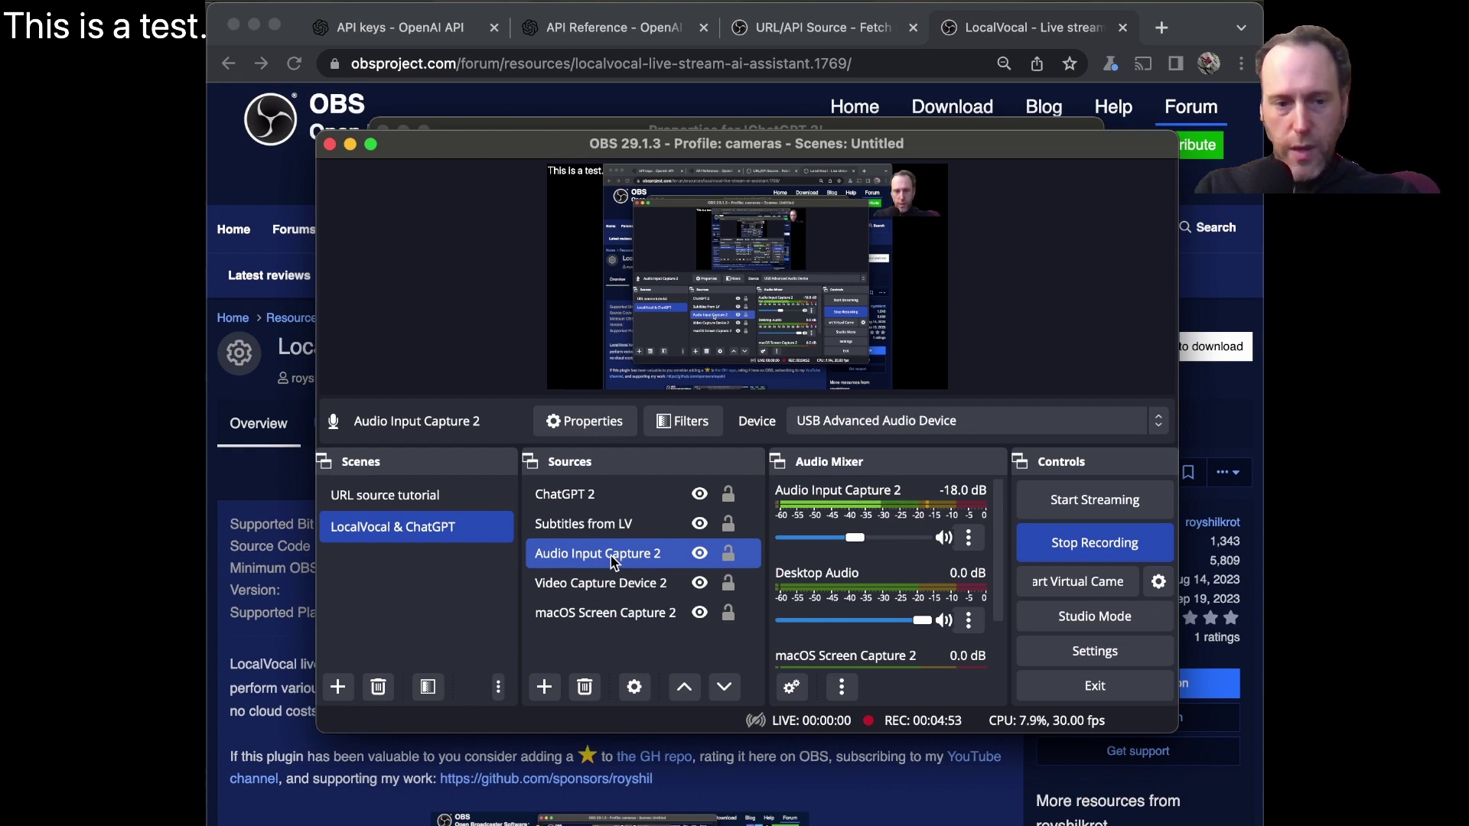
- Show the LocalVocal Transcription filter settings for Audio Input Capture 2
click(704, 426)
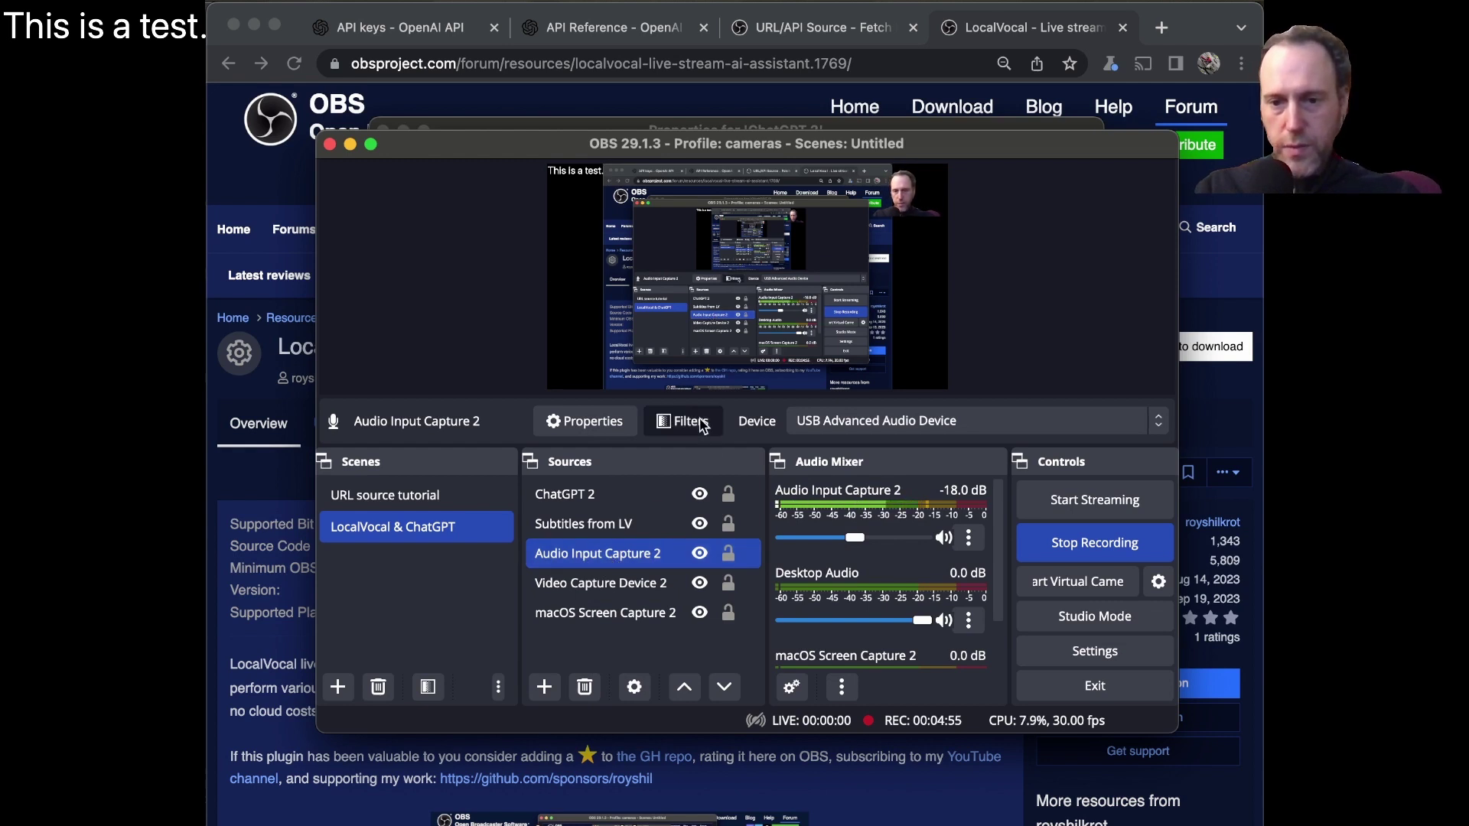
click(423, 173)
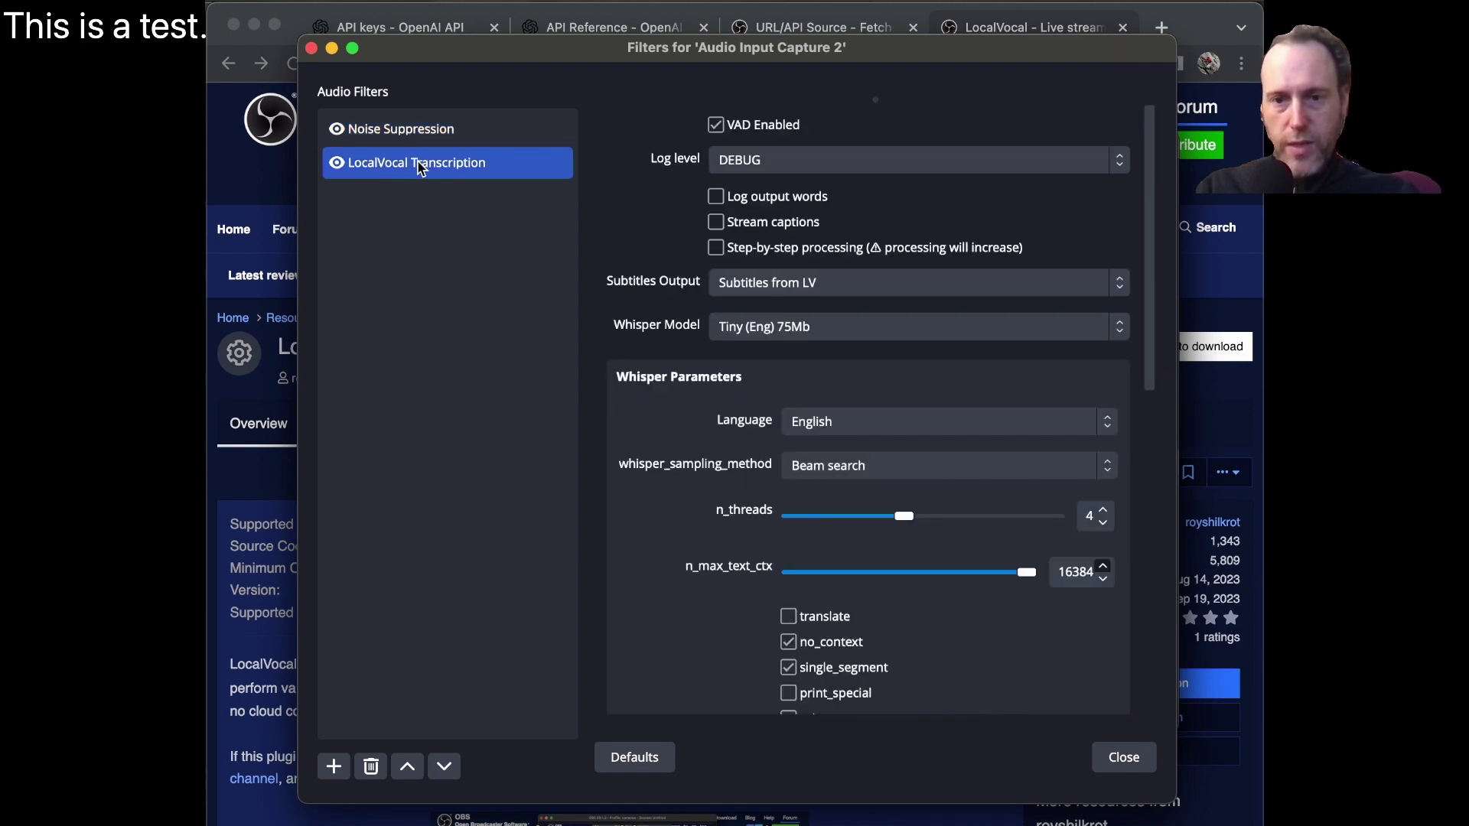
click(334, 766)
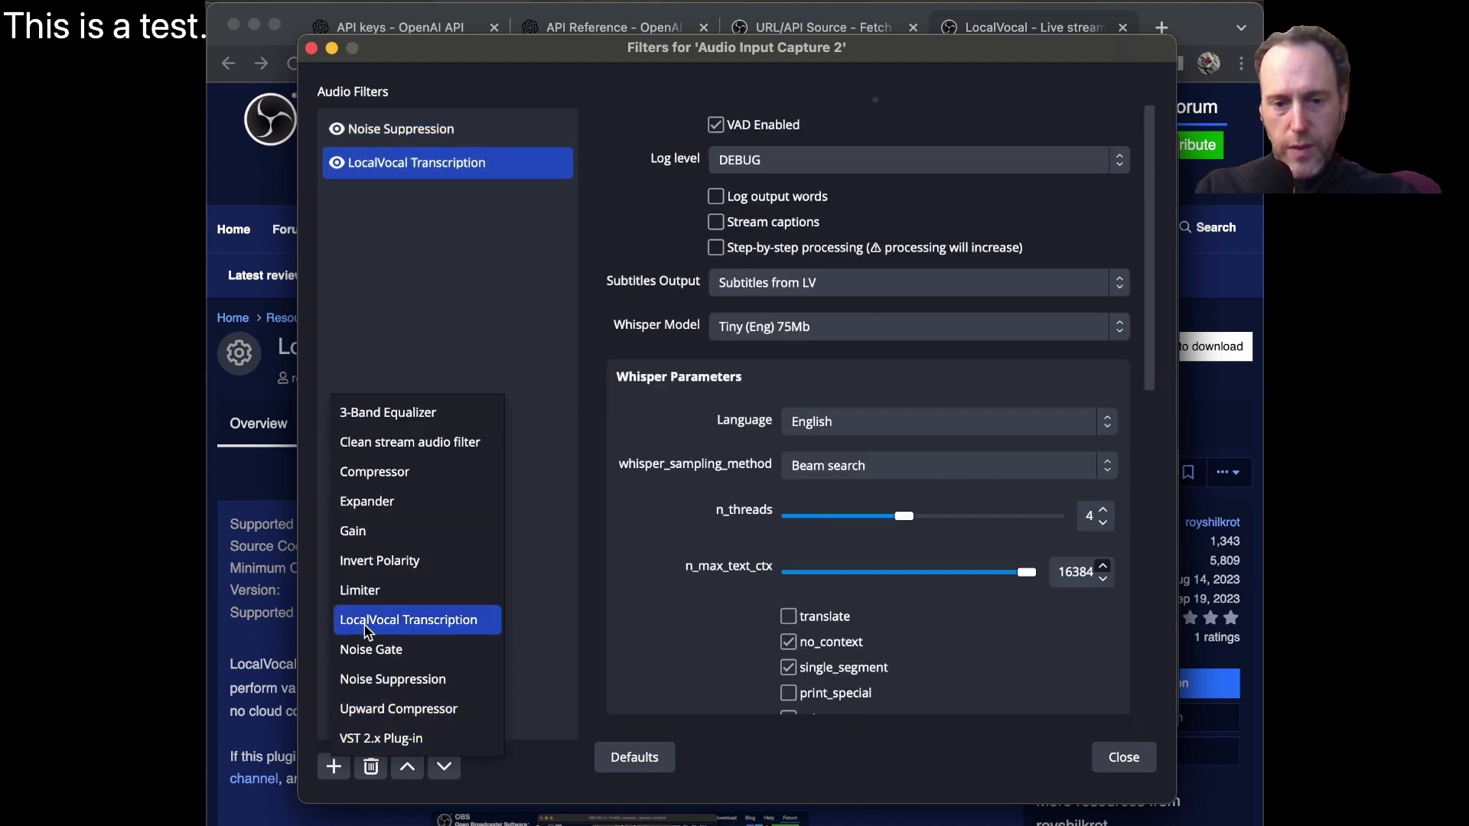
click(457, 322)
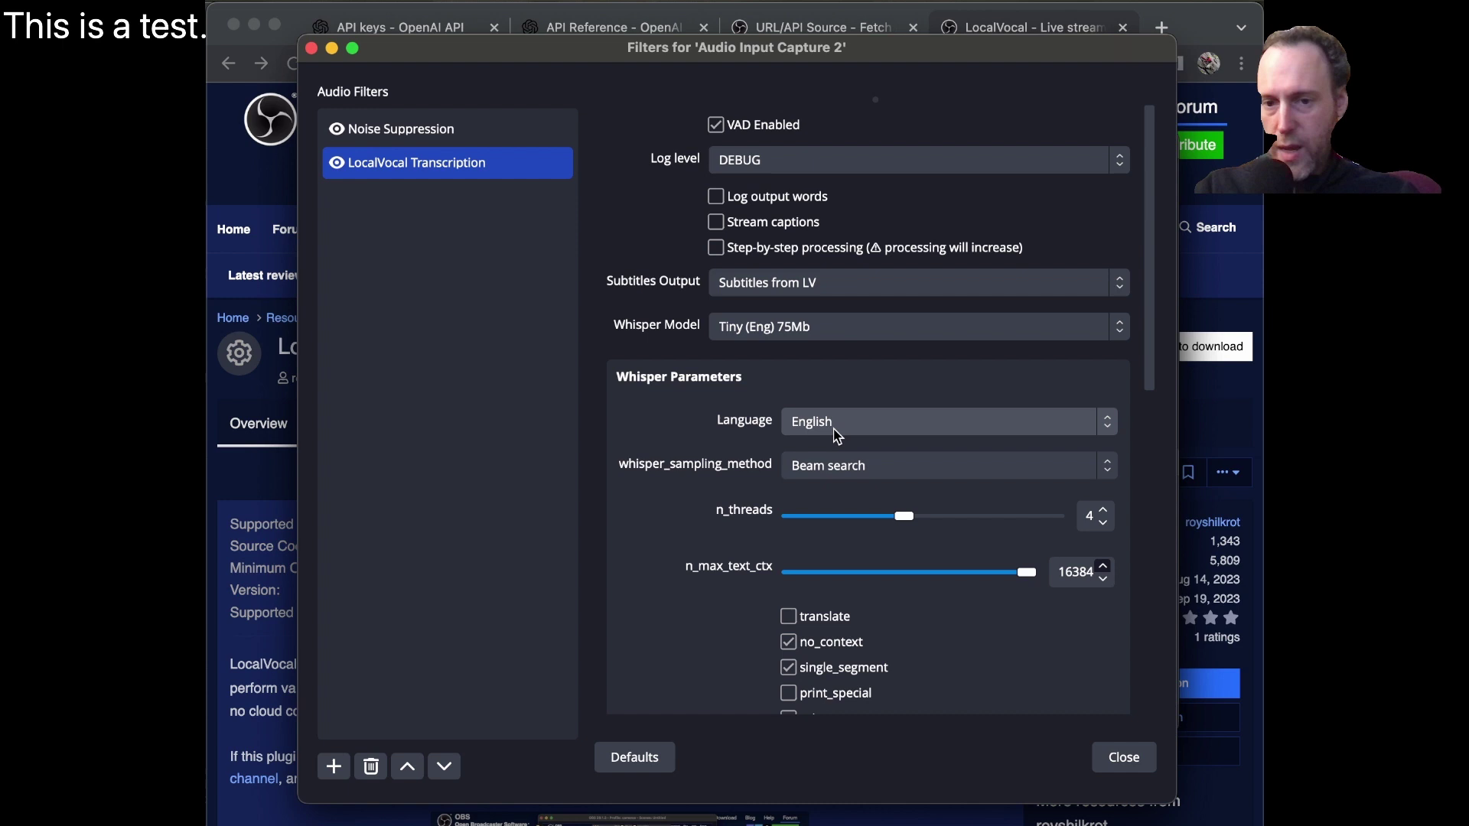
- Pick the Tiny (Eng) 75Mb Whisper model, keep output on 'Subtitles from LV', and close
click(785, 329)
click(778, 349)
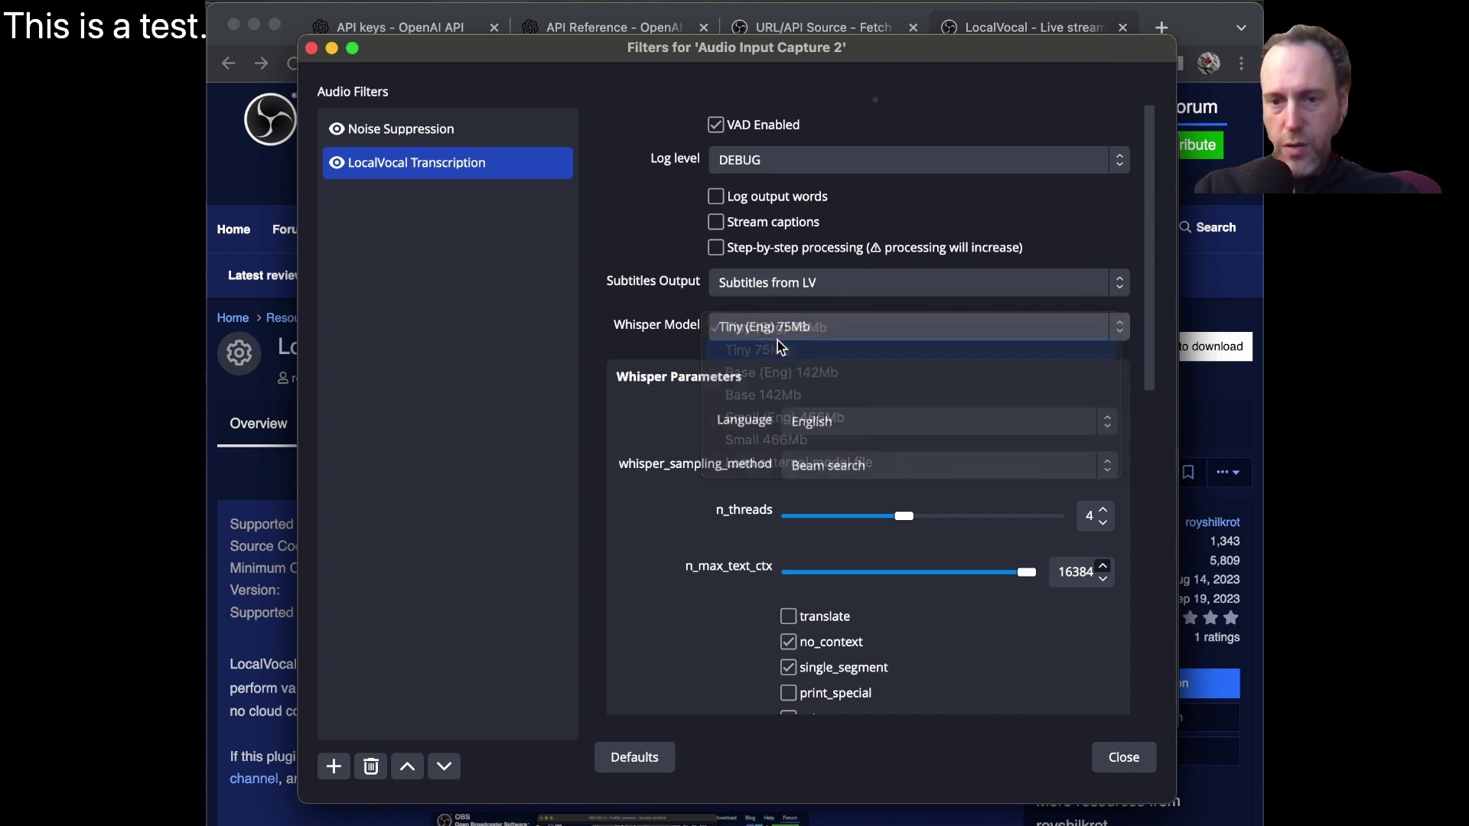
click(778, 328)
click(777, 313)
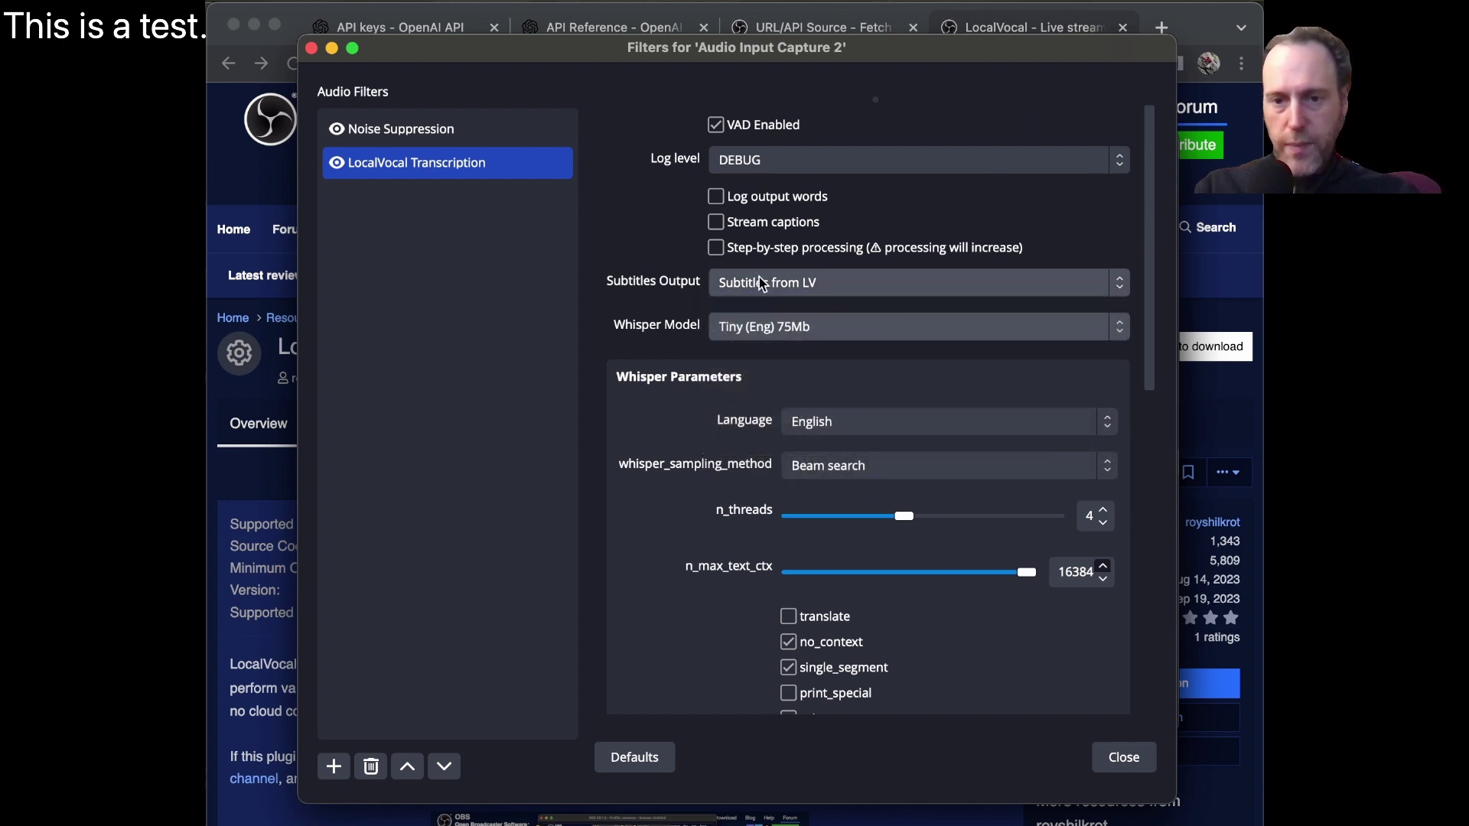
click(767, 283)
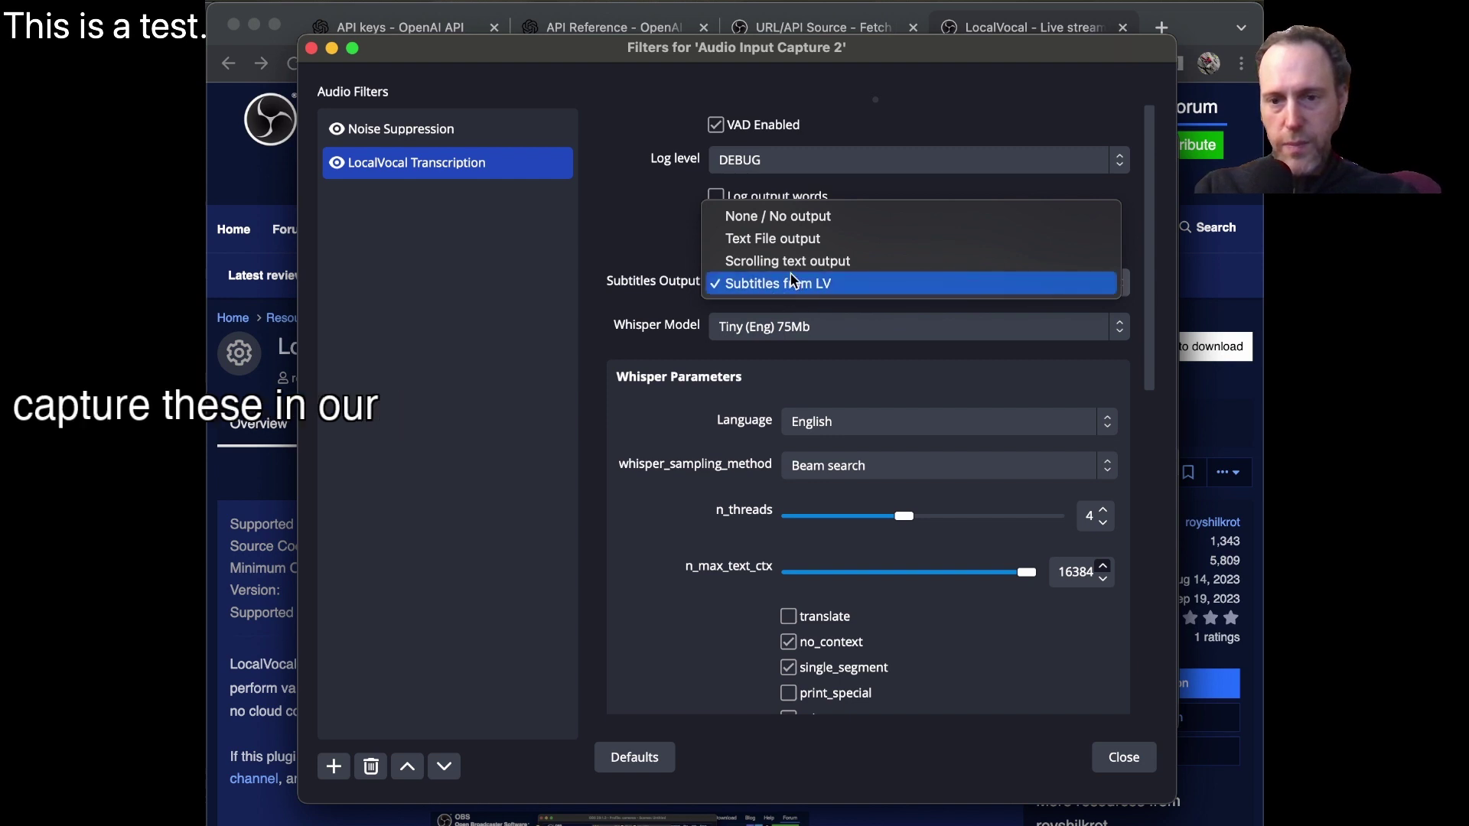
click(771, 294)
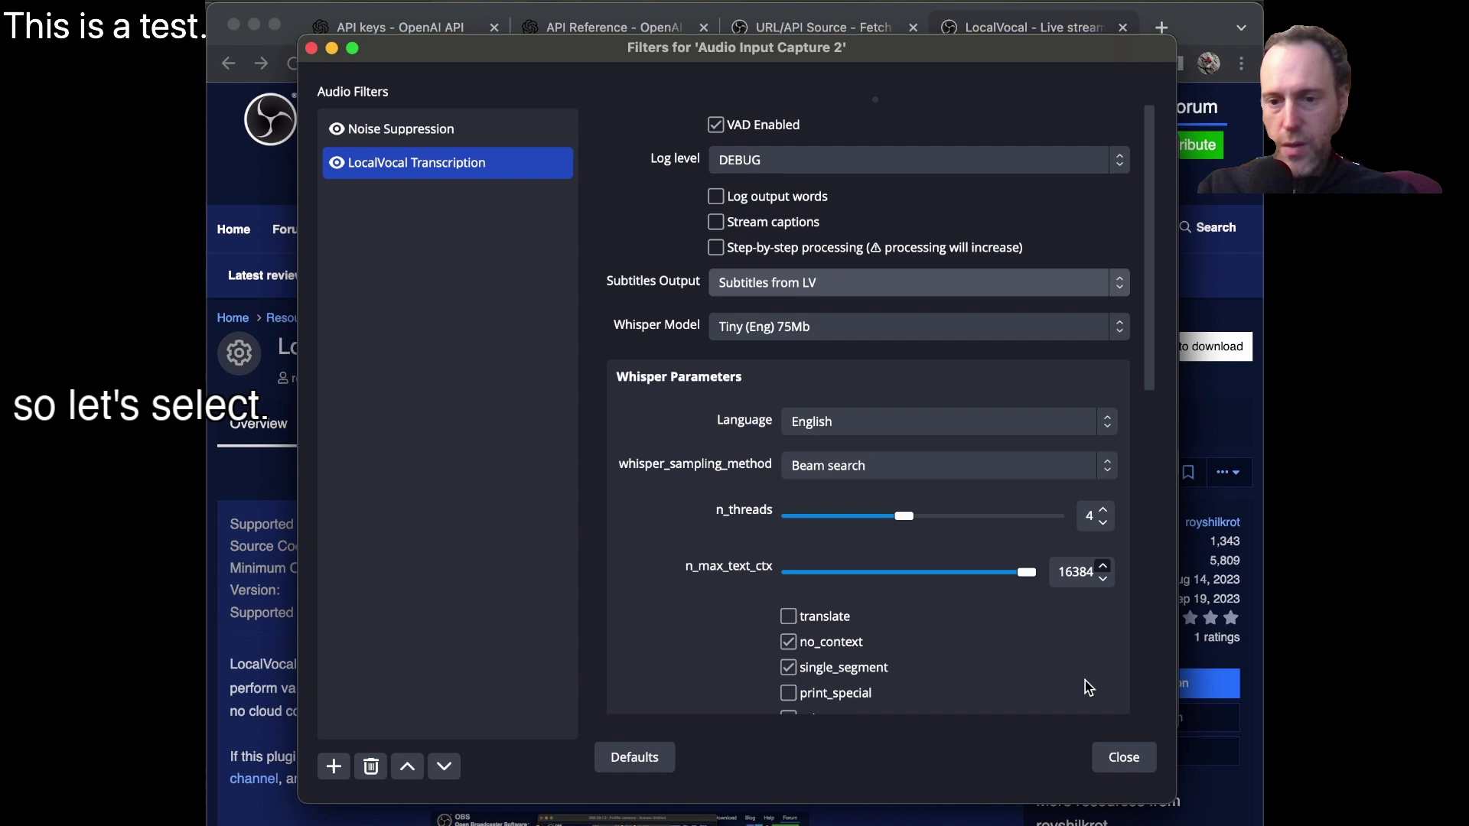
click(1123, 758)
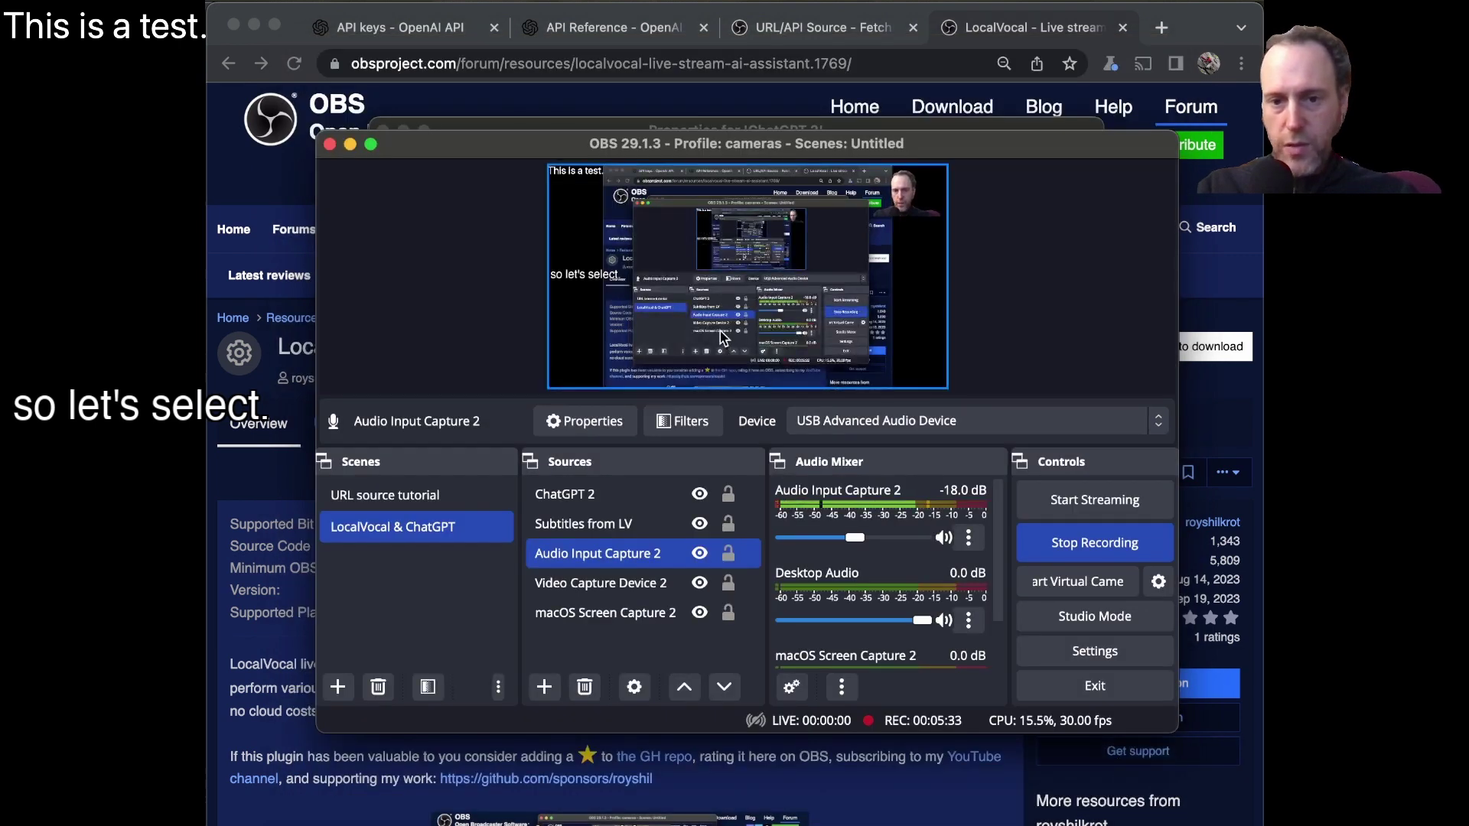
click(601, 524)
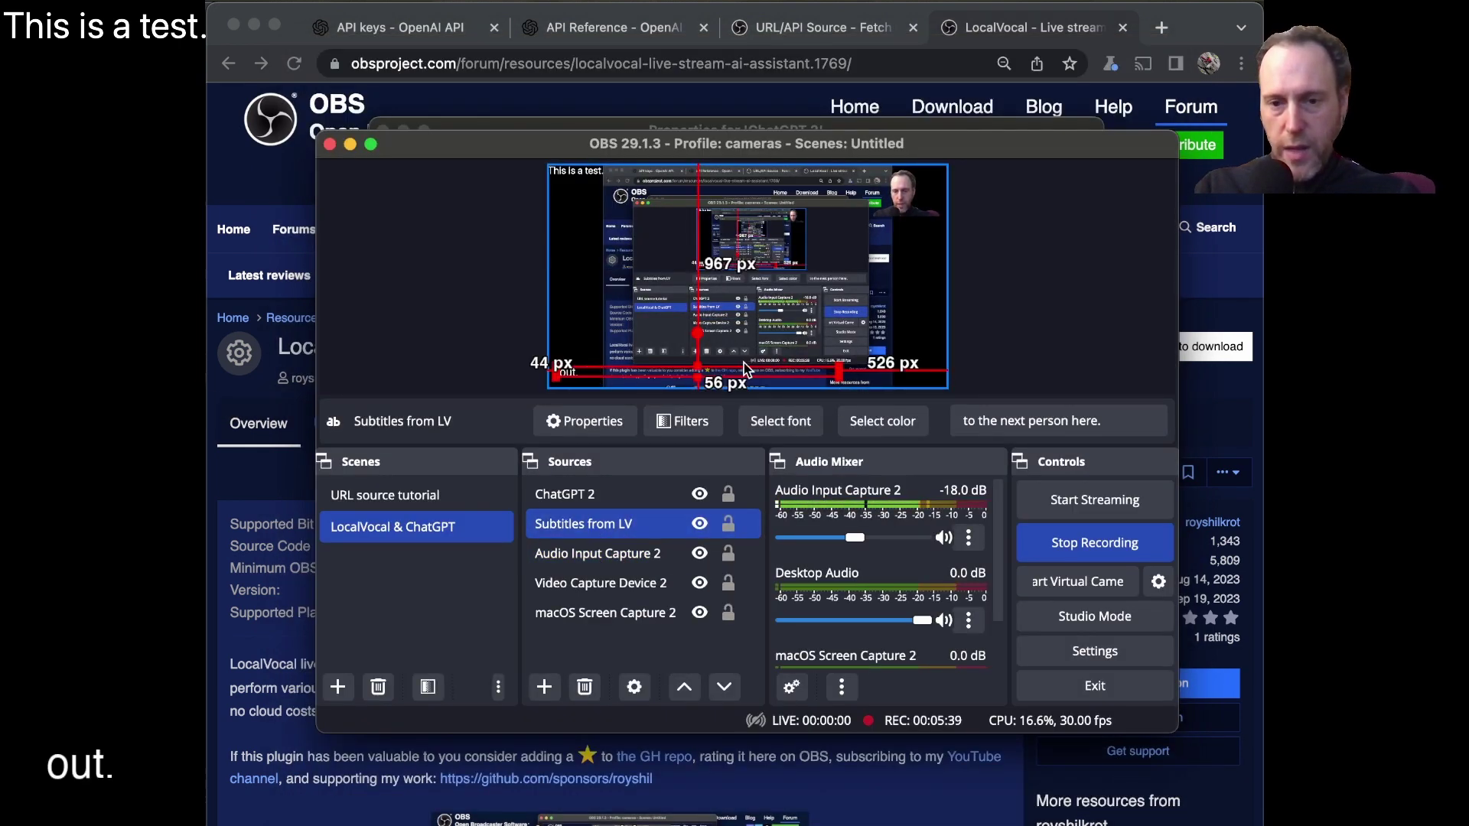
click(987, 333)
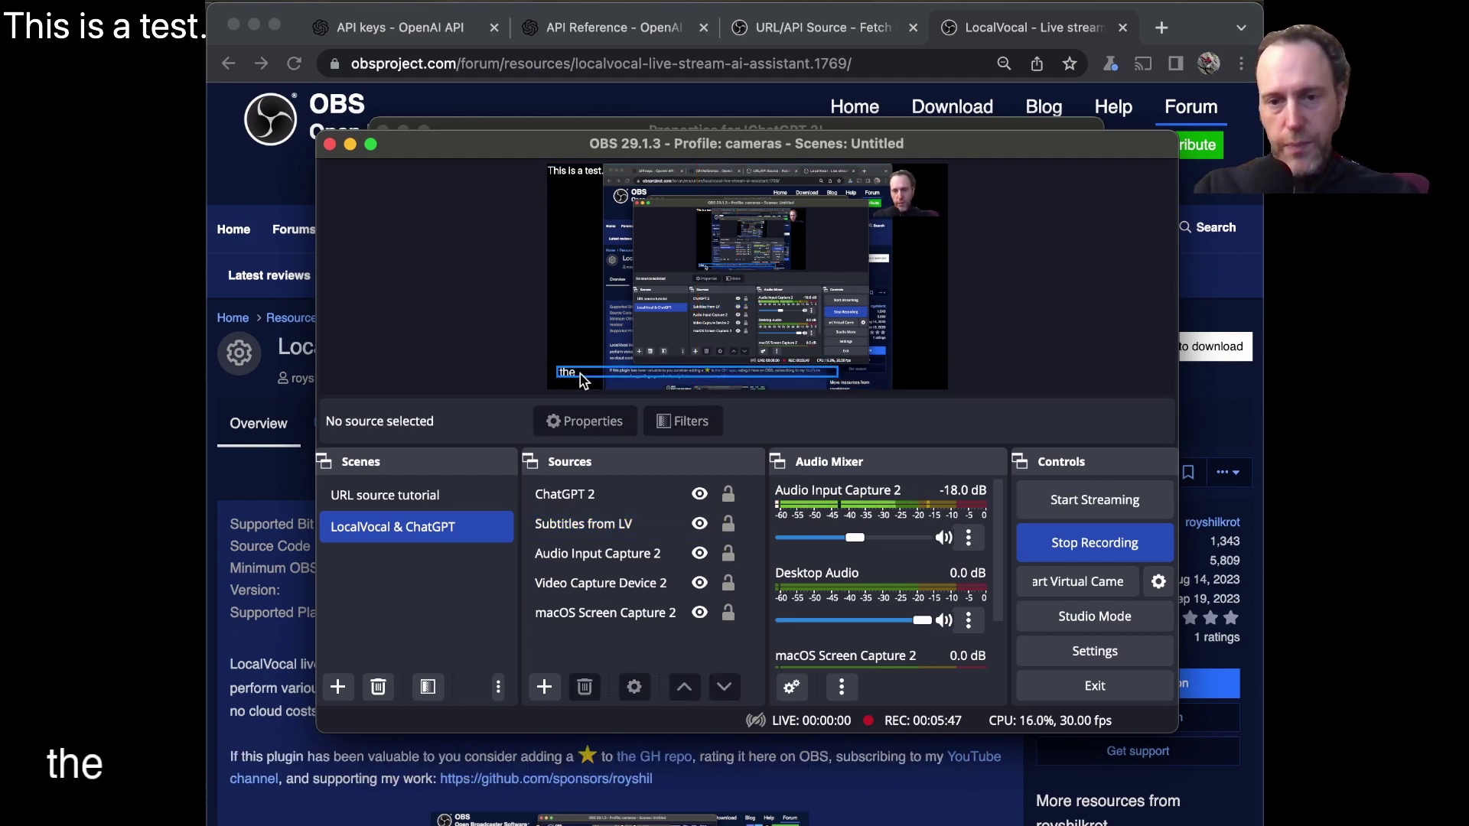
click(589, 534)
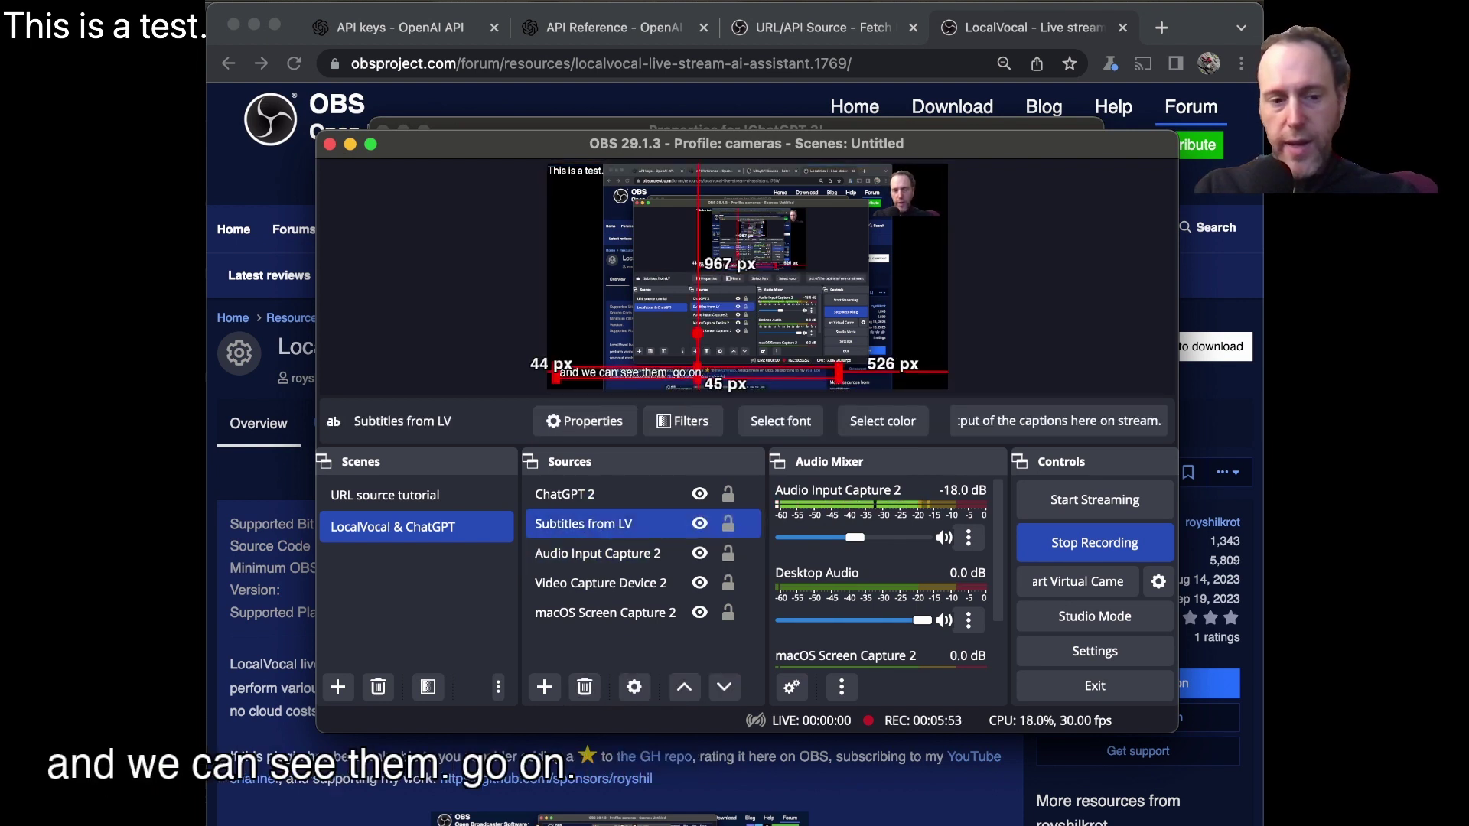
click(429, 291)
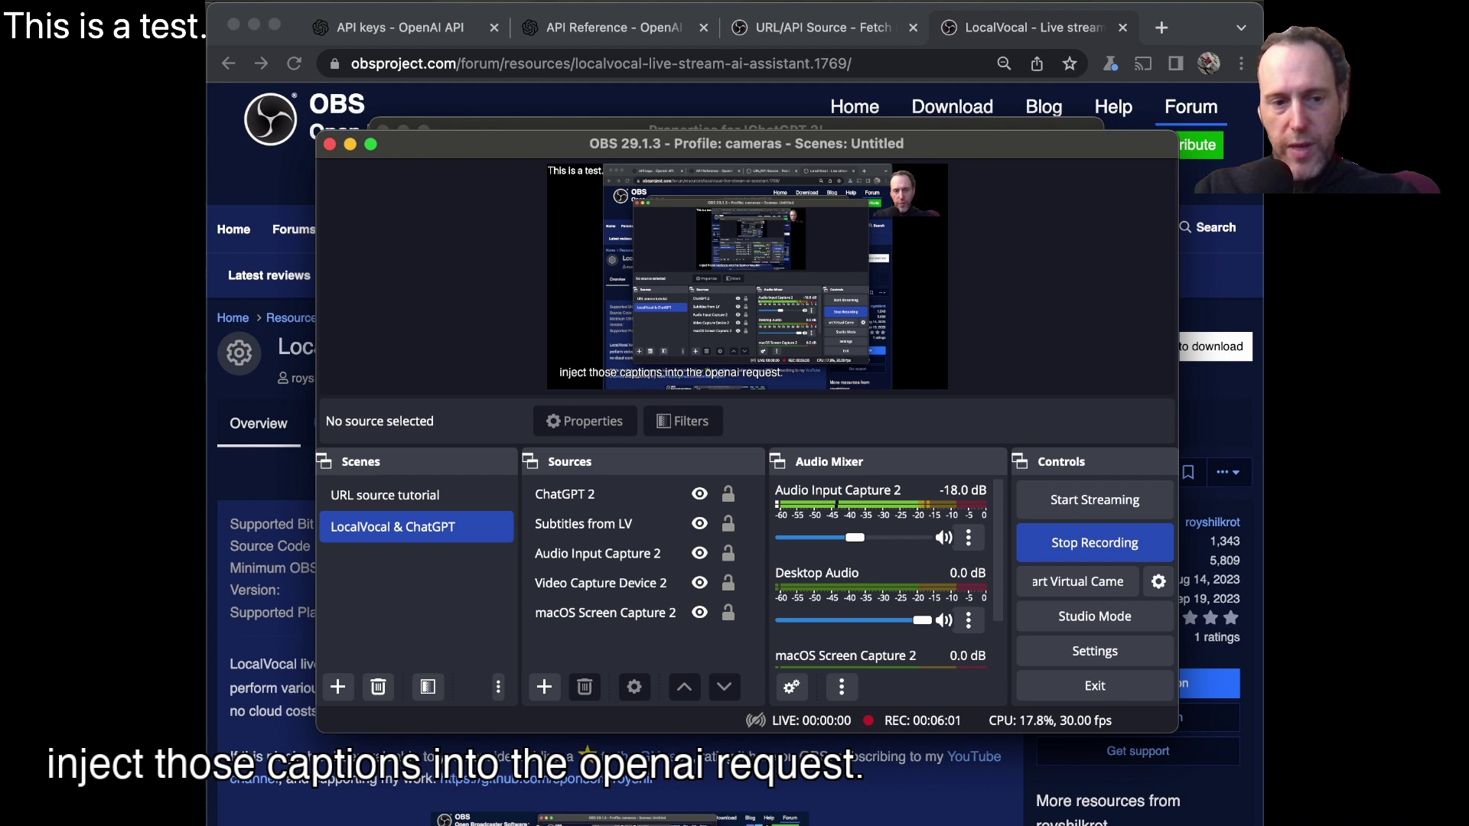
click(578, 496)
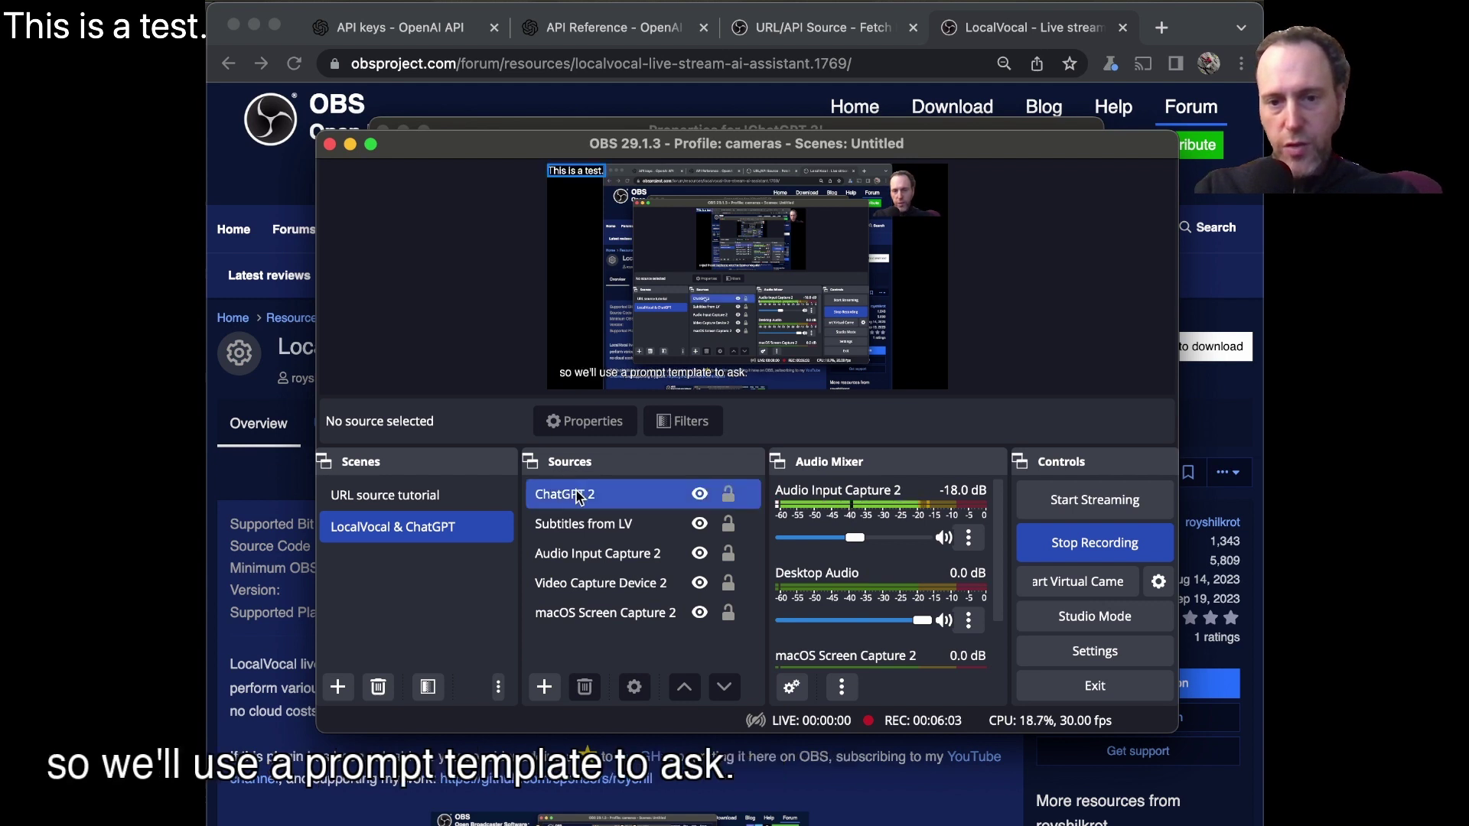
super+click(580, 495)
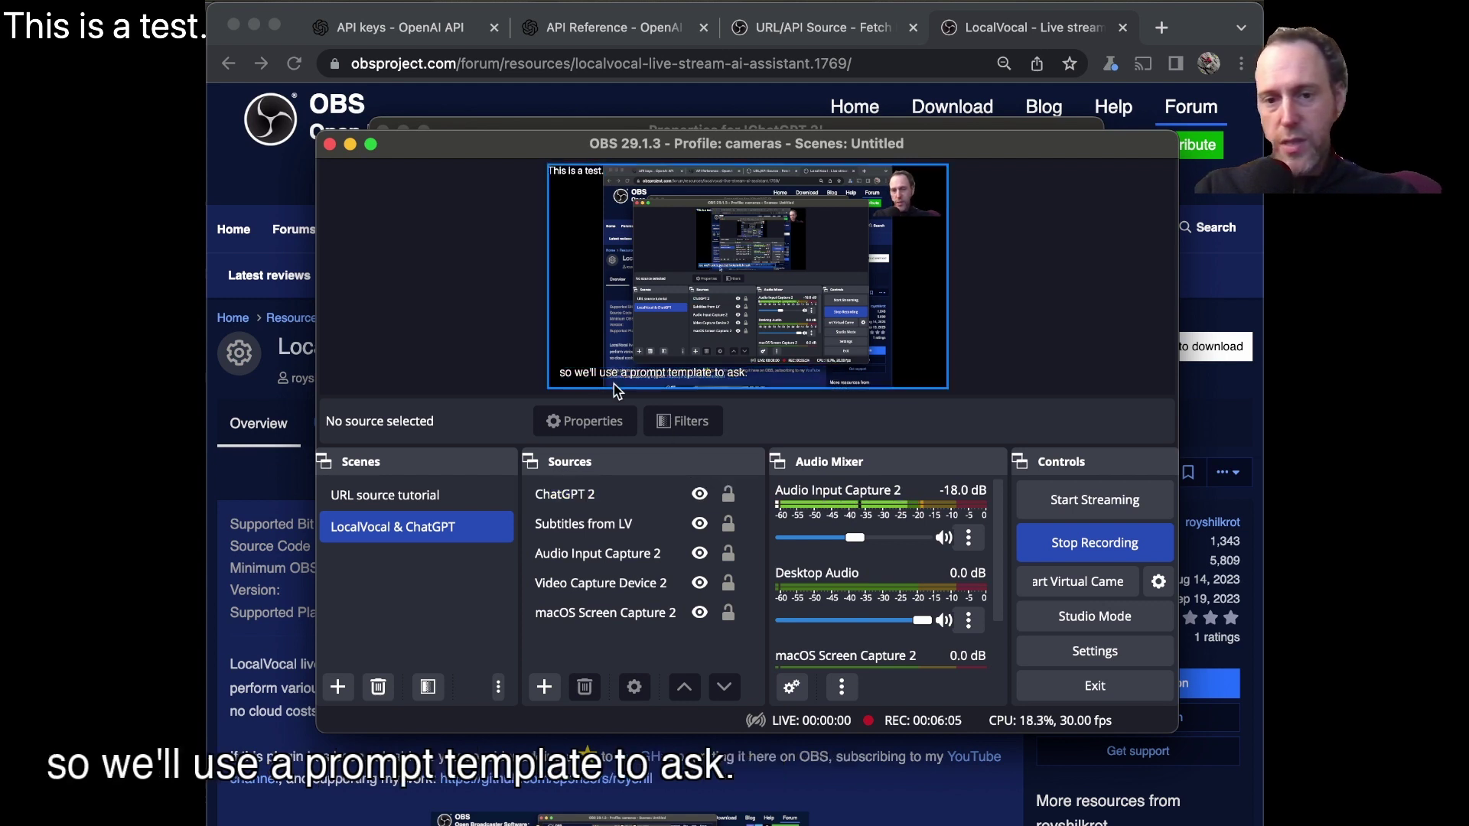
click(579, 494)
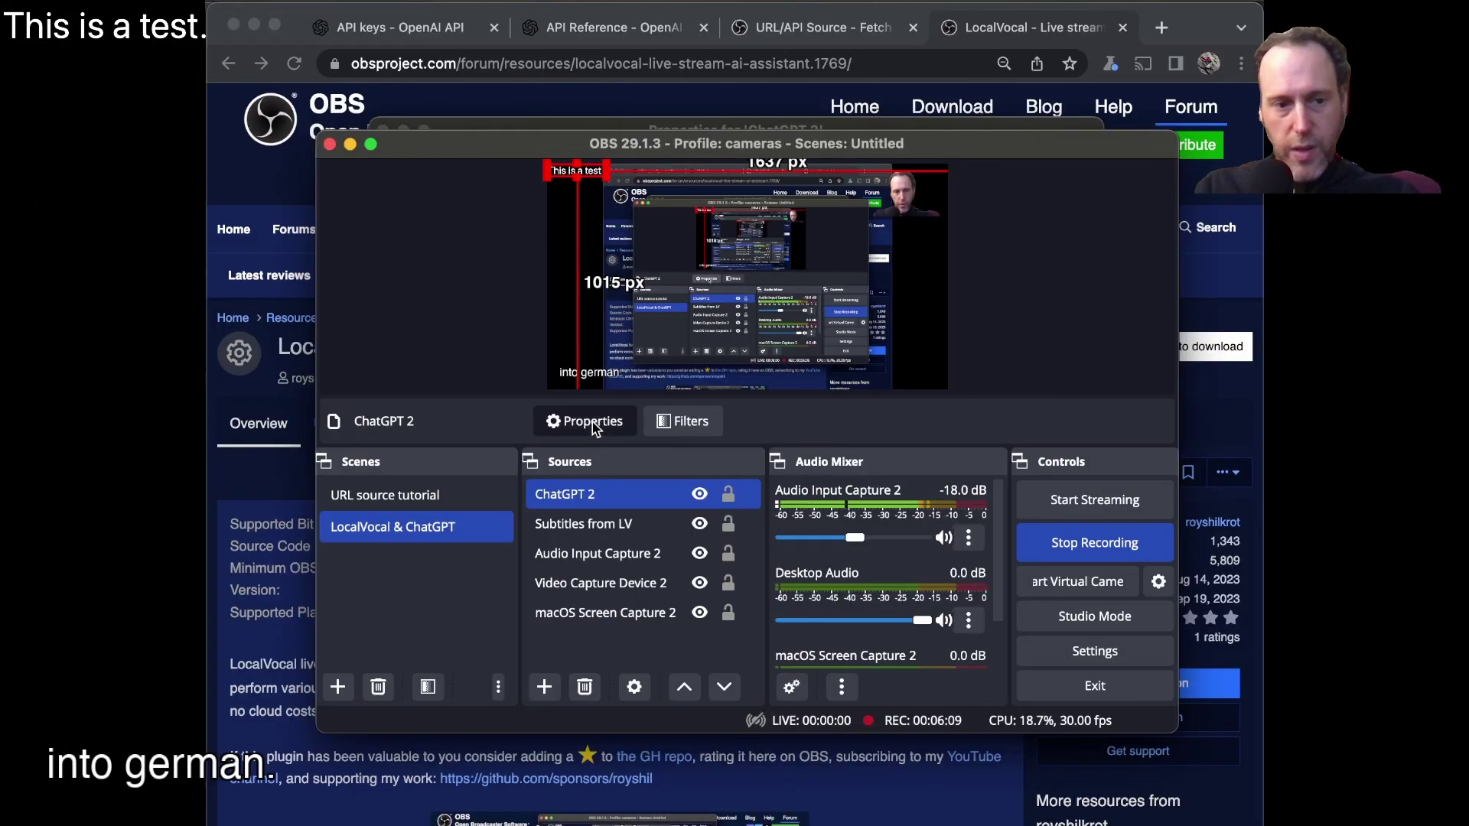
- Set ChatGPT 2's request Dynamic Input to 'Subtitles from LV' and turn on Skip empty
click(594, 422)
click(871, 453)
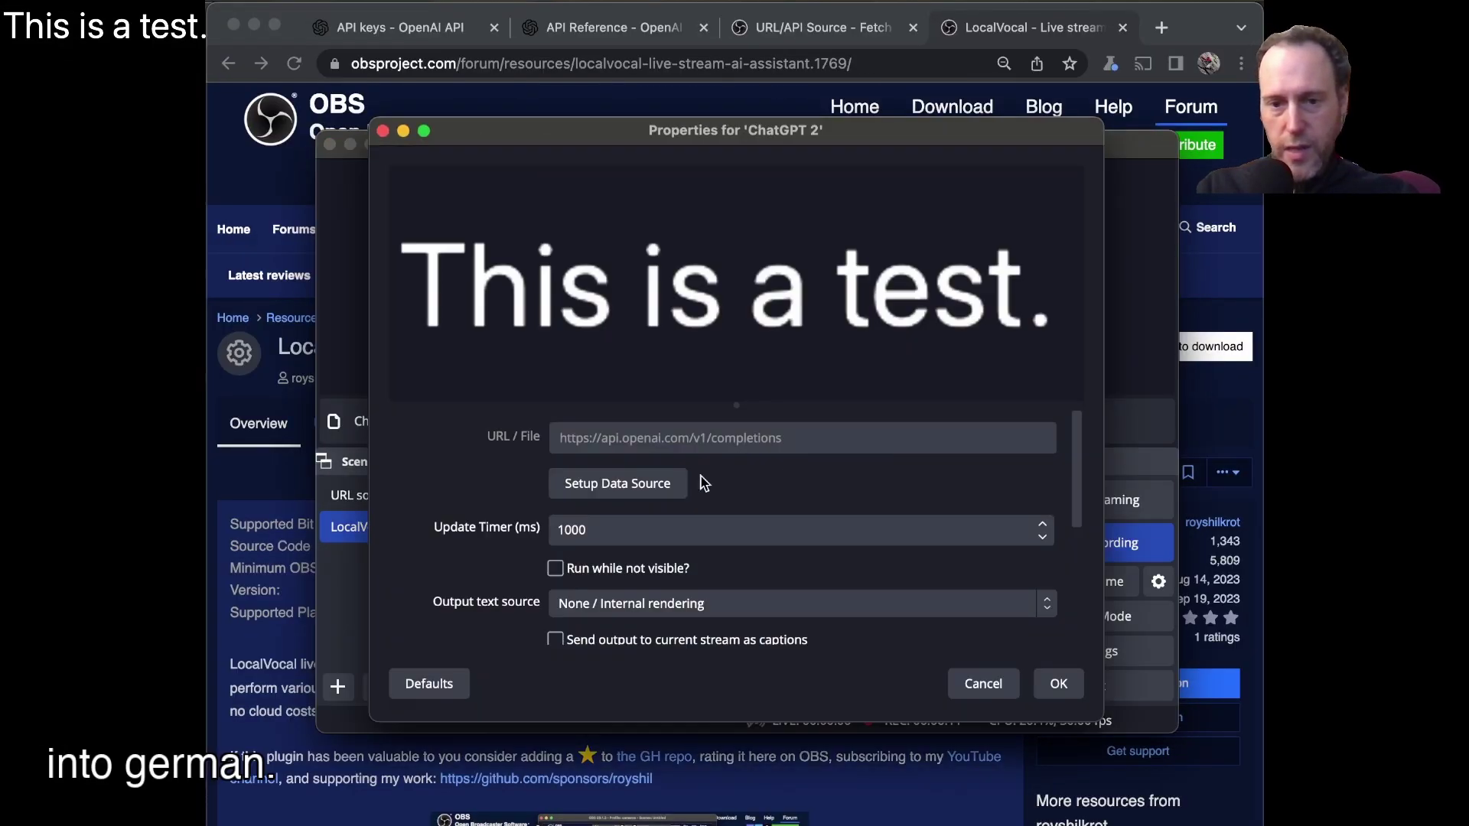
click(631, 484)
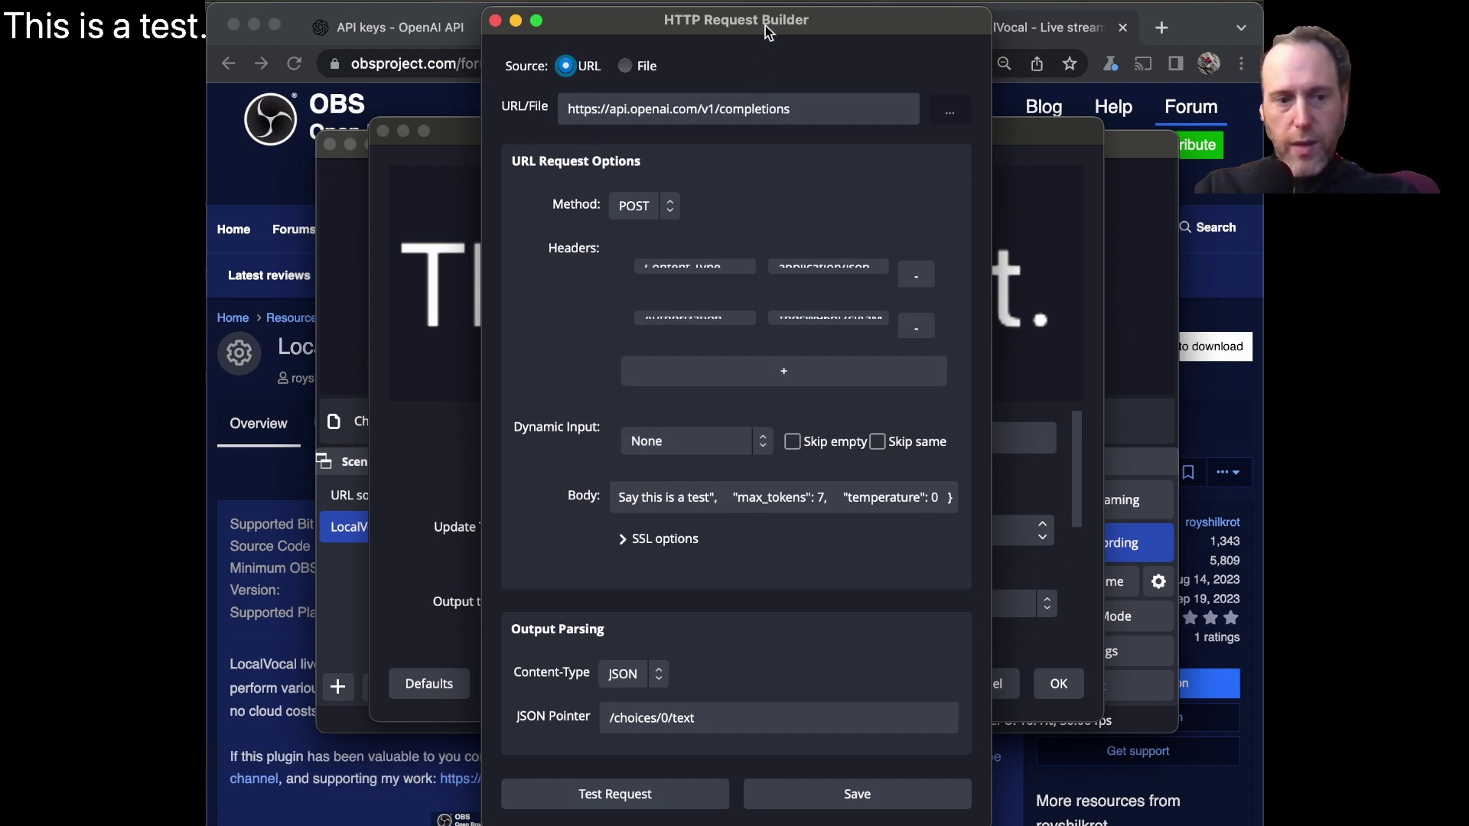
drag(765, 25, 766, 16)
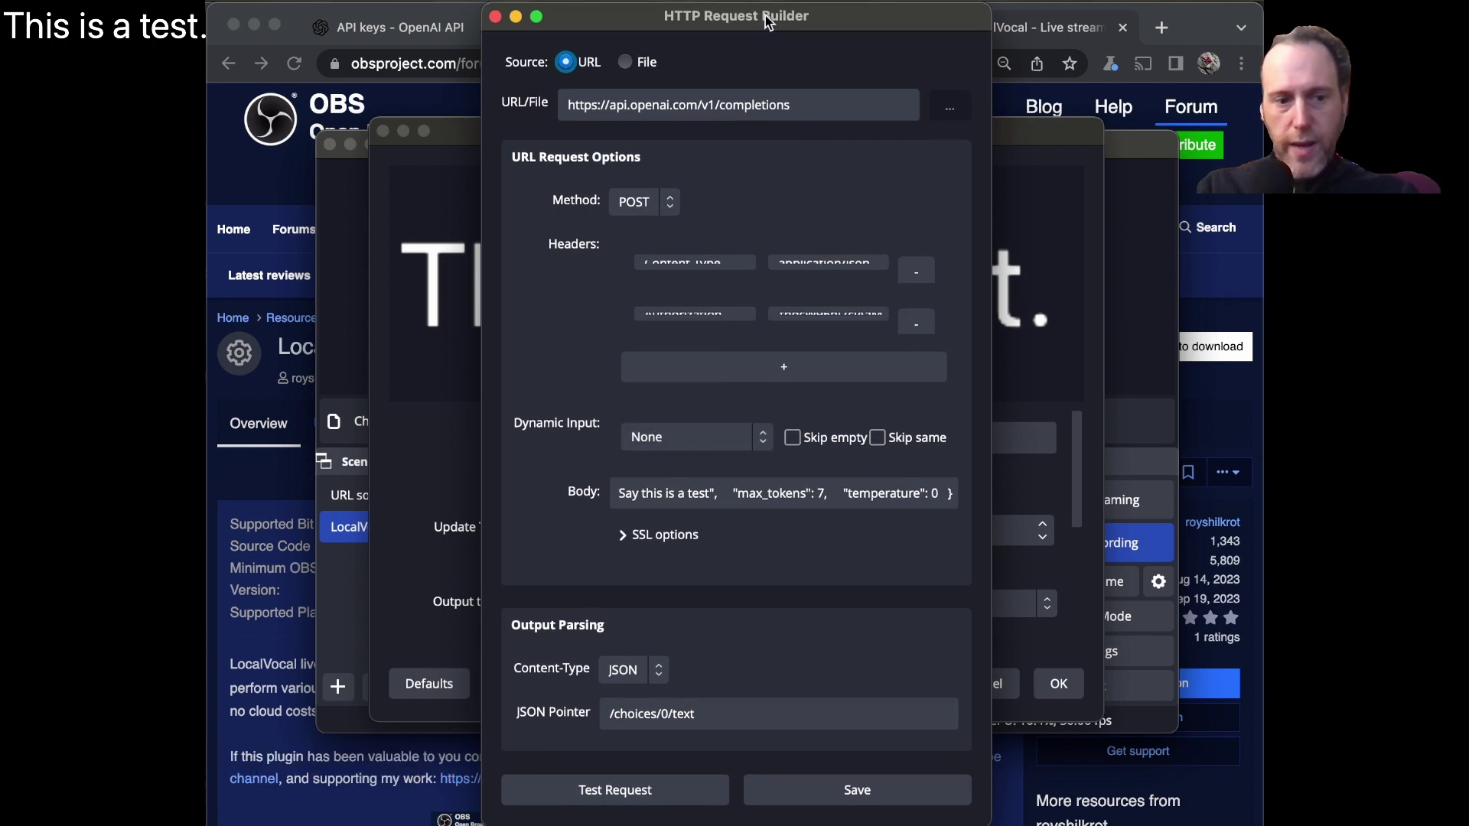
click(670, 429)
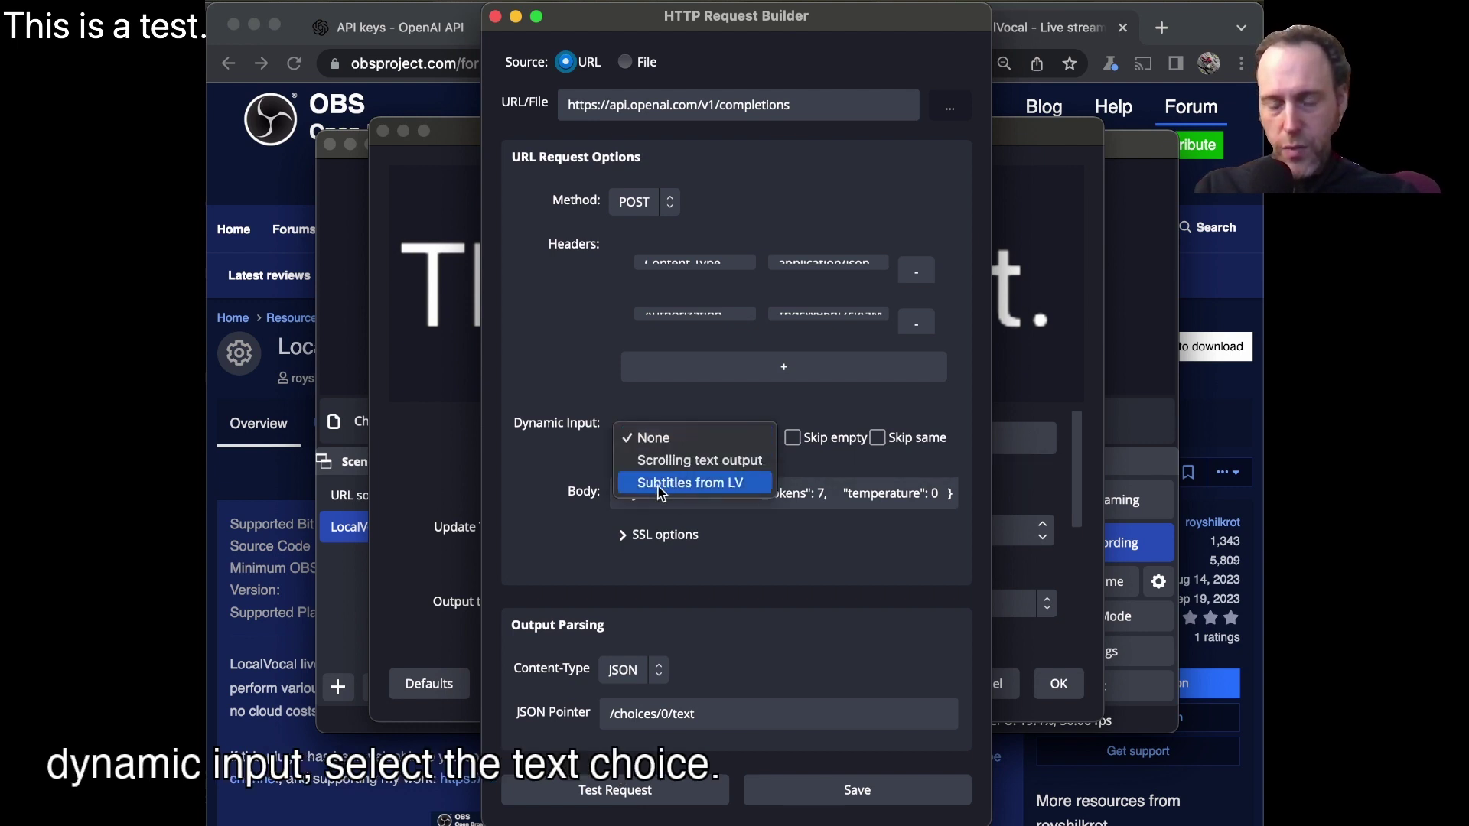
click(689, 484)
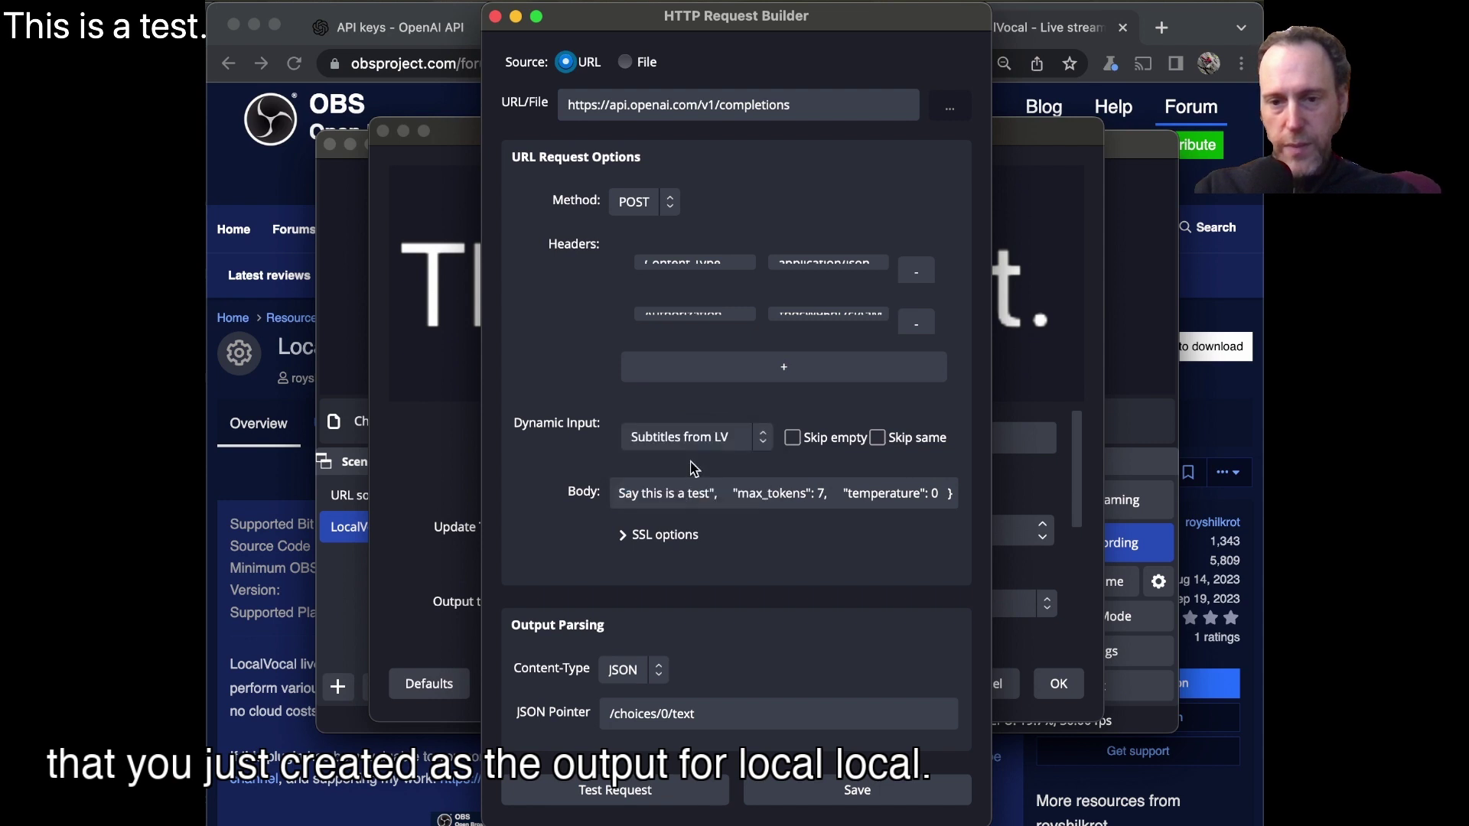
click(793, 438)
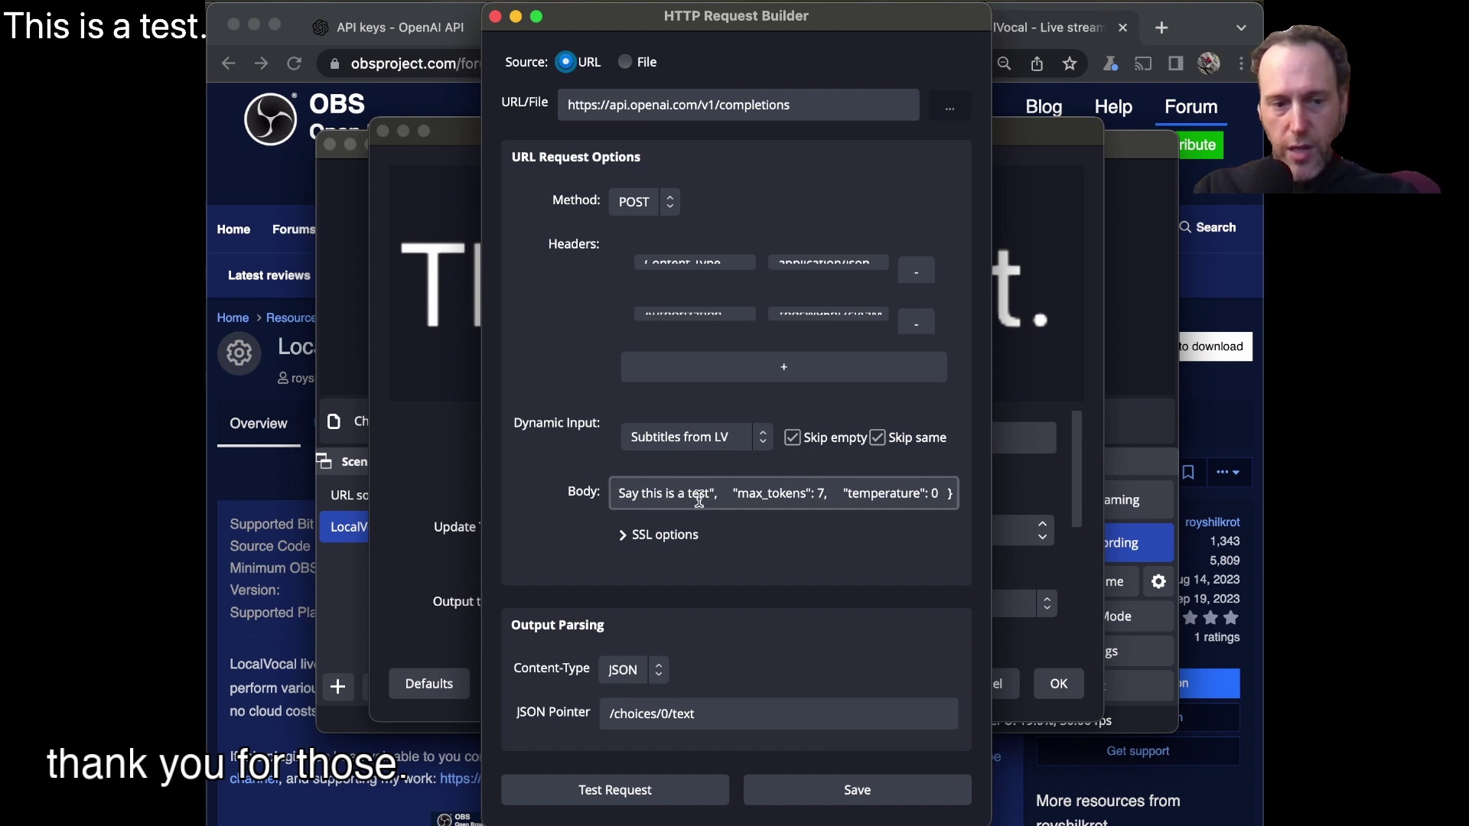
- Replace the body prompt with 'transalate this english text to German: {input}' and send a test request
drag(711, 499, 681, 495)
key(BackSpace)
key(BackSpace)
text(t":)
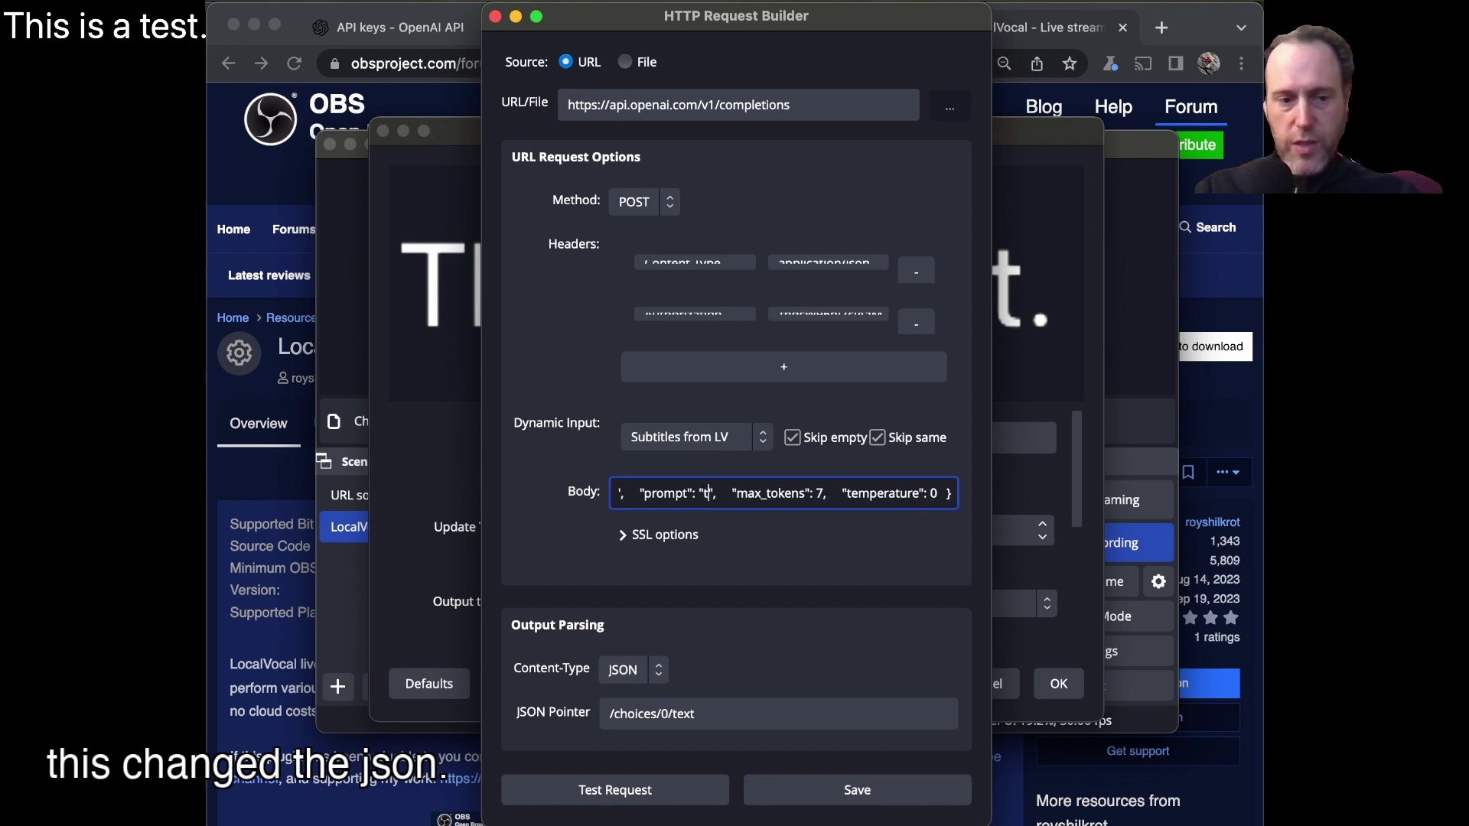
text(ransa)
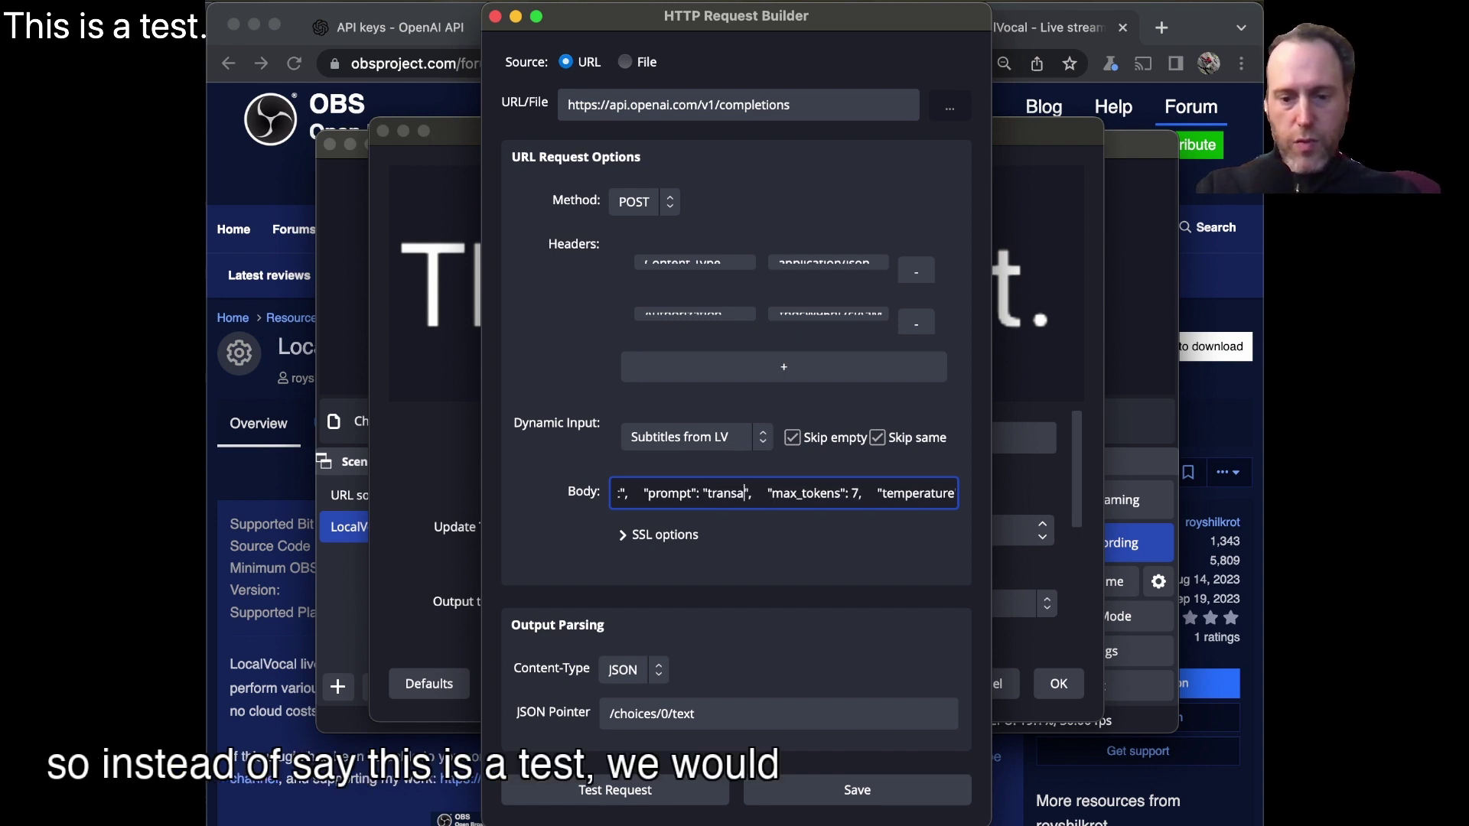
text(late t)
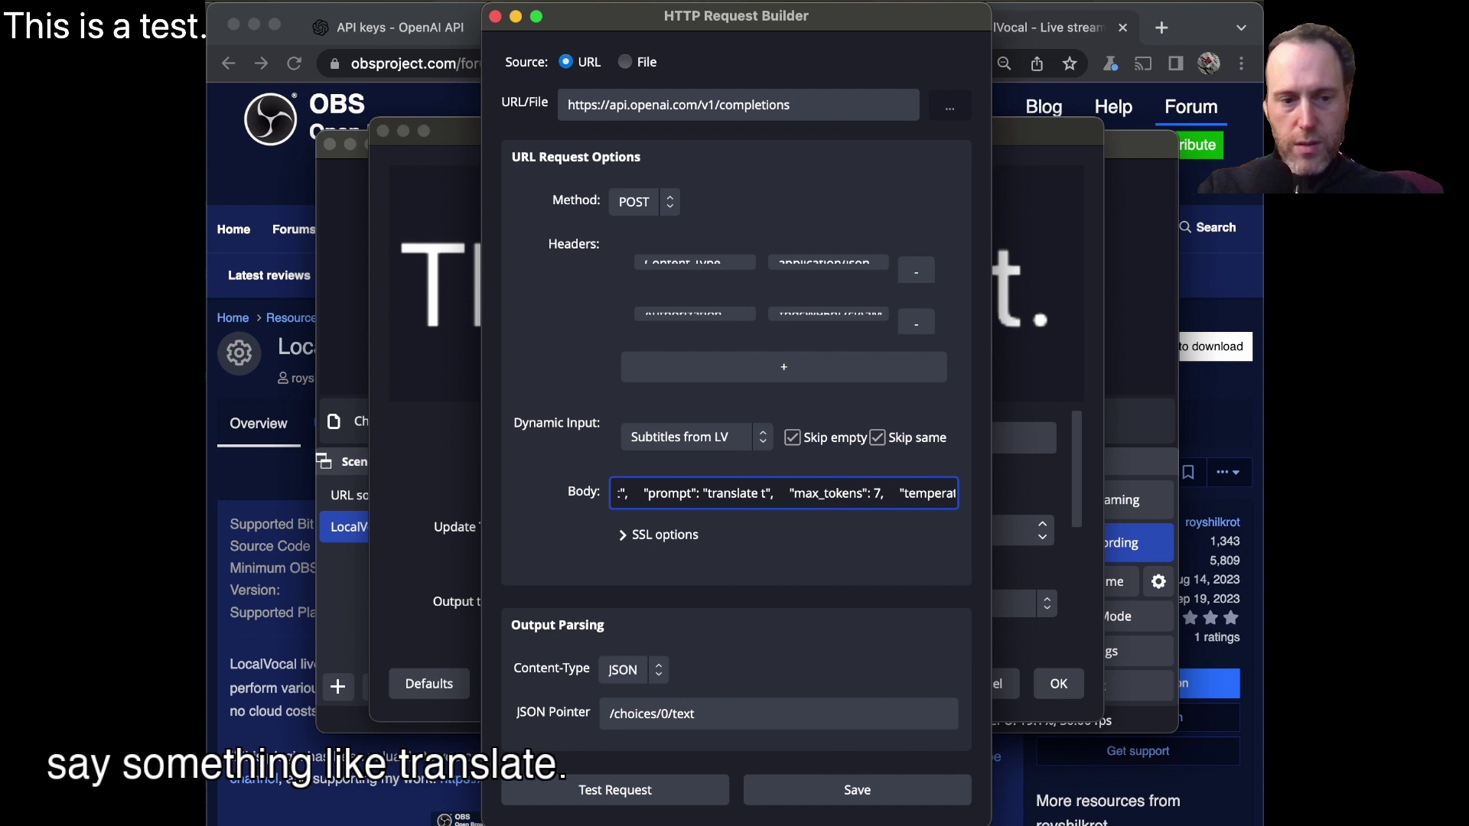
text(his english)
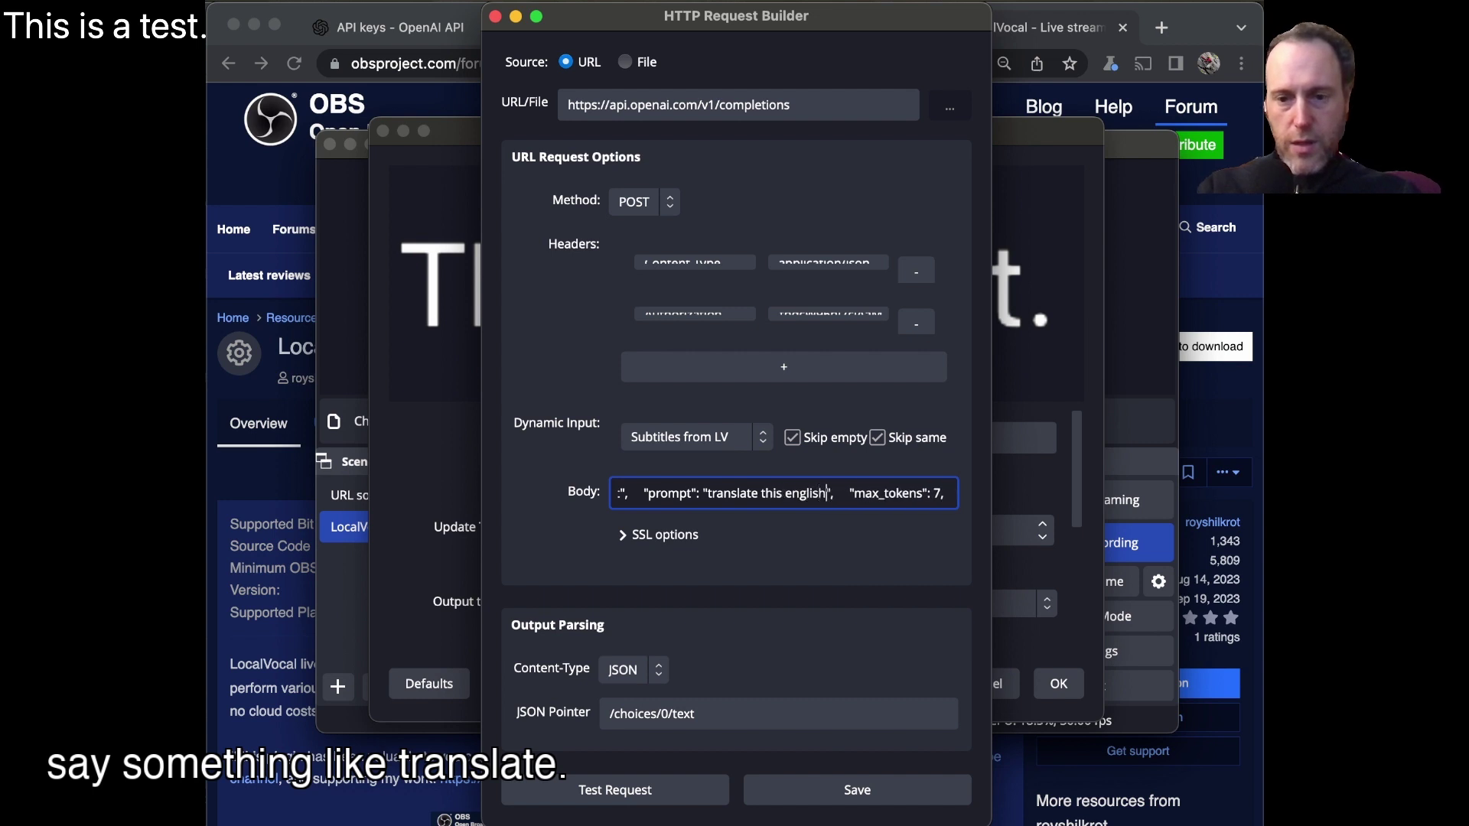
text( text to )
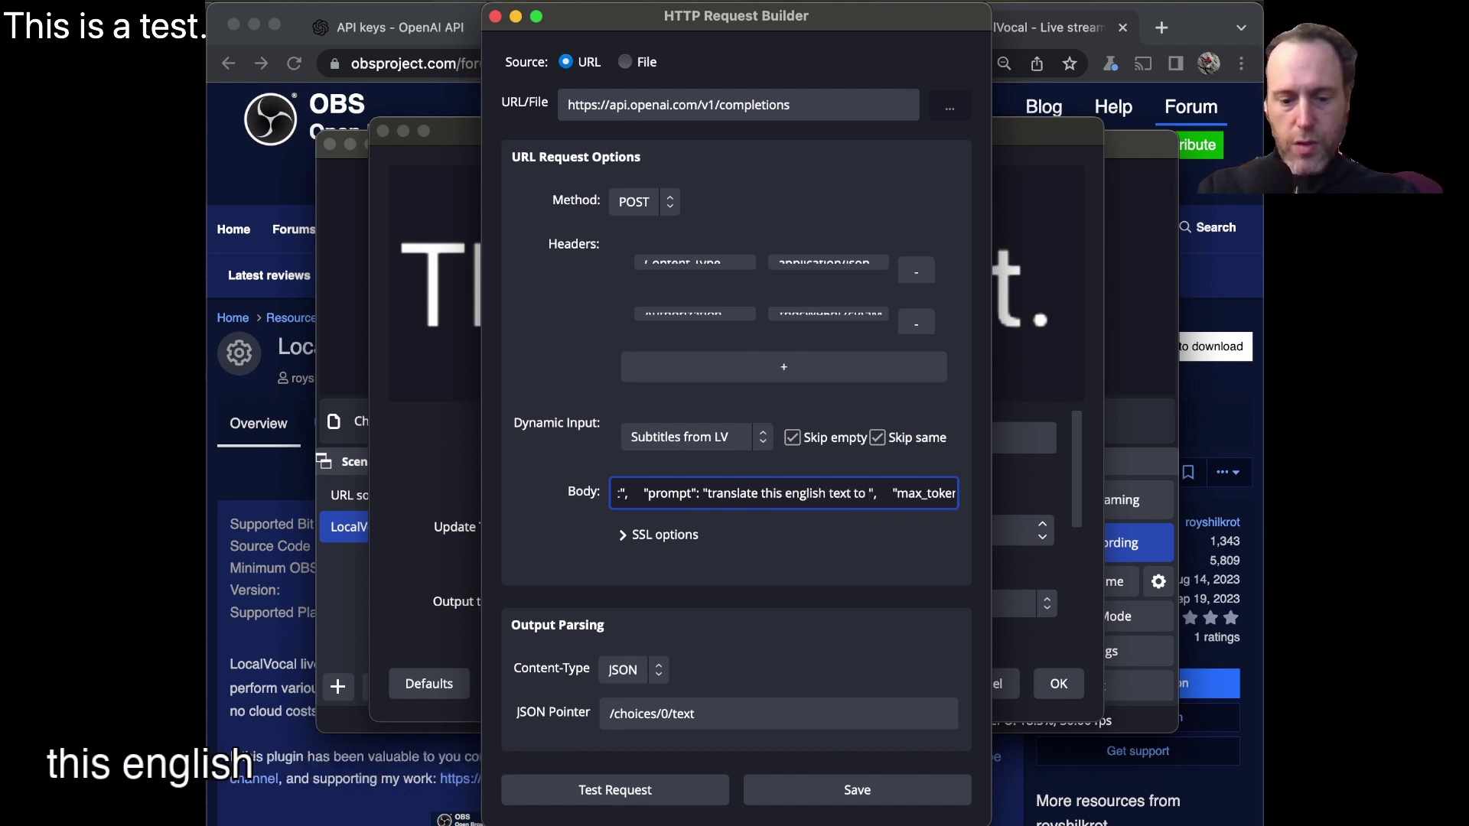
text(German)
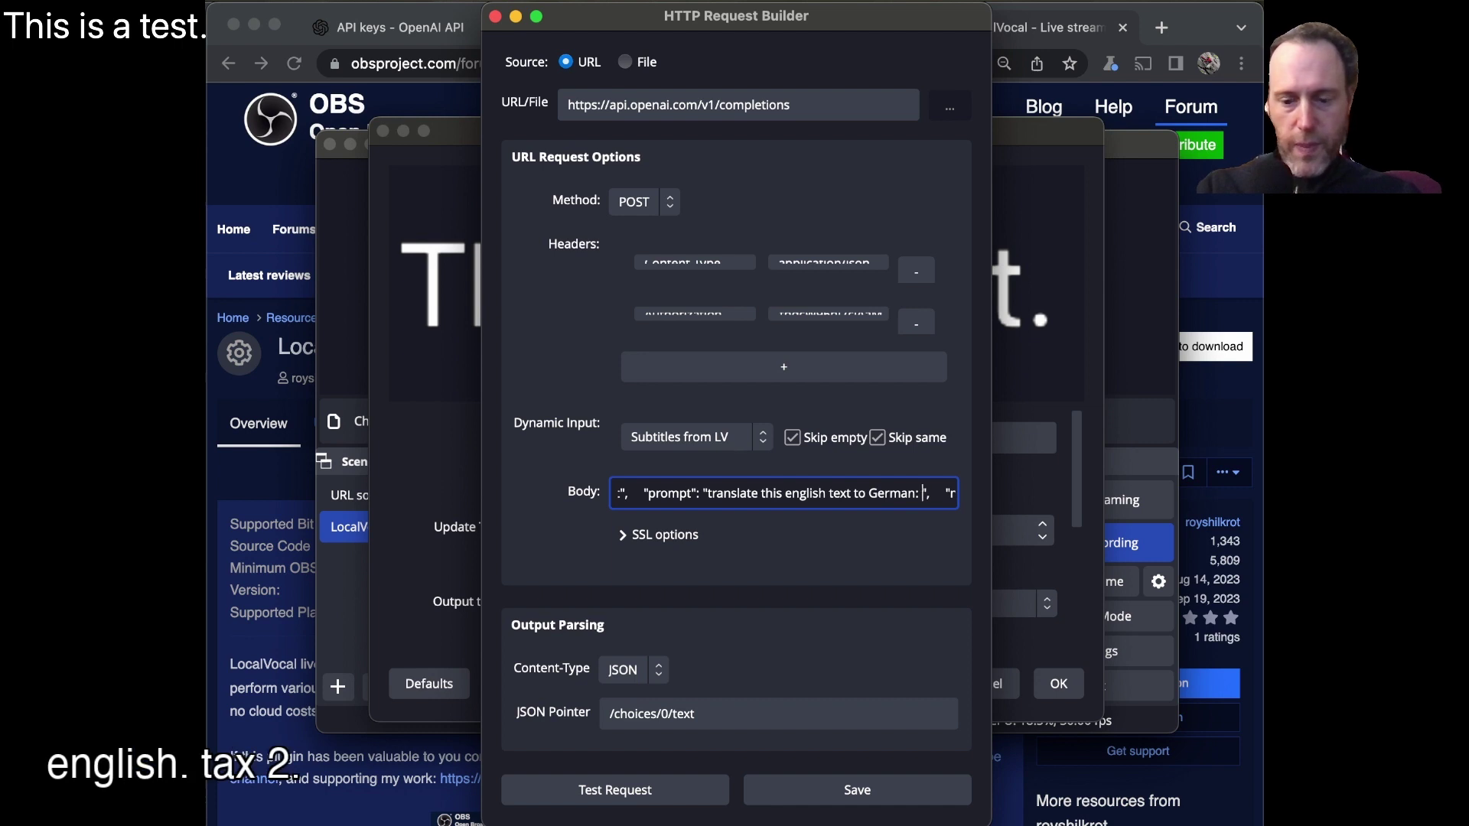
text(: {input})
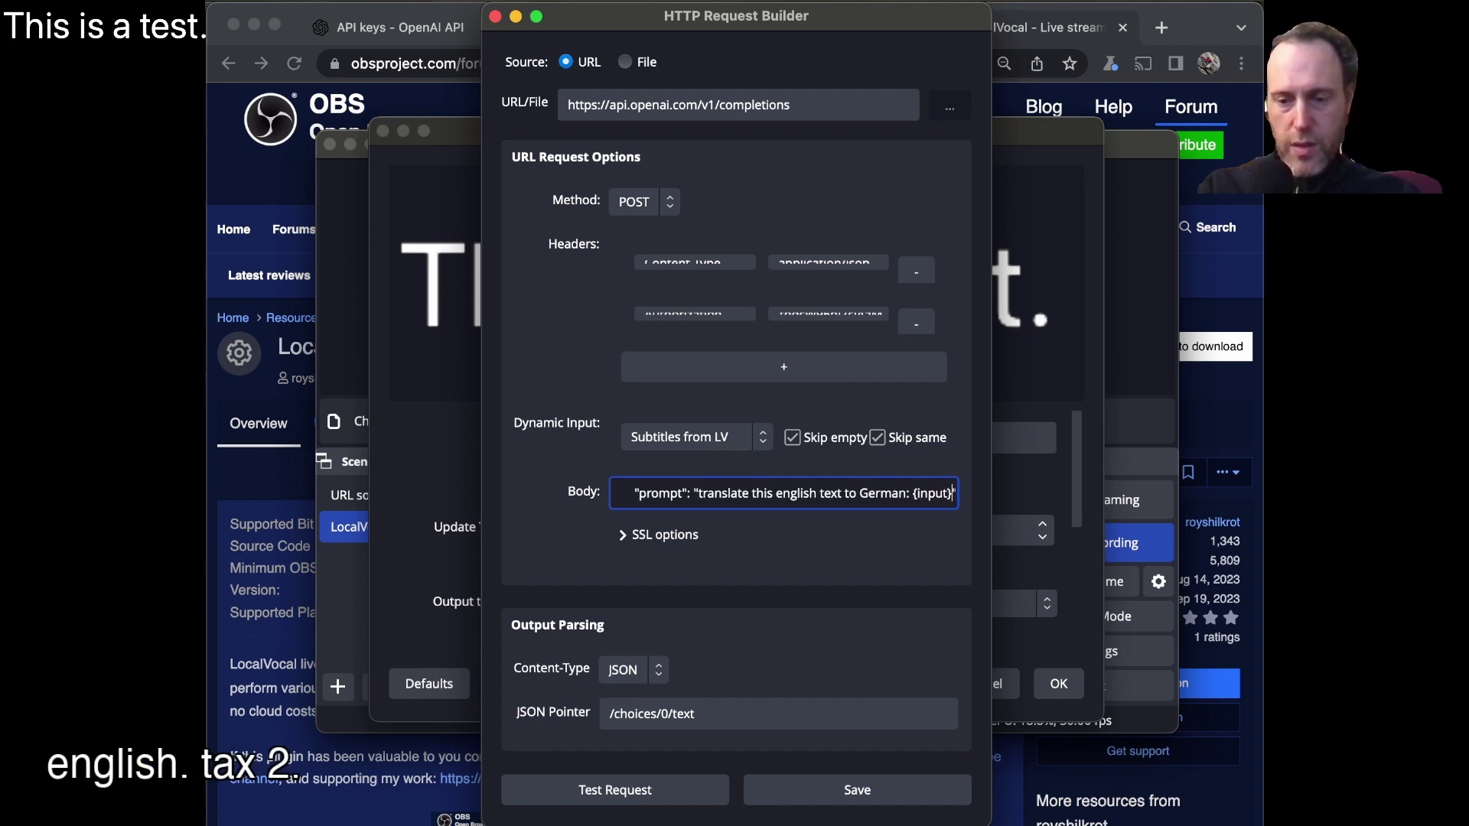
key(Right)
key(Right)
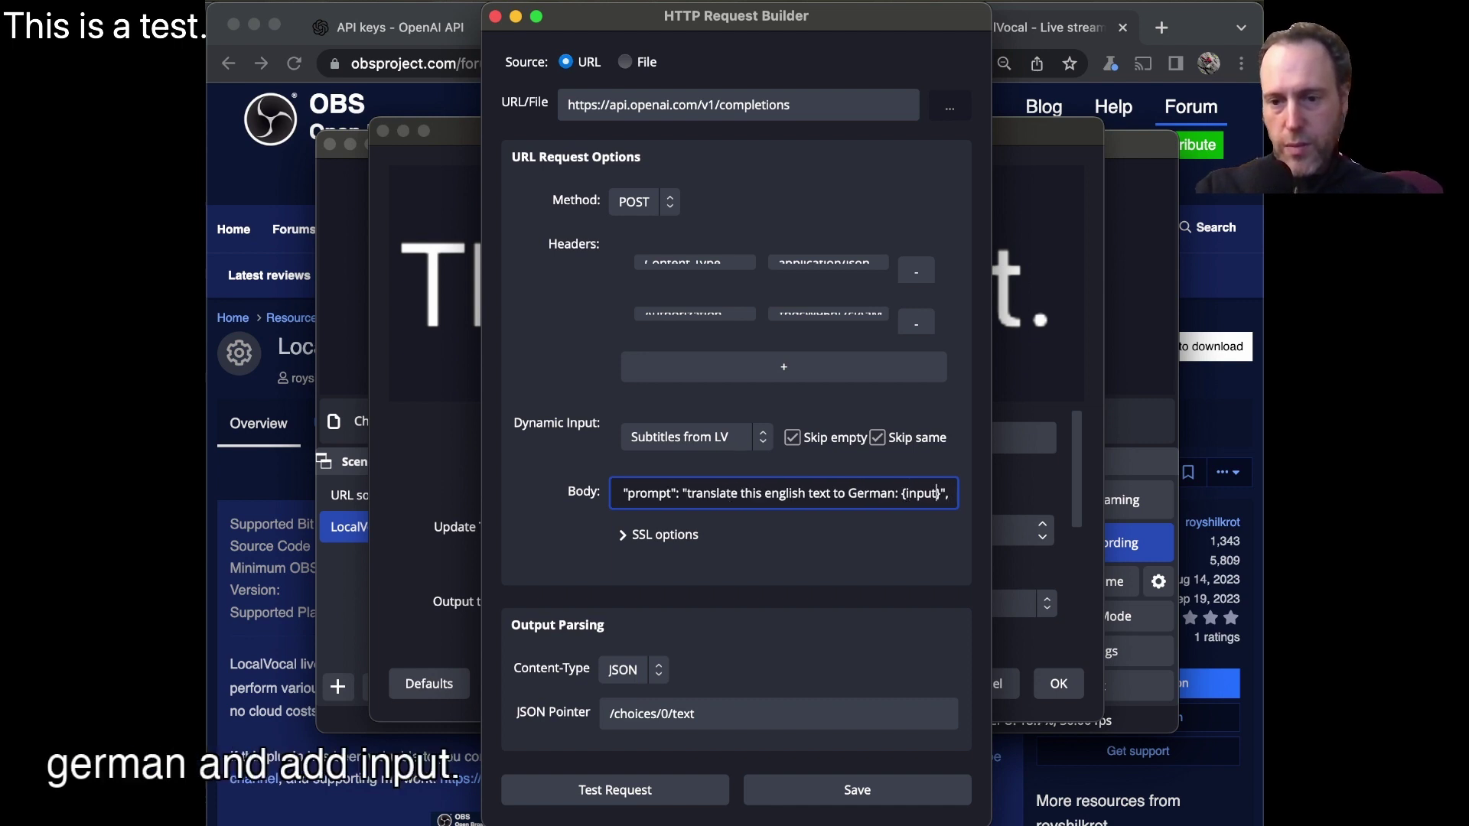
key(shift+Right)
key(shift+Right)
key(shift+Right)
key(shift+Right)
key(shift+Right)
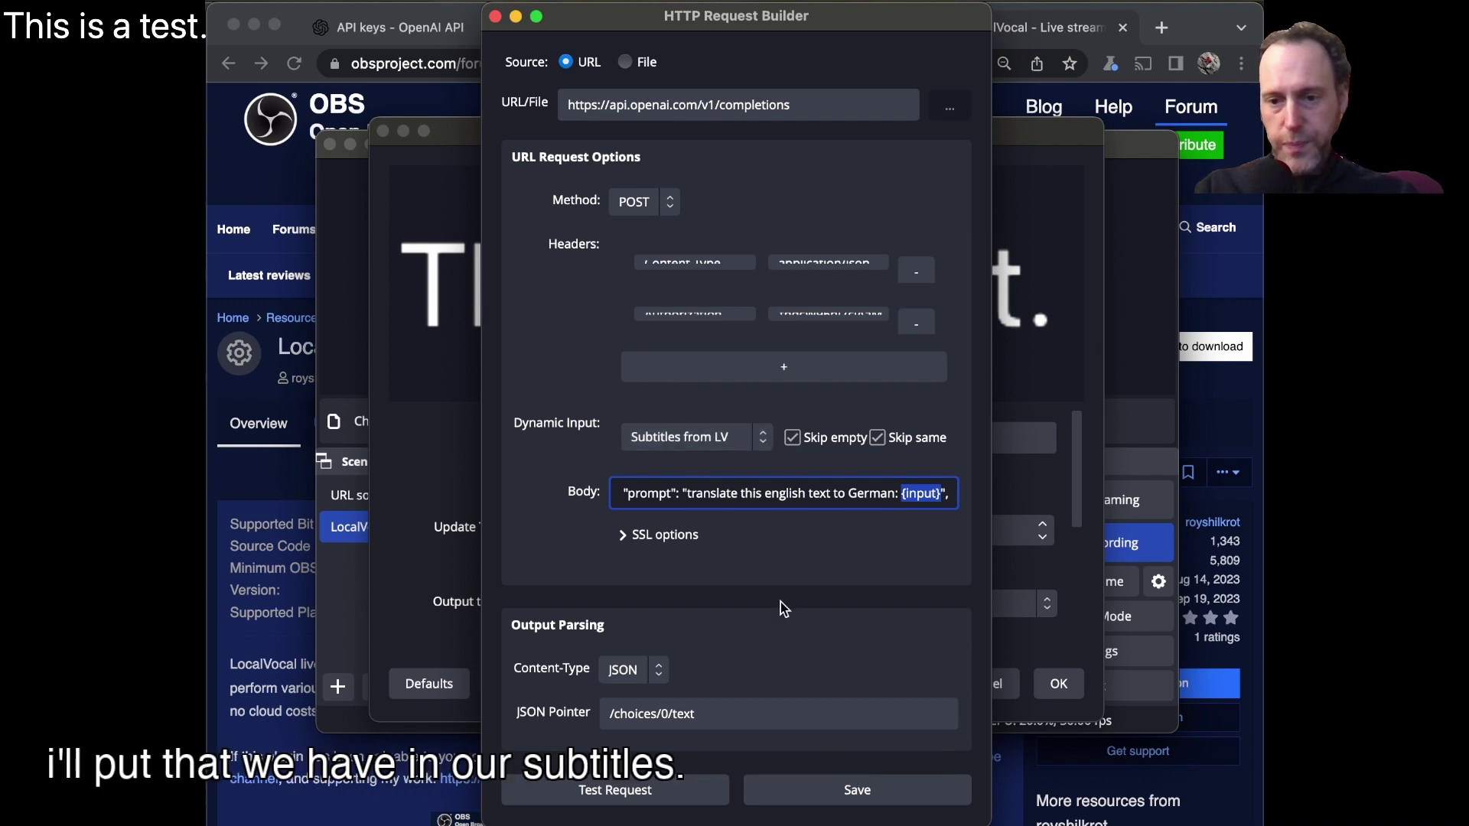
click(788, 494)
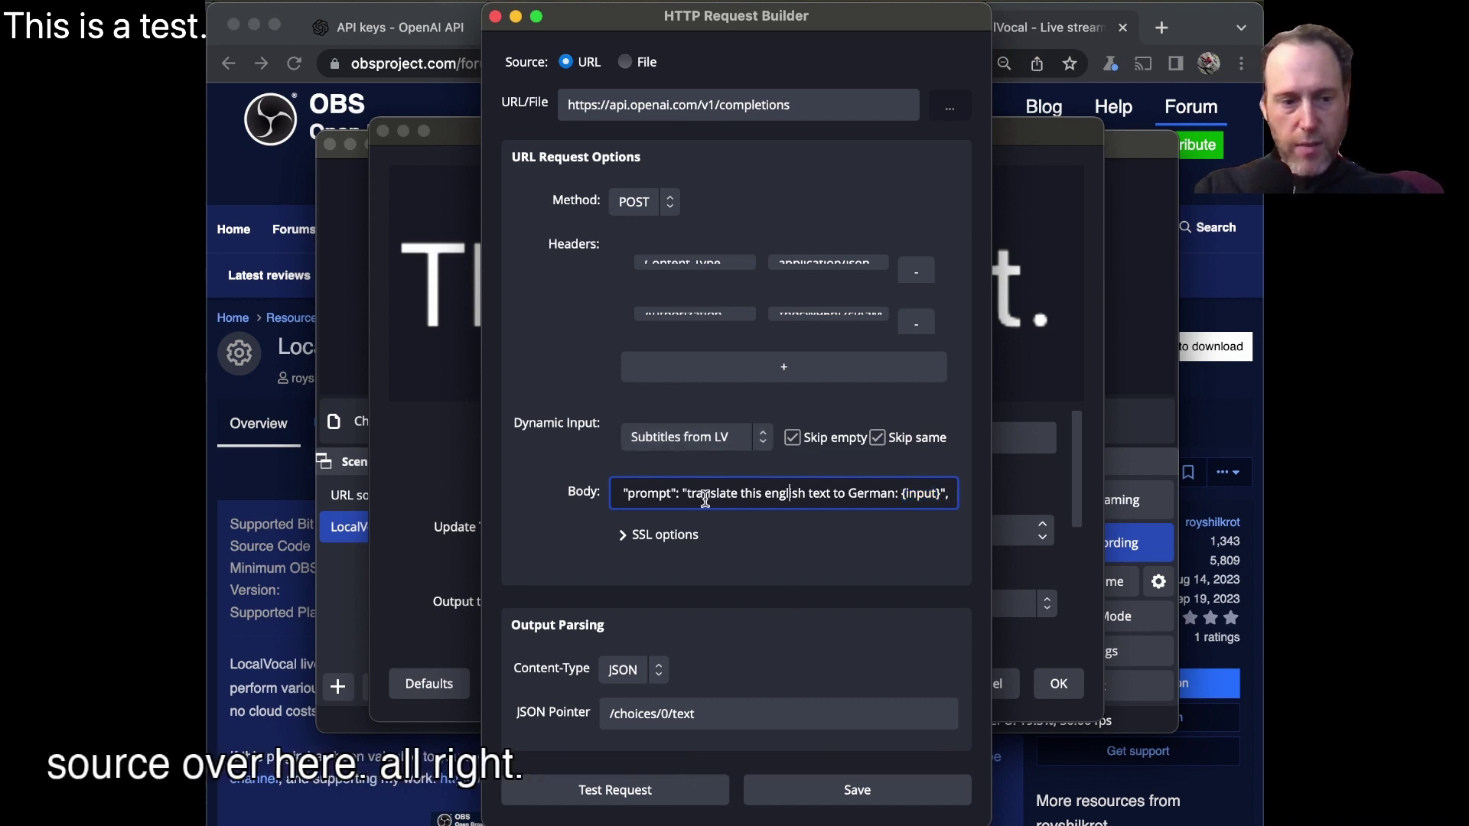
click(621, 798)
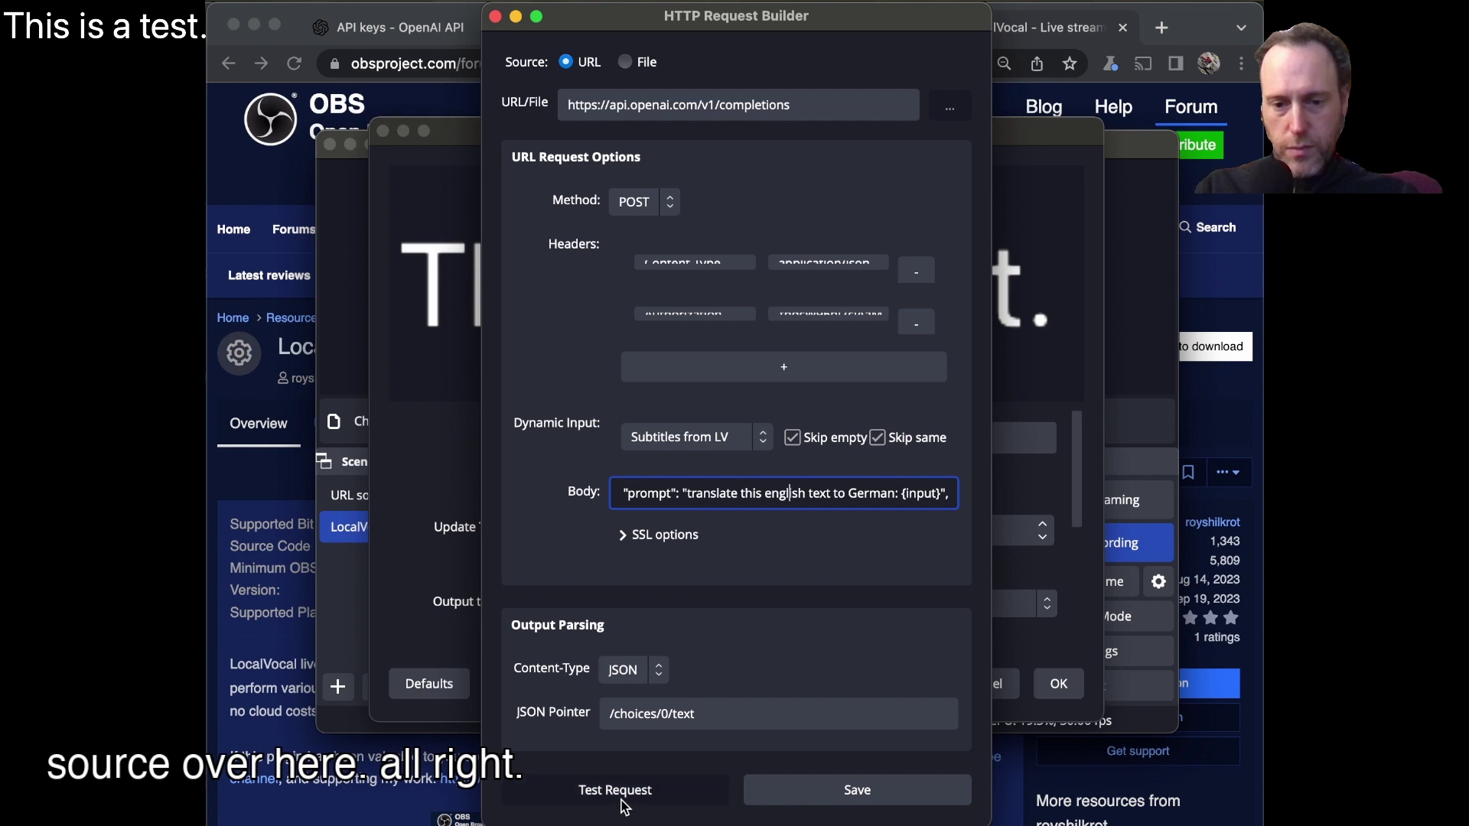
- Review the request body, response JSON and parsed output 'Quelle hier drüben', then close the Response window
scroll(591, 191, down, 1)
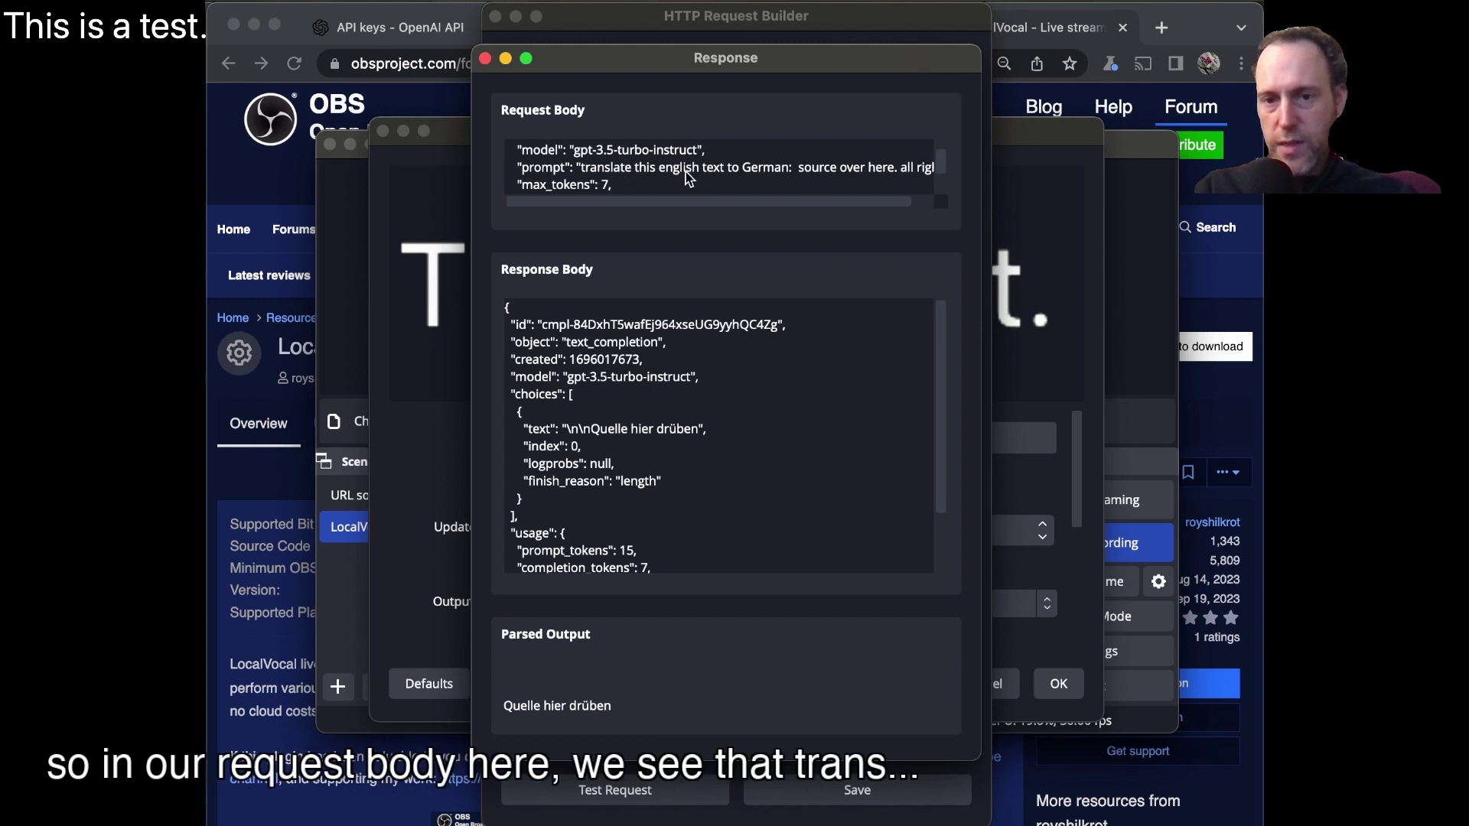
drag(823, 200, 846, 200)
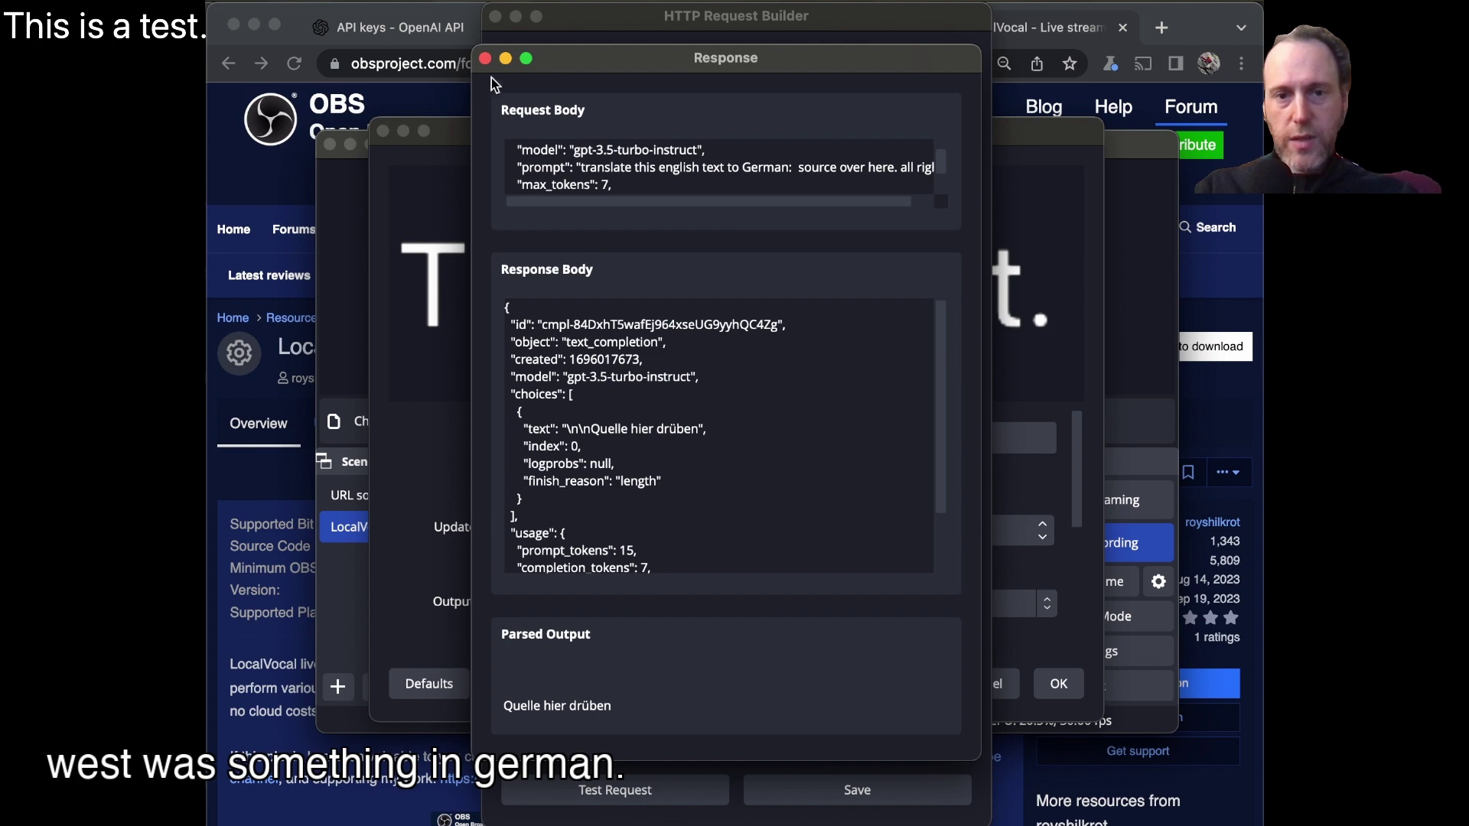
click(485, 59)
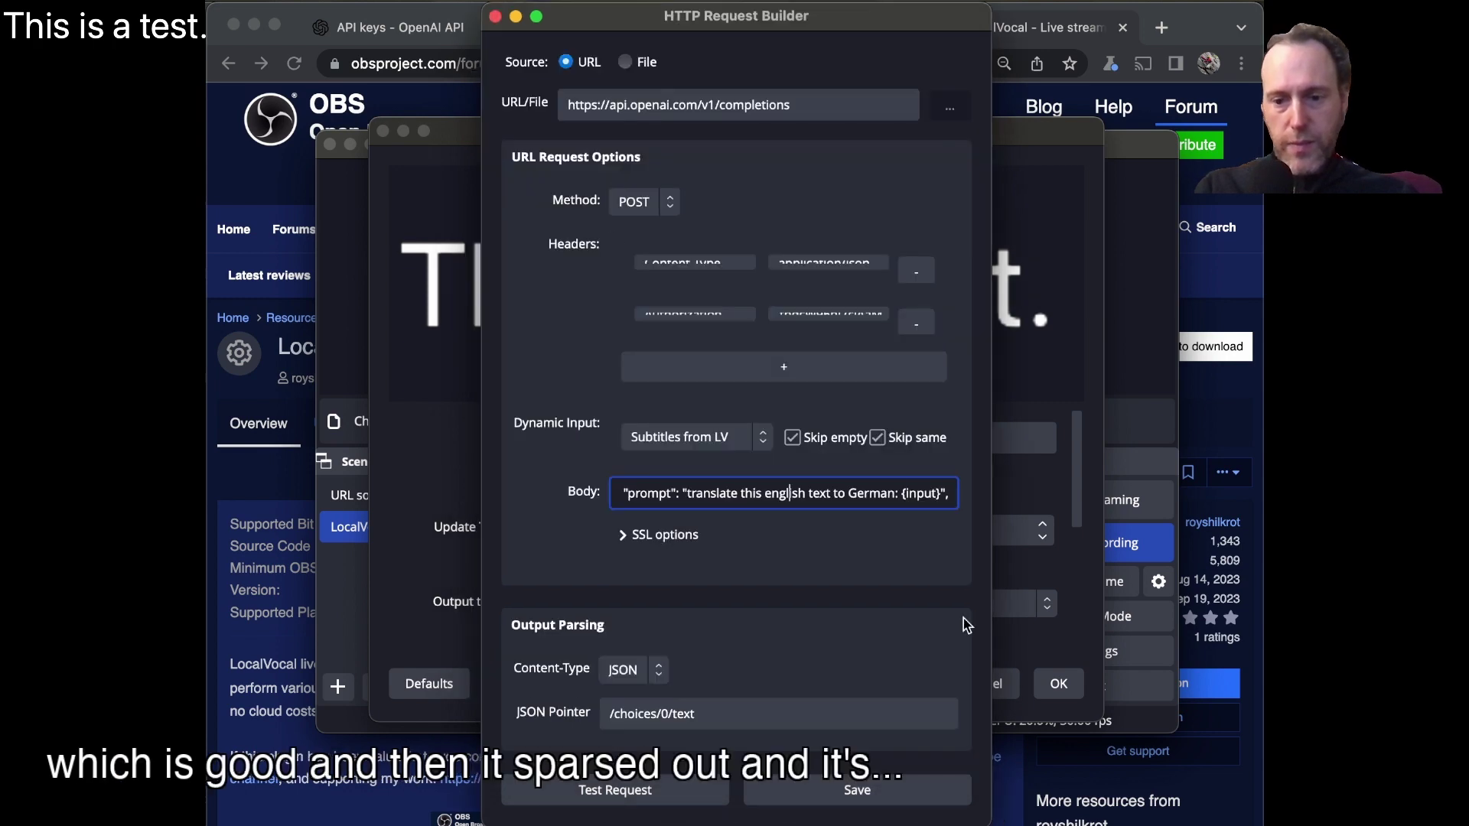
- Save the German request changes and keep the output text source on None / Internal rendering
click(808, 792)
click(589, 423)
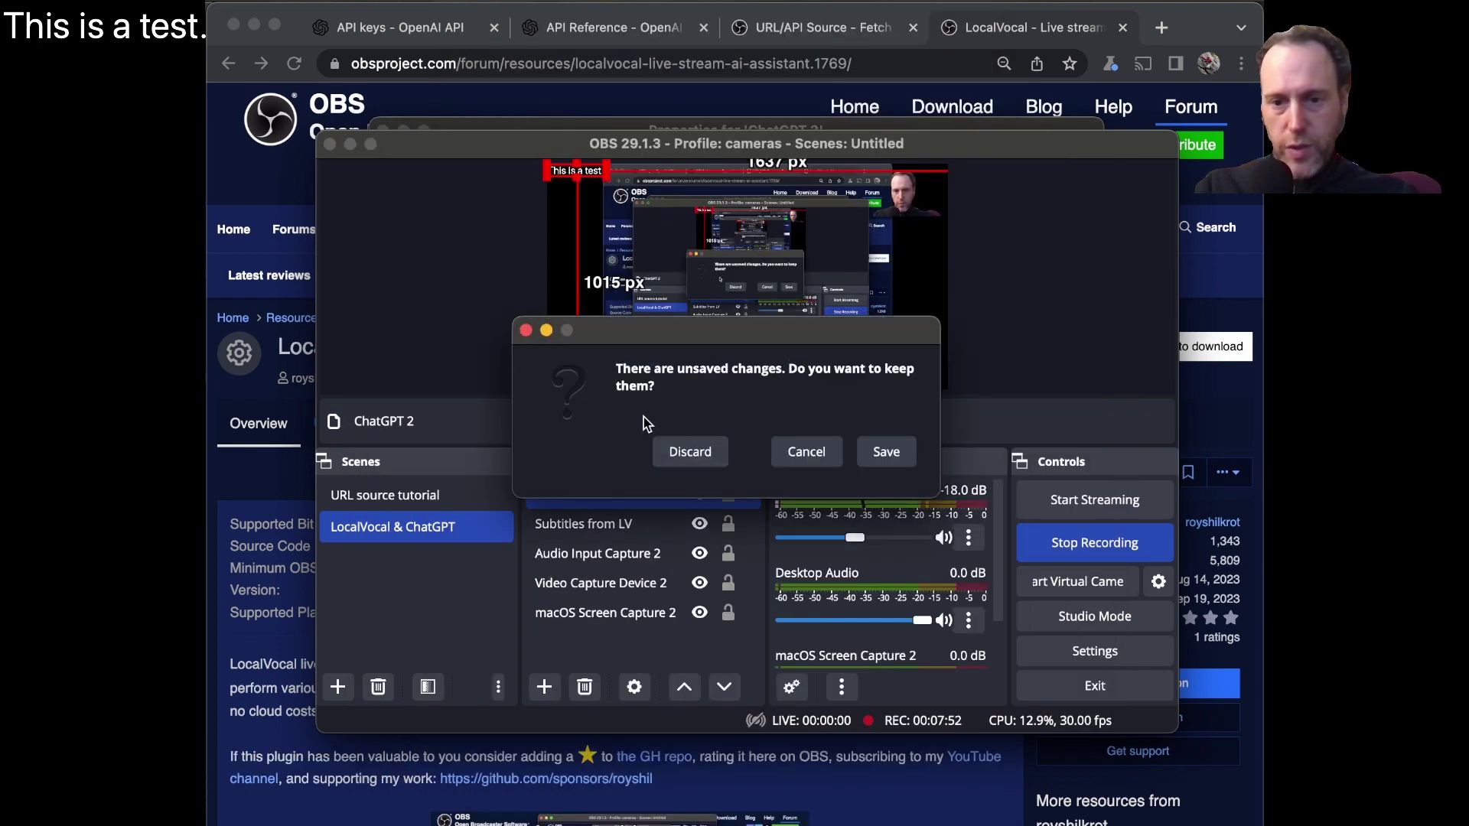
click(887, 454)
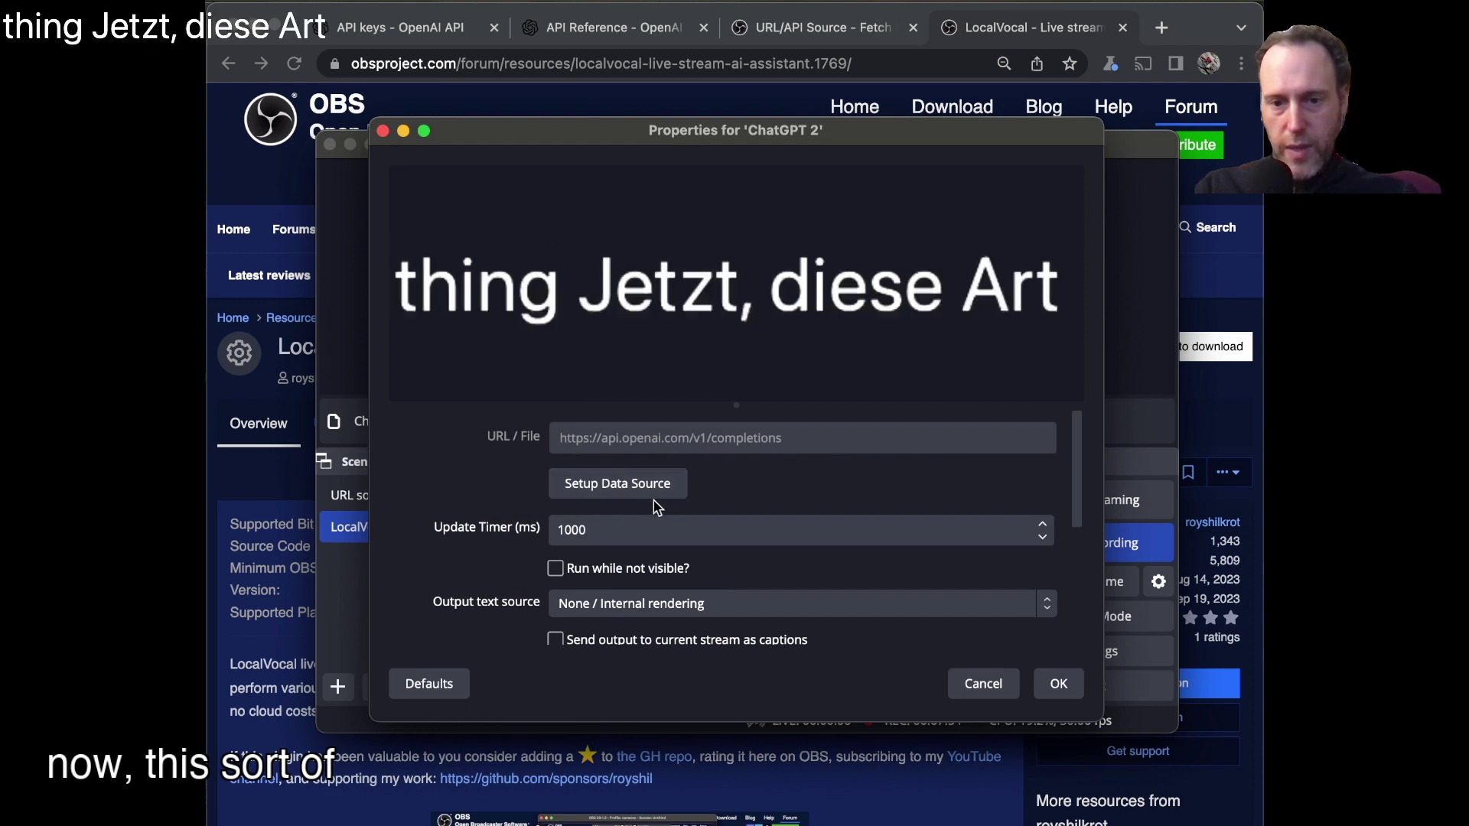
scroll(612, 578, down, 3)
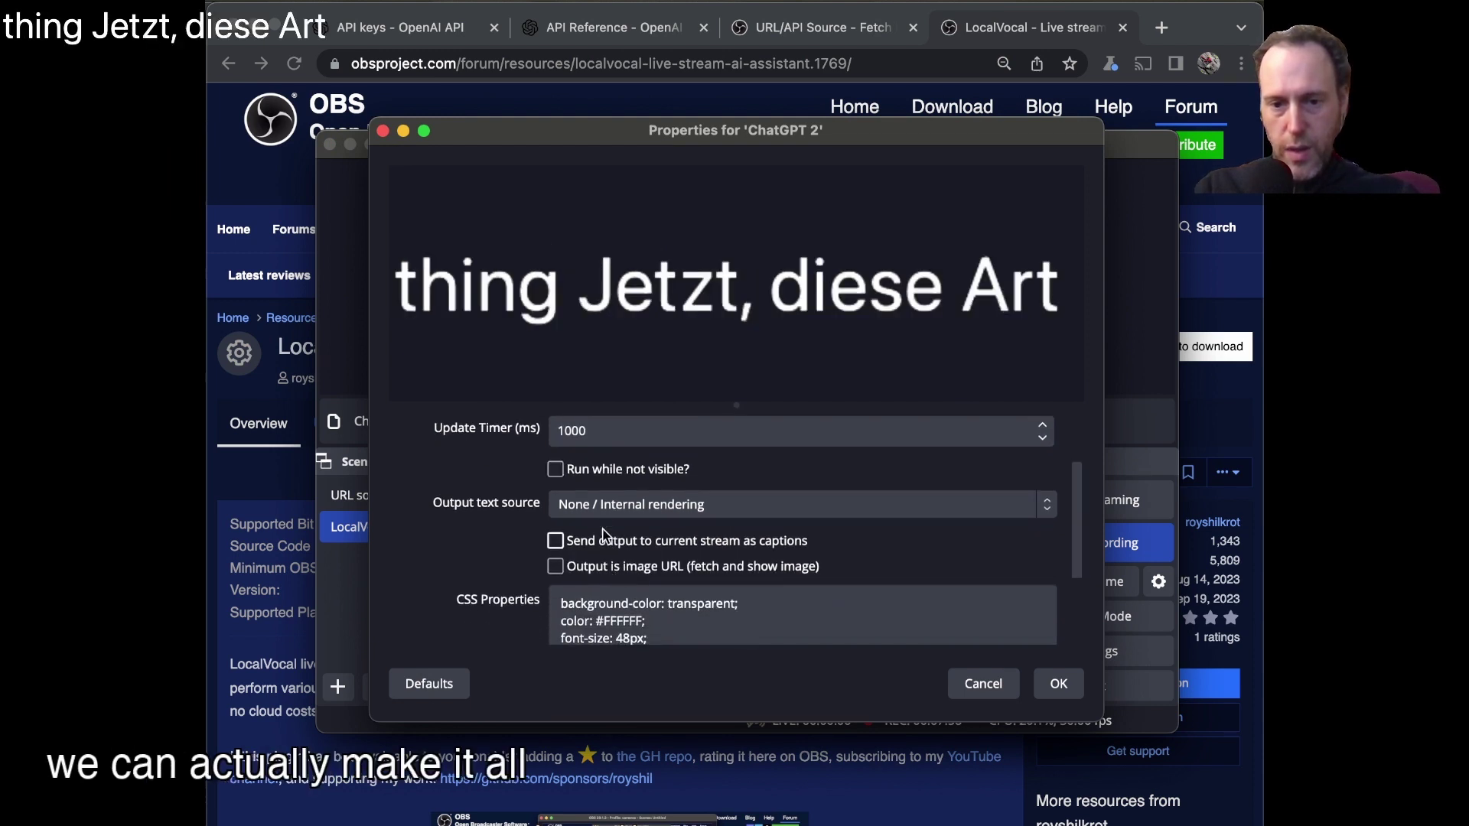
click(607, 501)
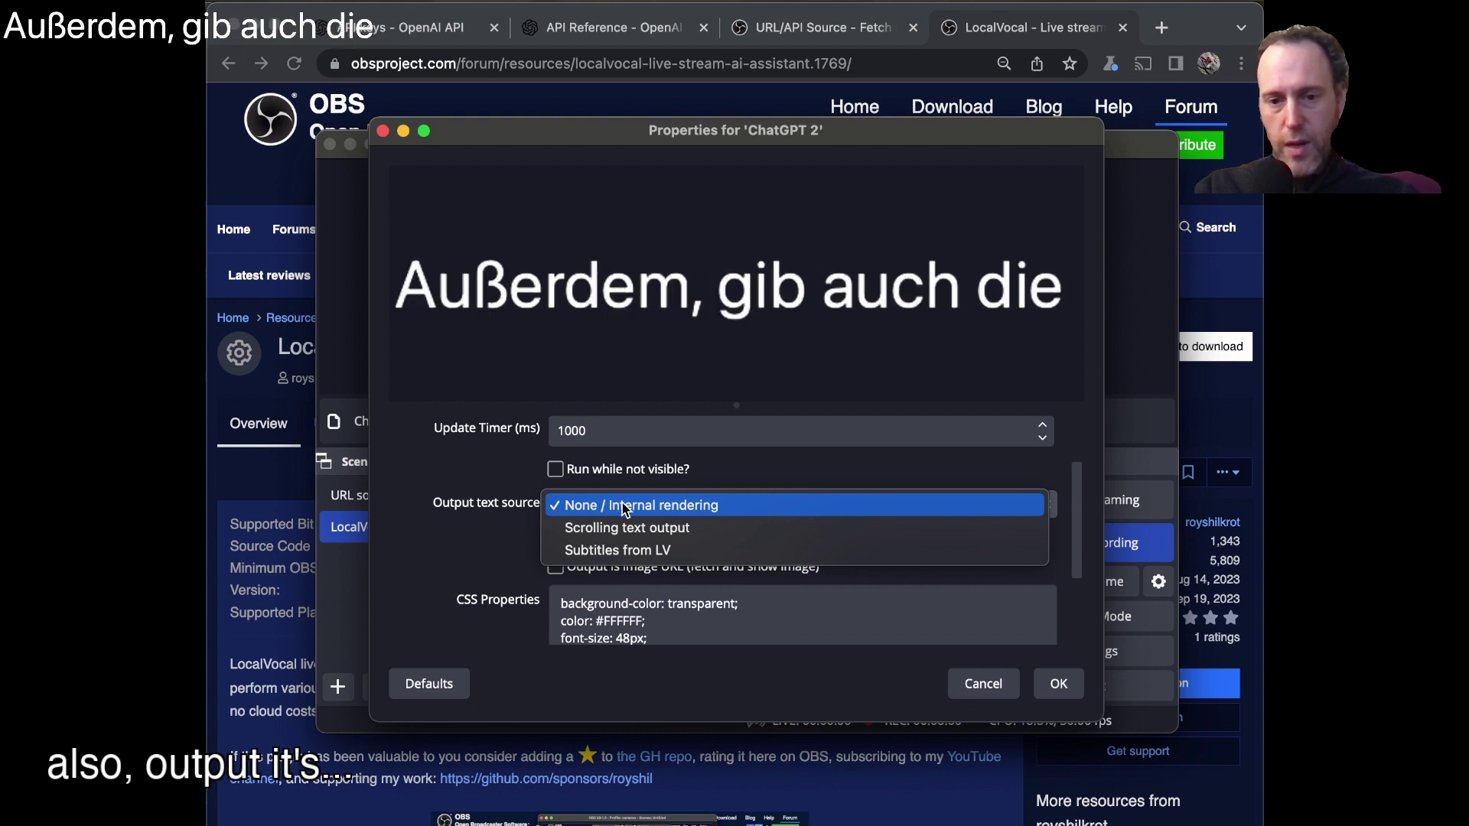
click(509, 516)
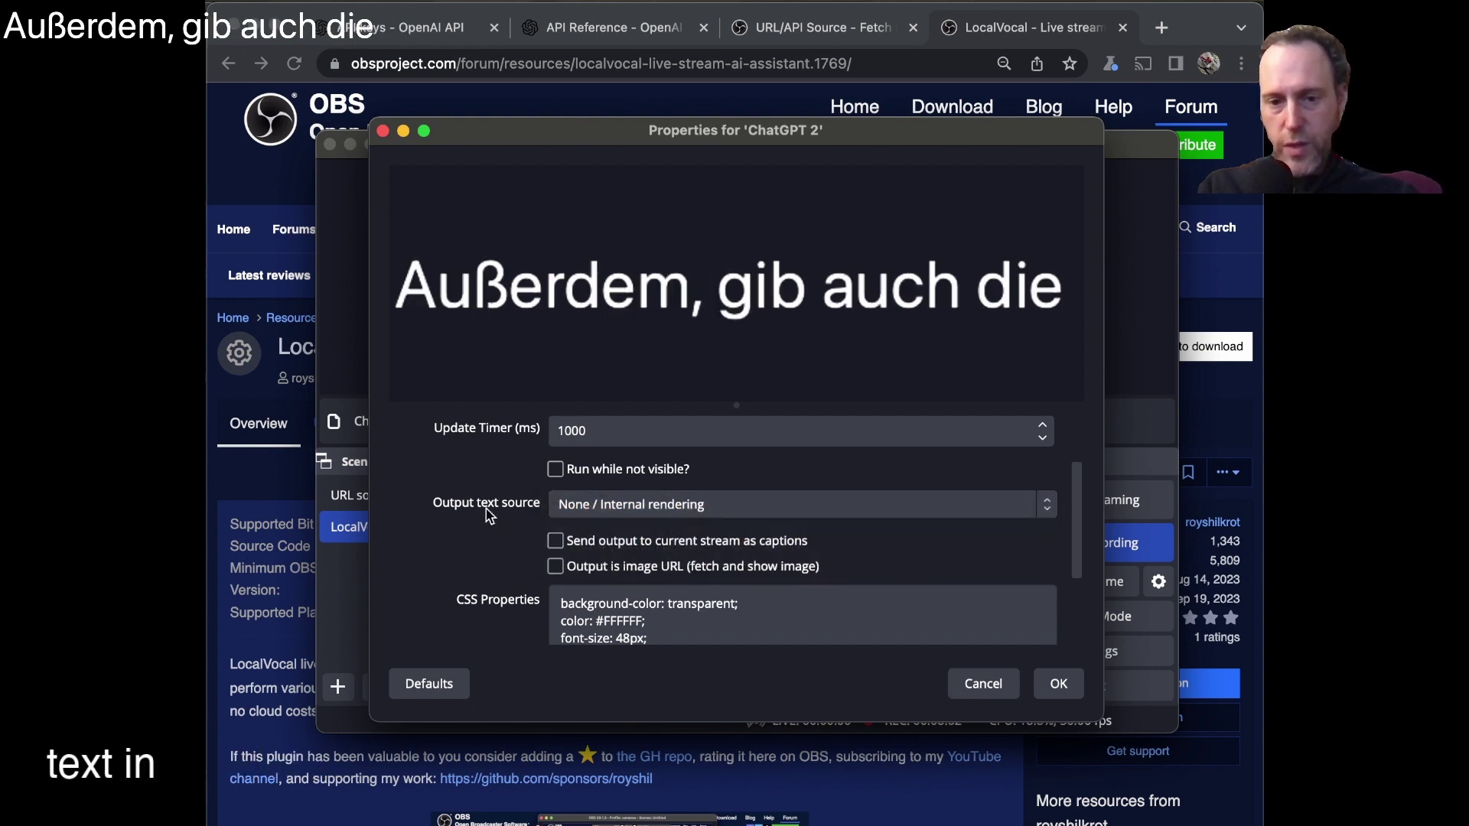
- Close the ChatGPT 2 properties and drag the translated caption down near the canvas bottom
click(1059, 684)
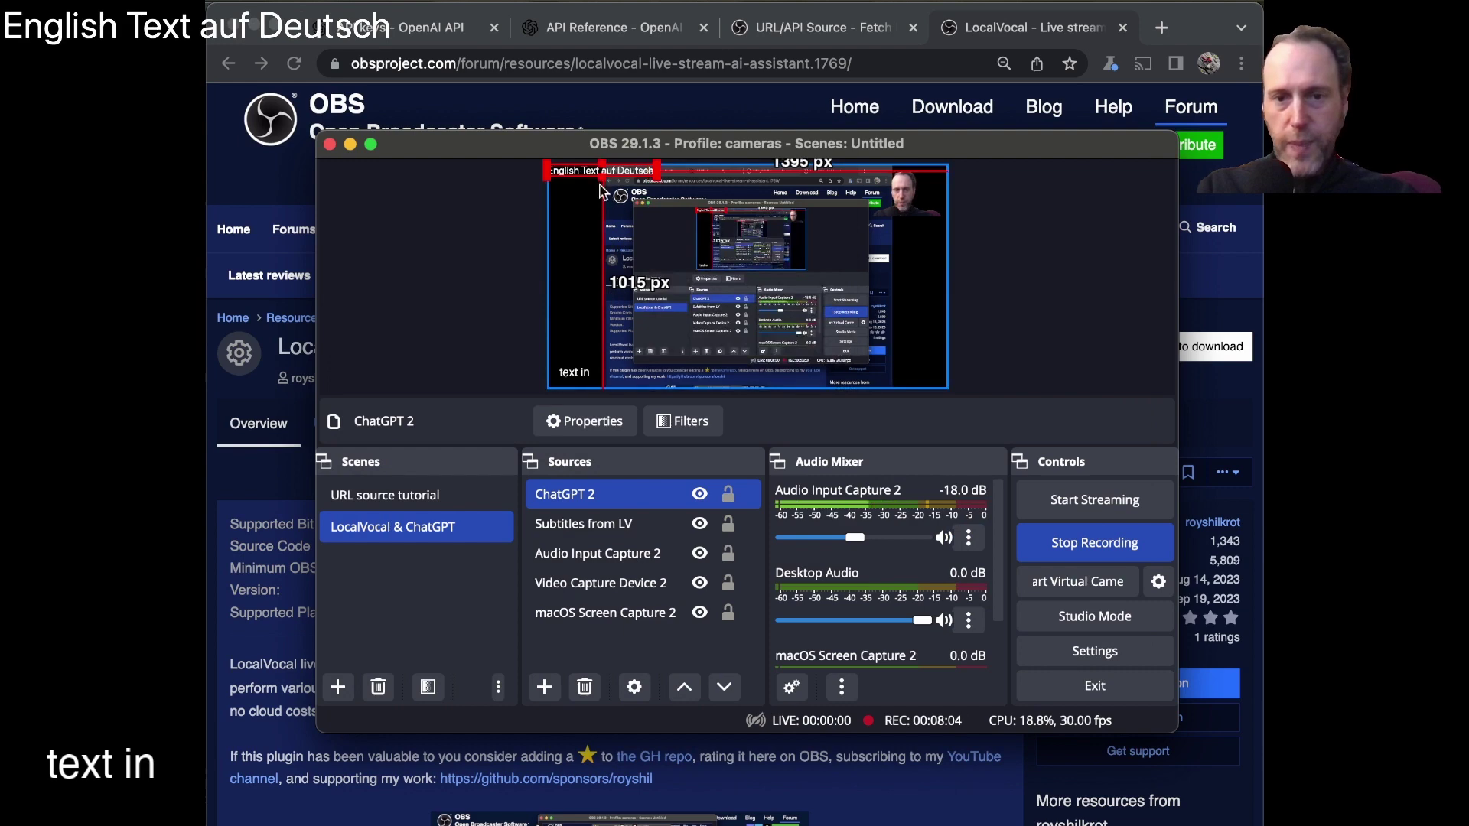
drag(587, 179, 598, 355)
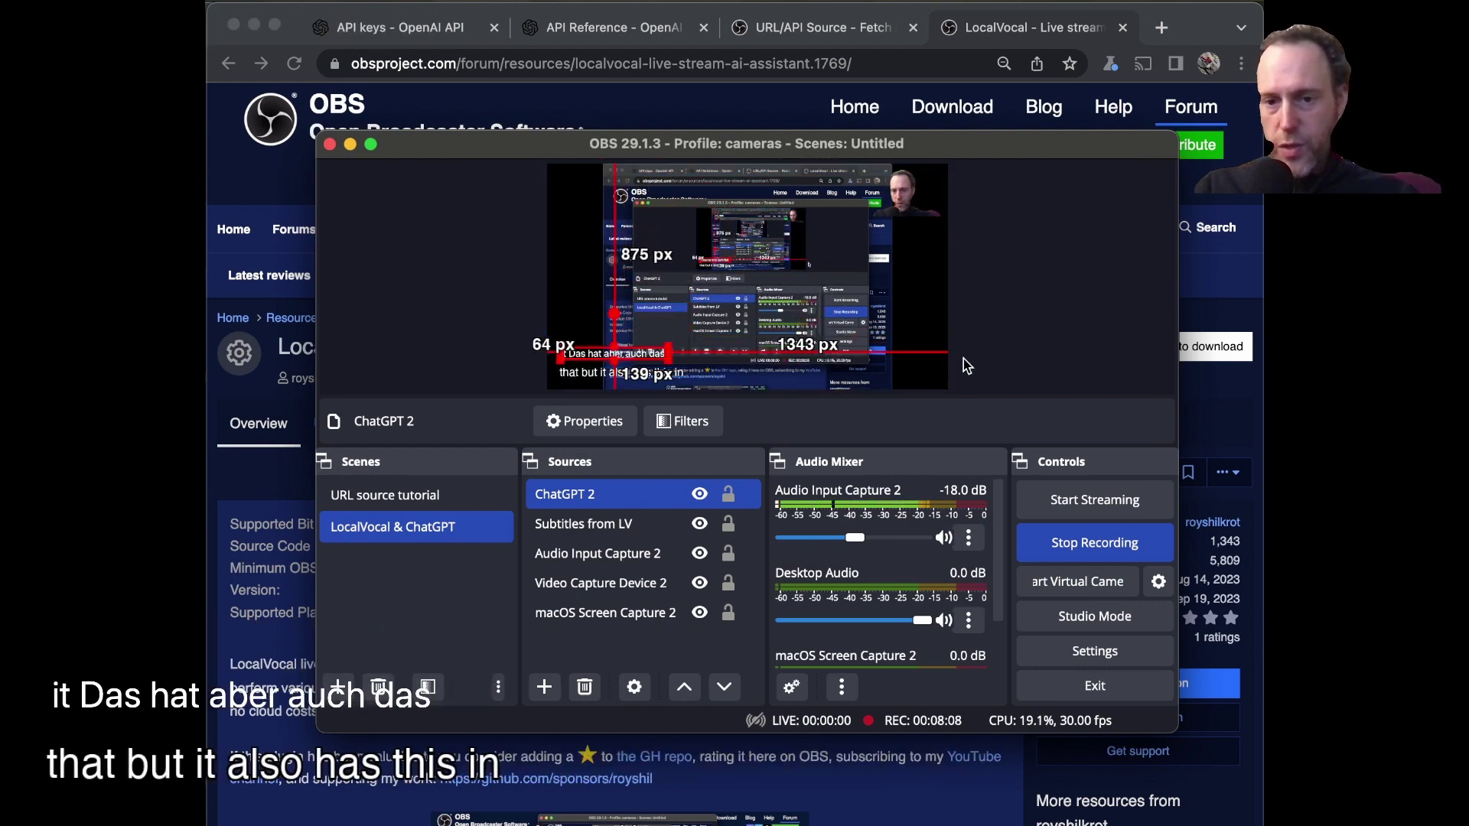
click(1011, 350)
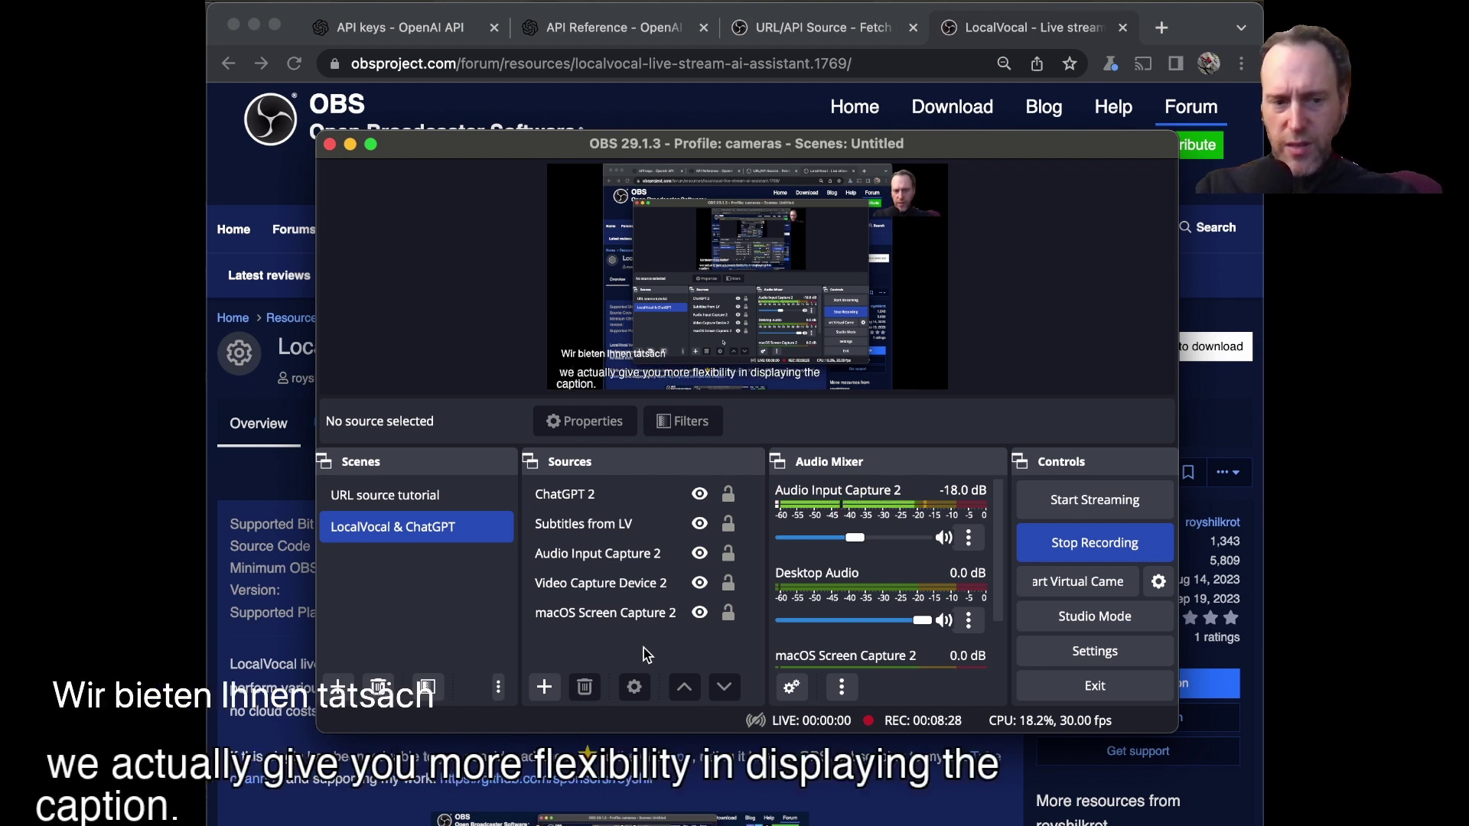
- Select the audio input, ChatGPT 2 and Subtitles from LV sources to check their captions
click(614, 545)
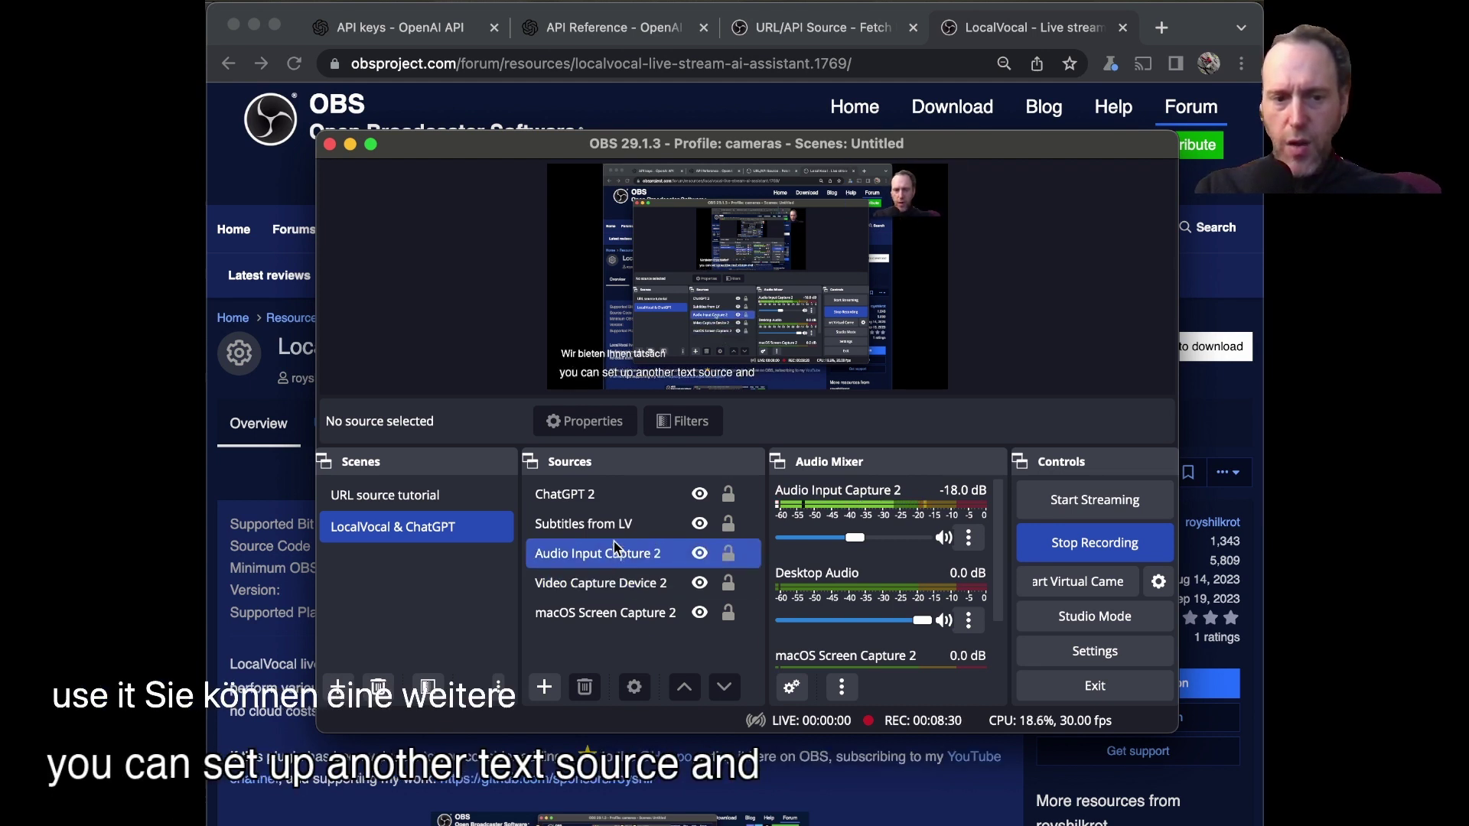
click(608, 499)
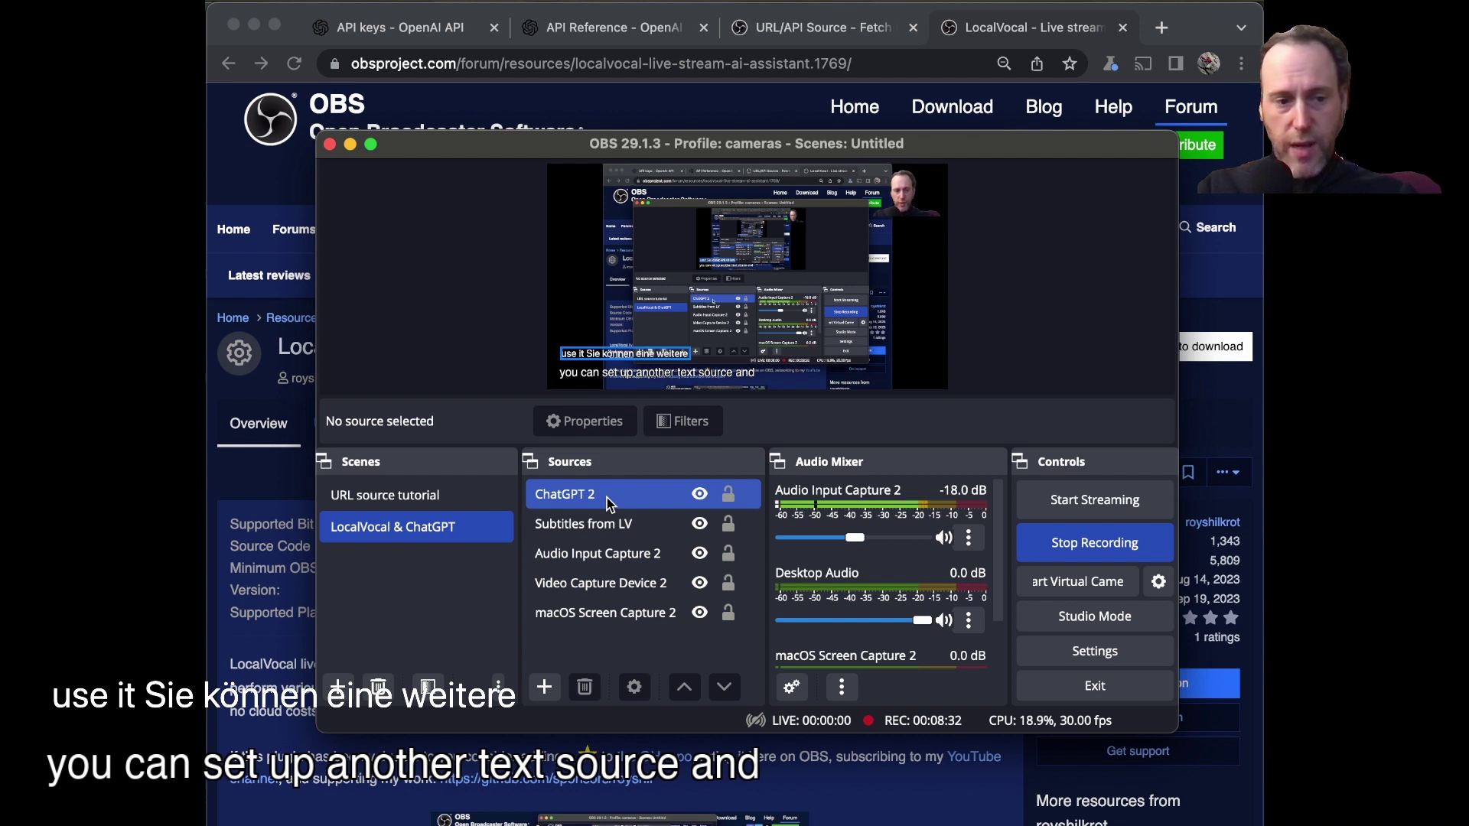
click(604, 520)
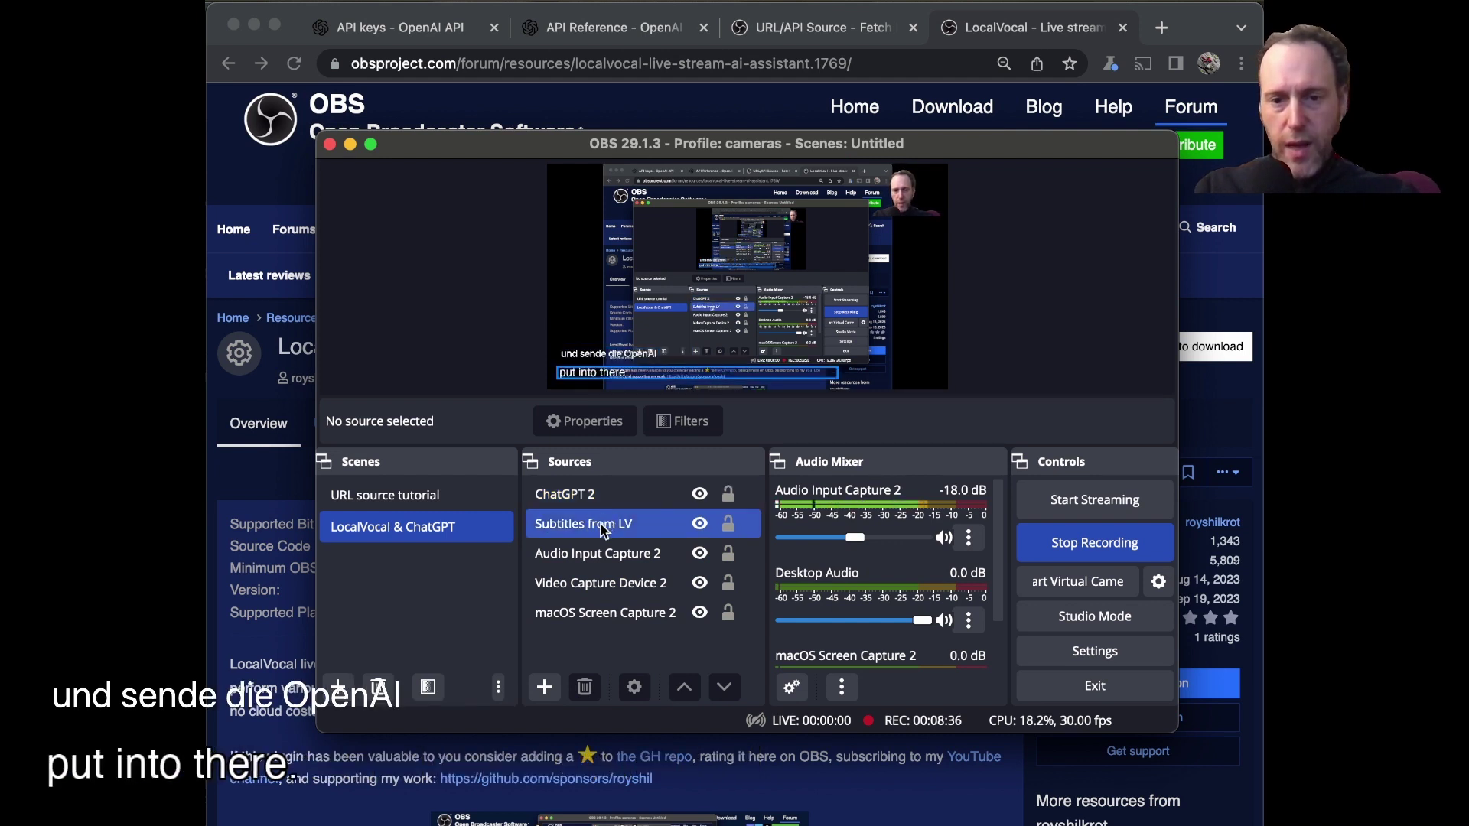
click(602, 528)
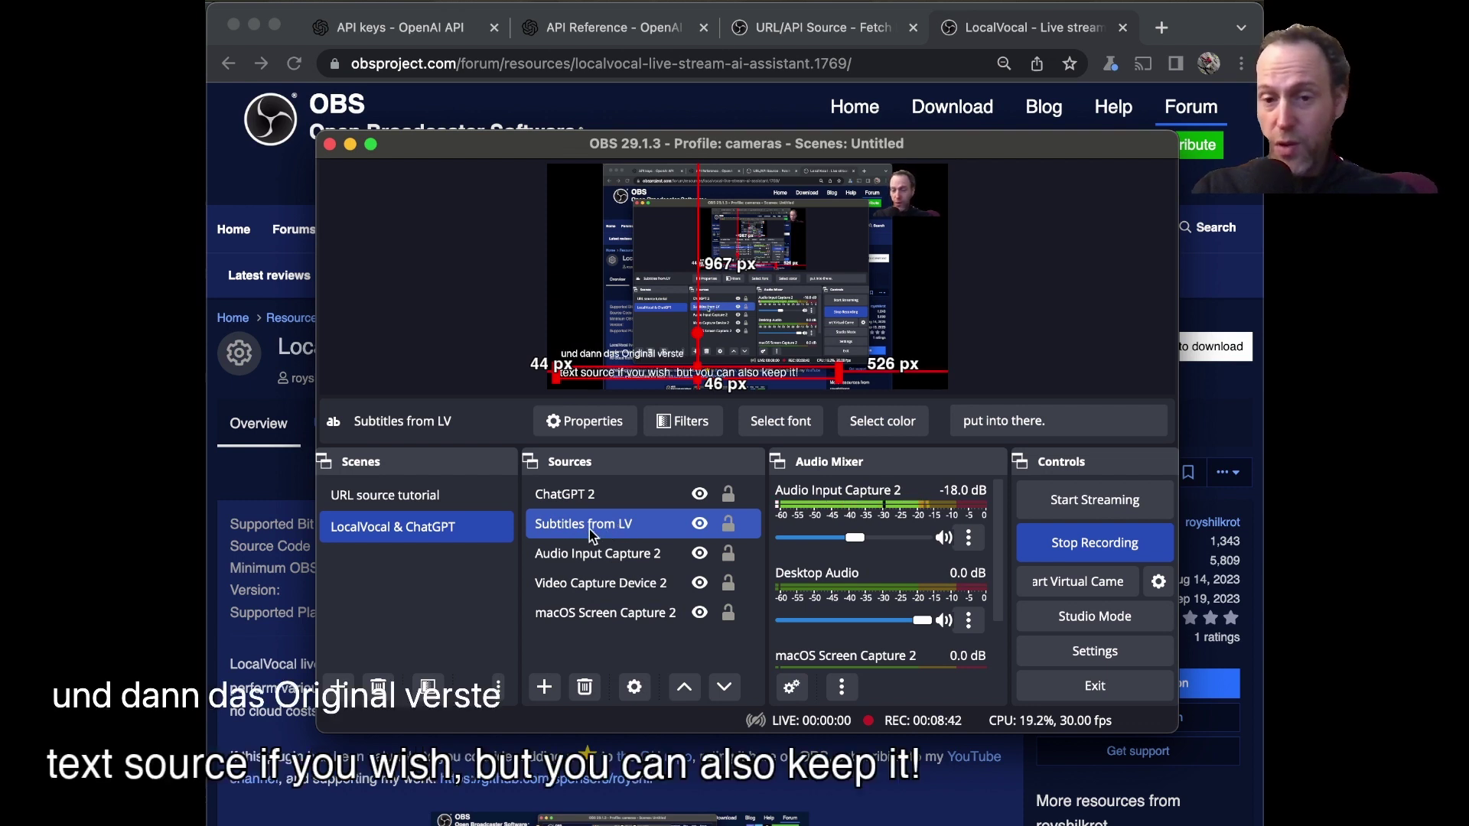
click(578, 648)
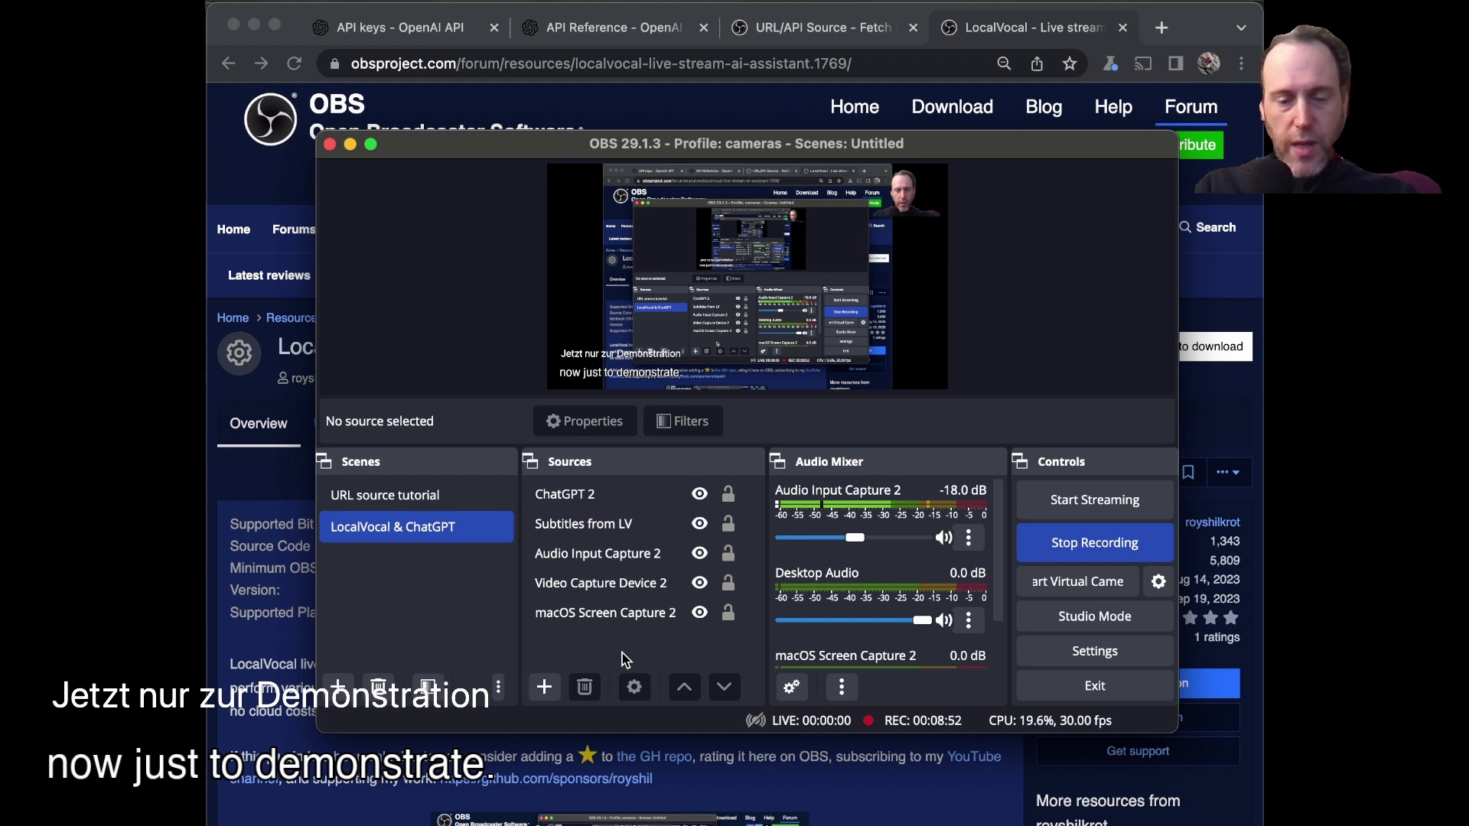
click(604, 496)
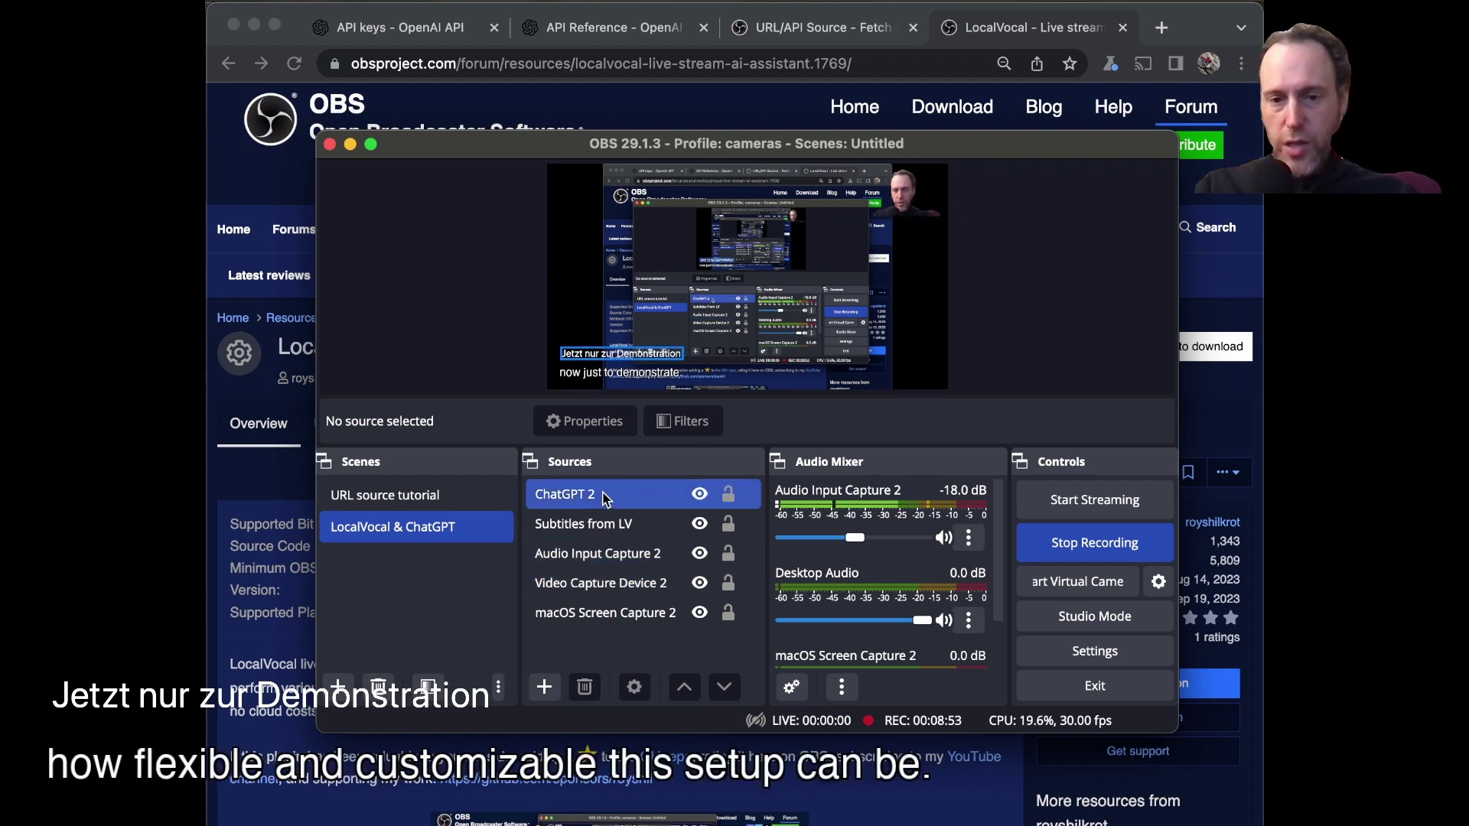
- Change 'german' to 'Spanish' in the ChatGPT 2 request body prompt, save, and confirm the properties
click(596, 423)
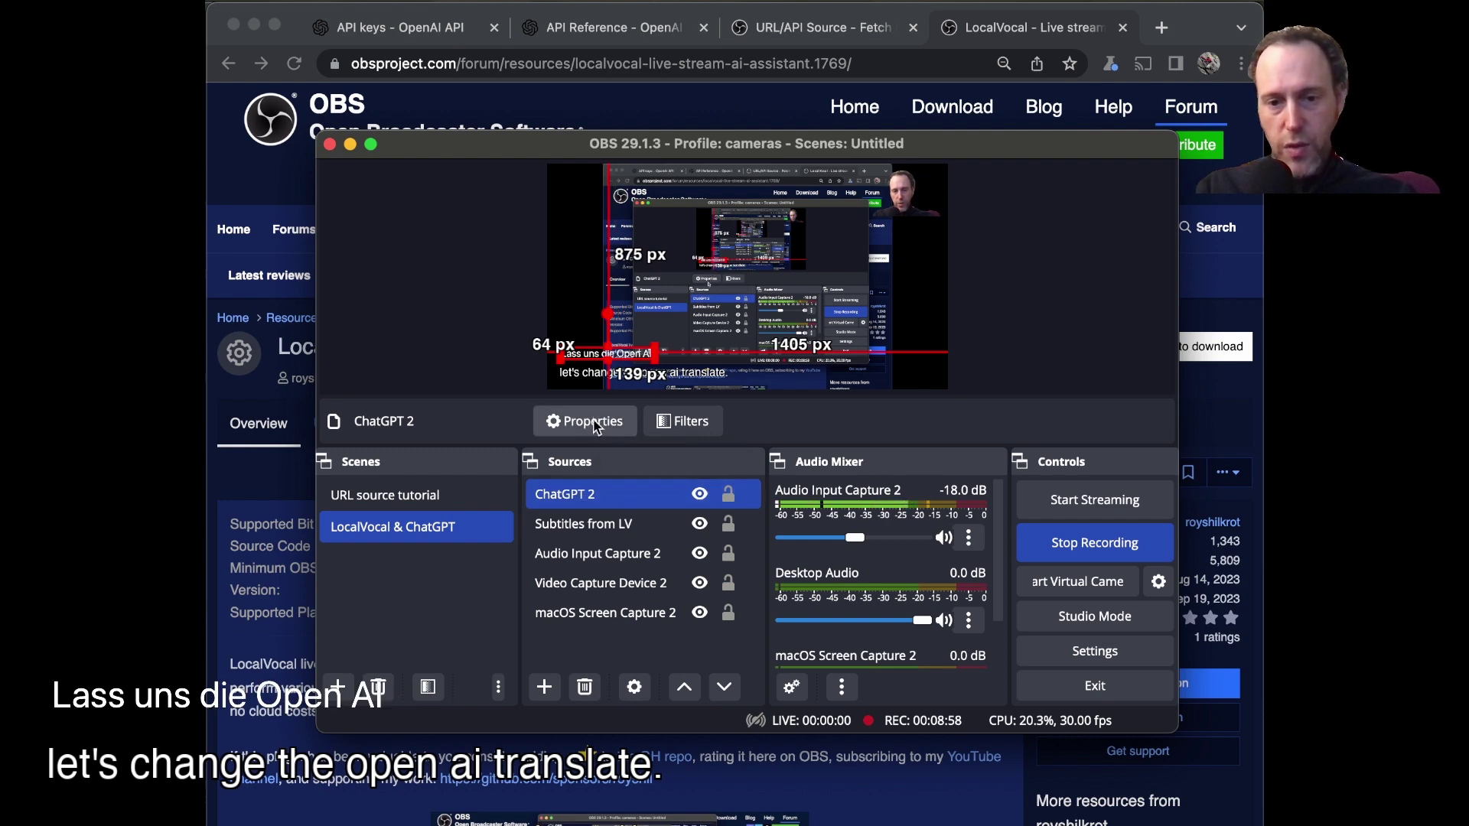
click(617, 486)
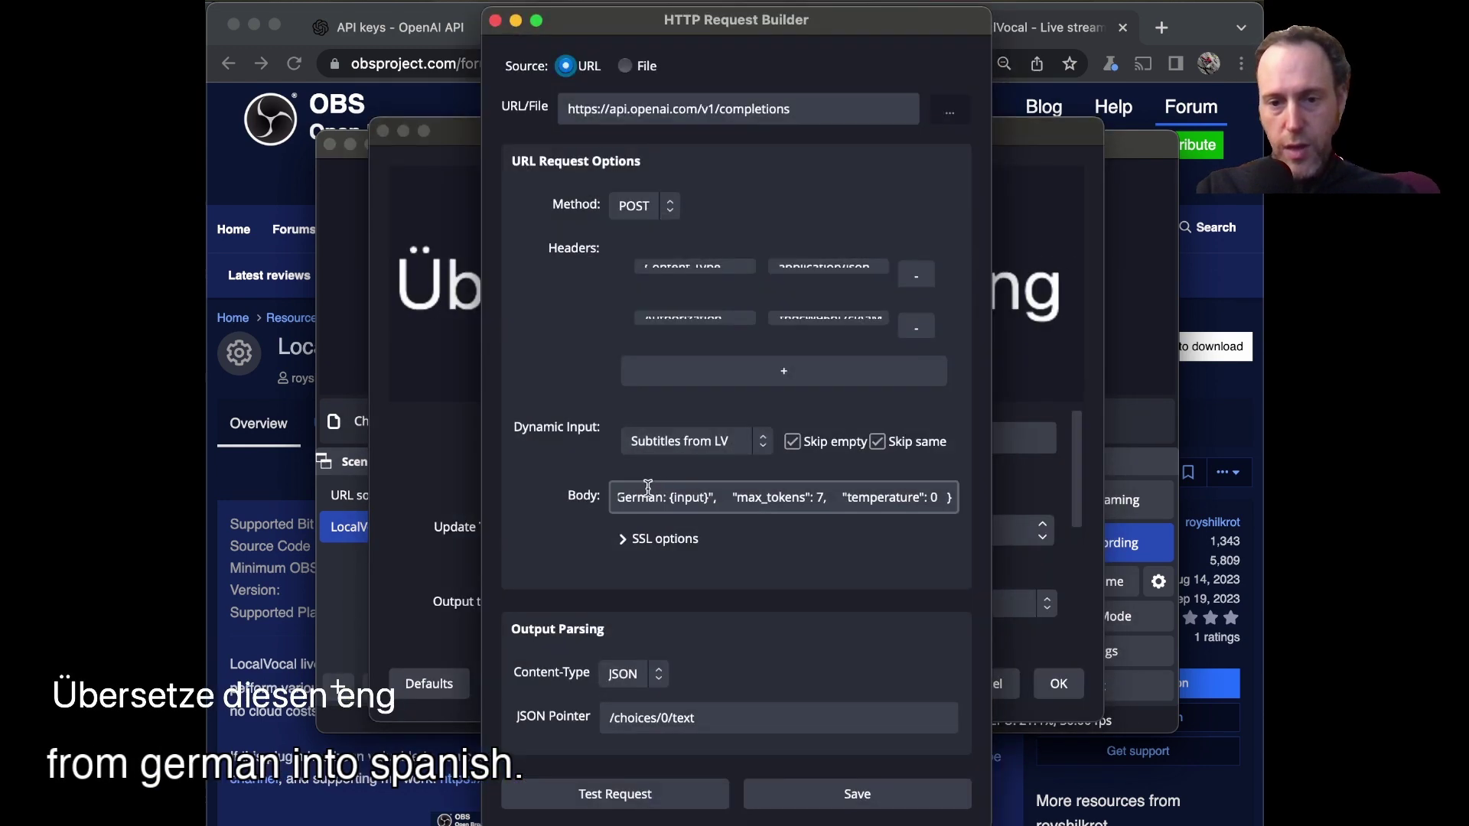
drag(663, 496, 613, 497)
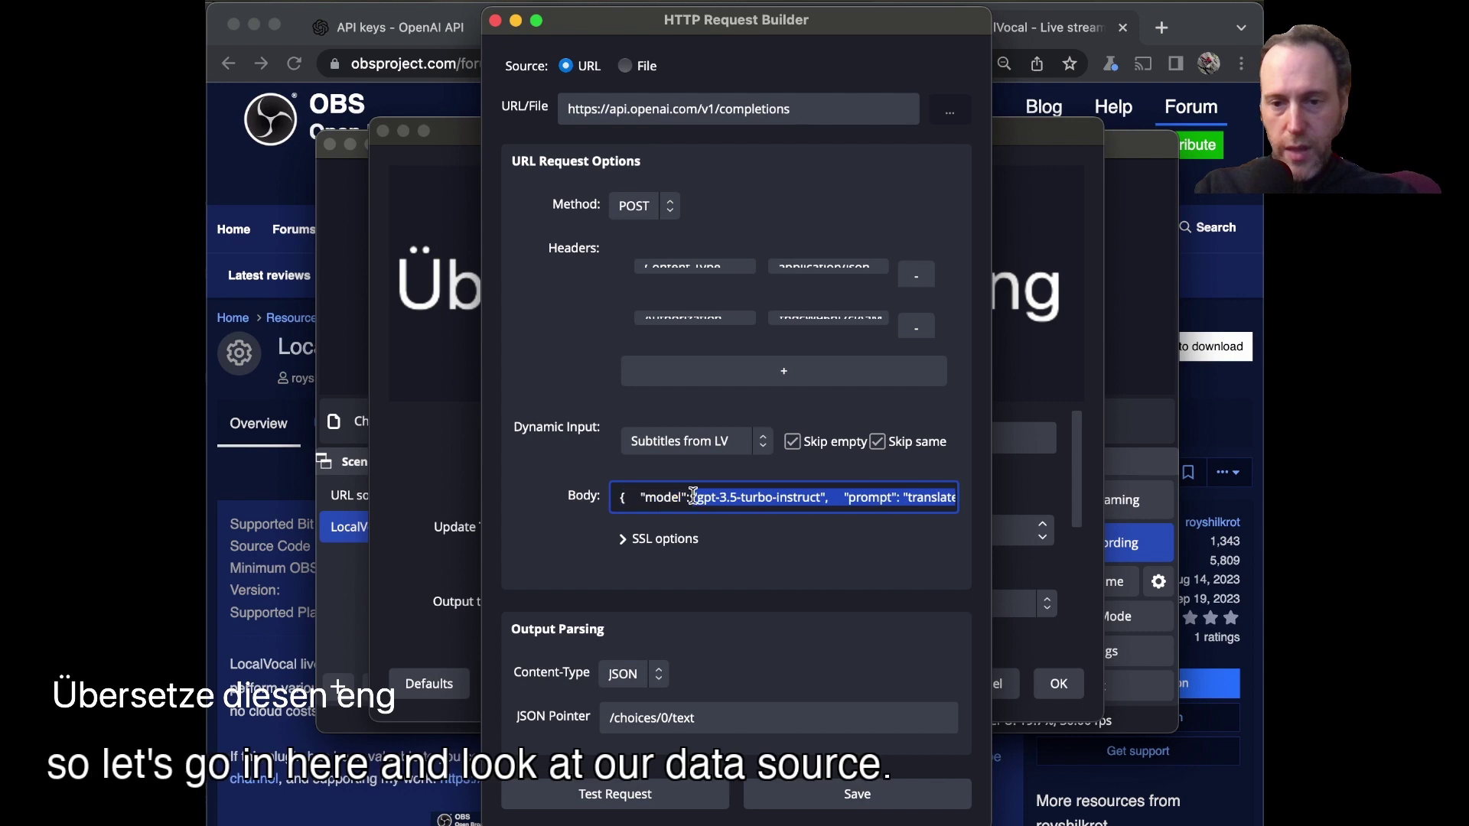
click(957, 497)
scroll(958, 496, right, 3)
double_click(621, 497)
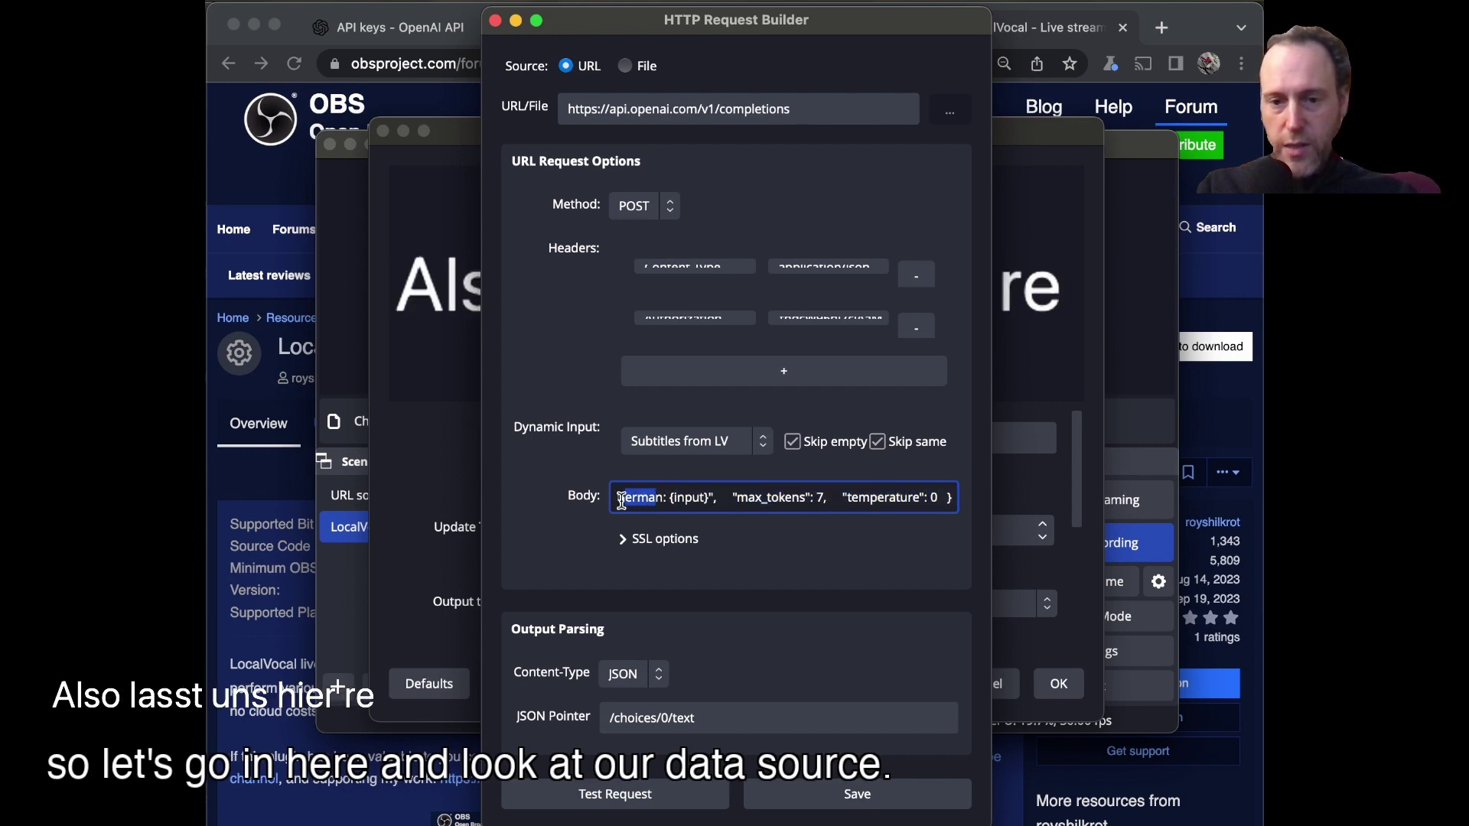
text(Spanis)
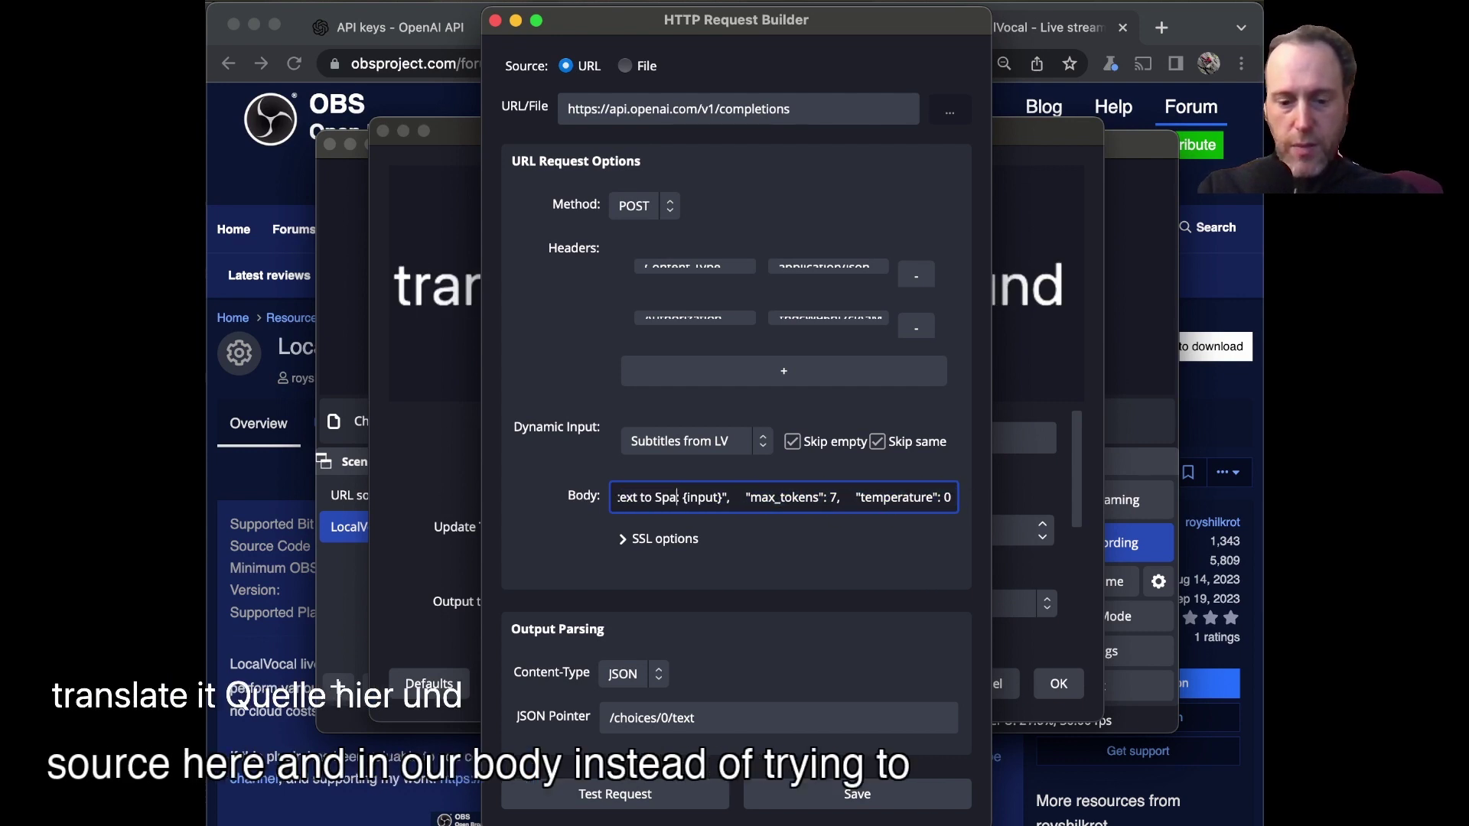
text(h)
click(855, 794)
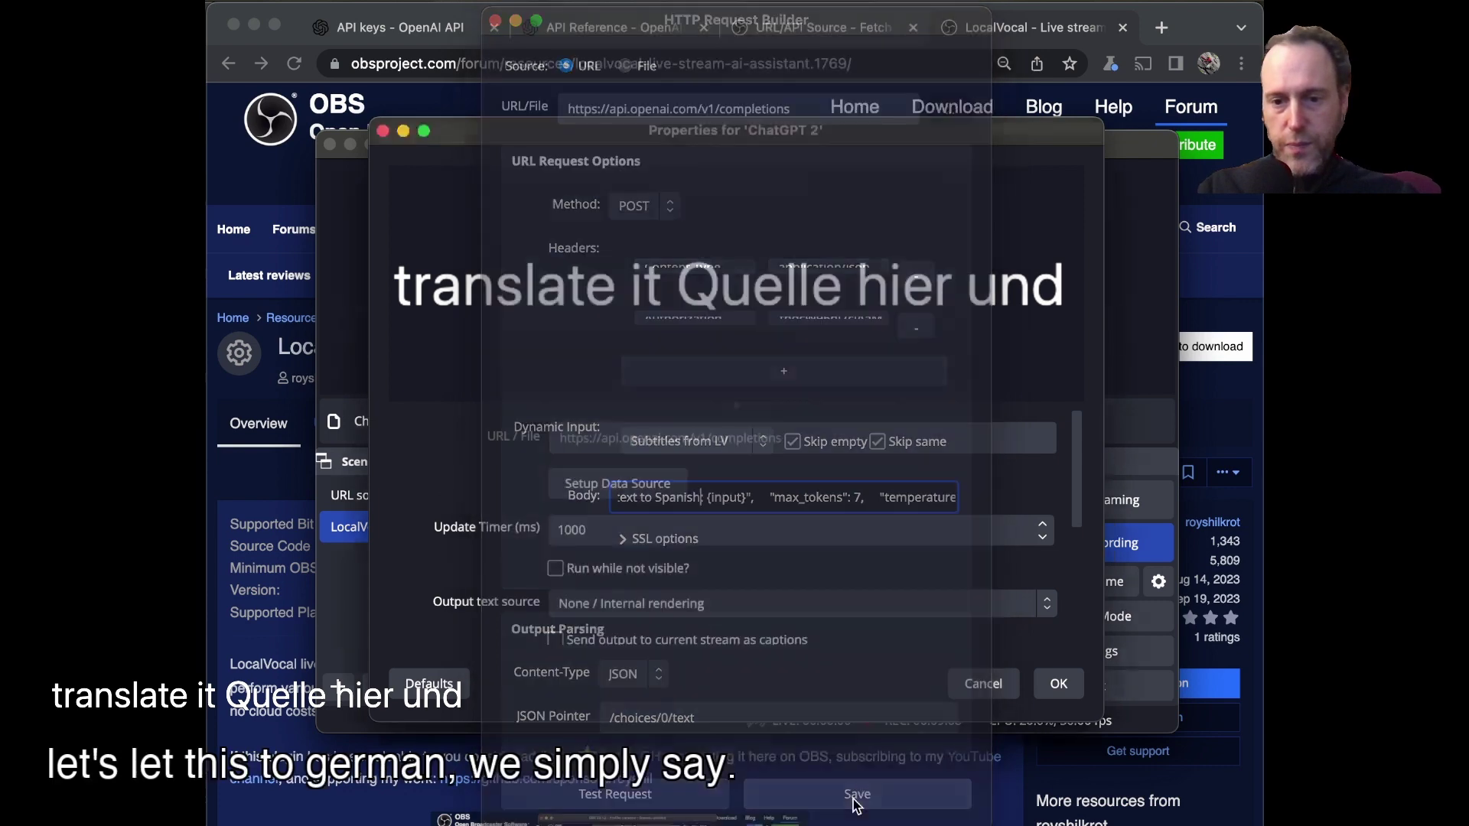
click(1059, 683)
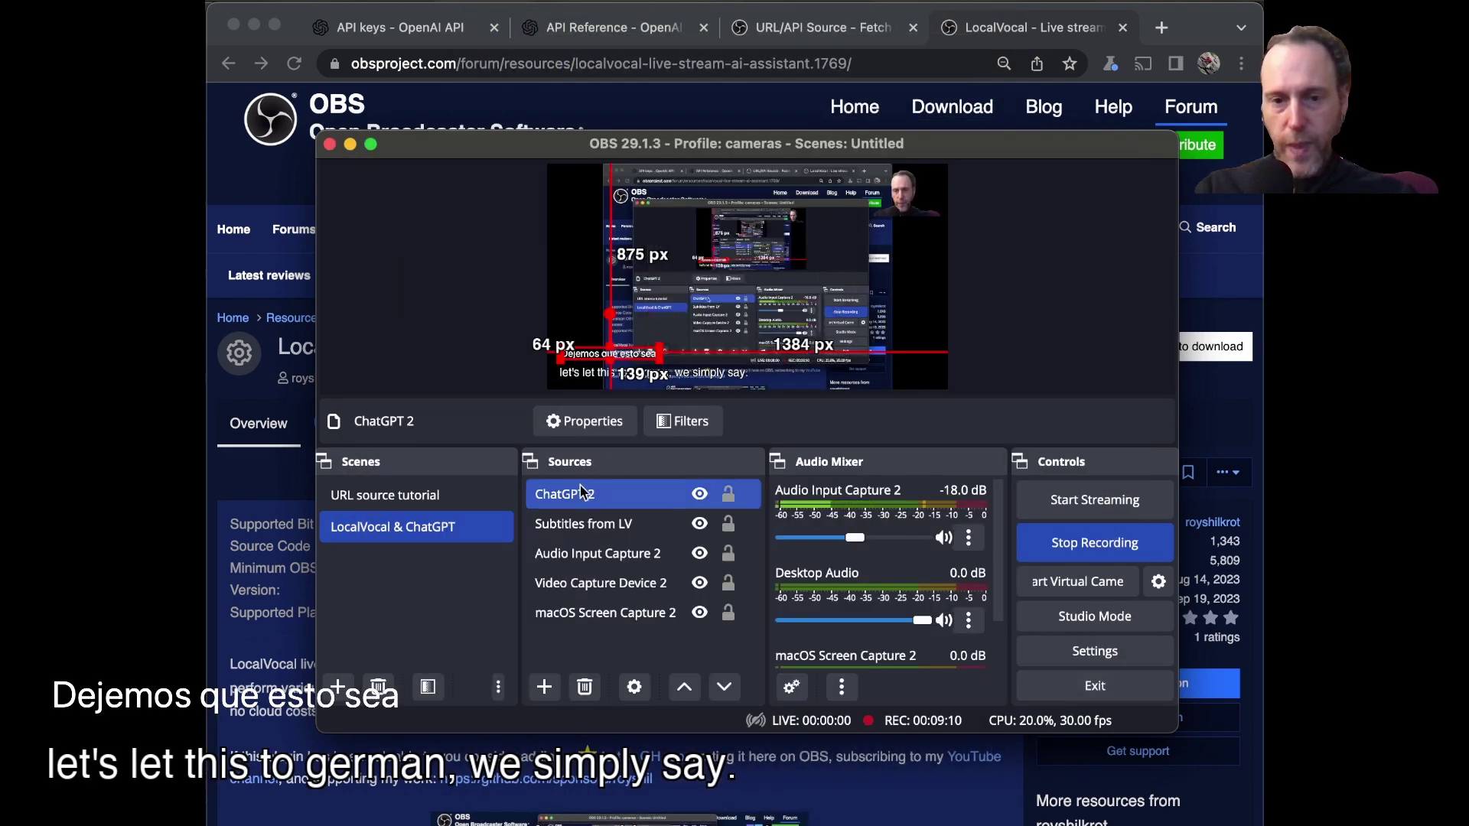
click(443, 299)
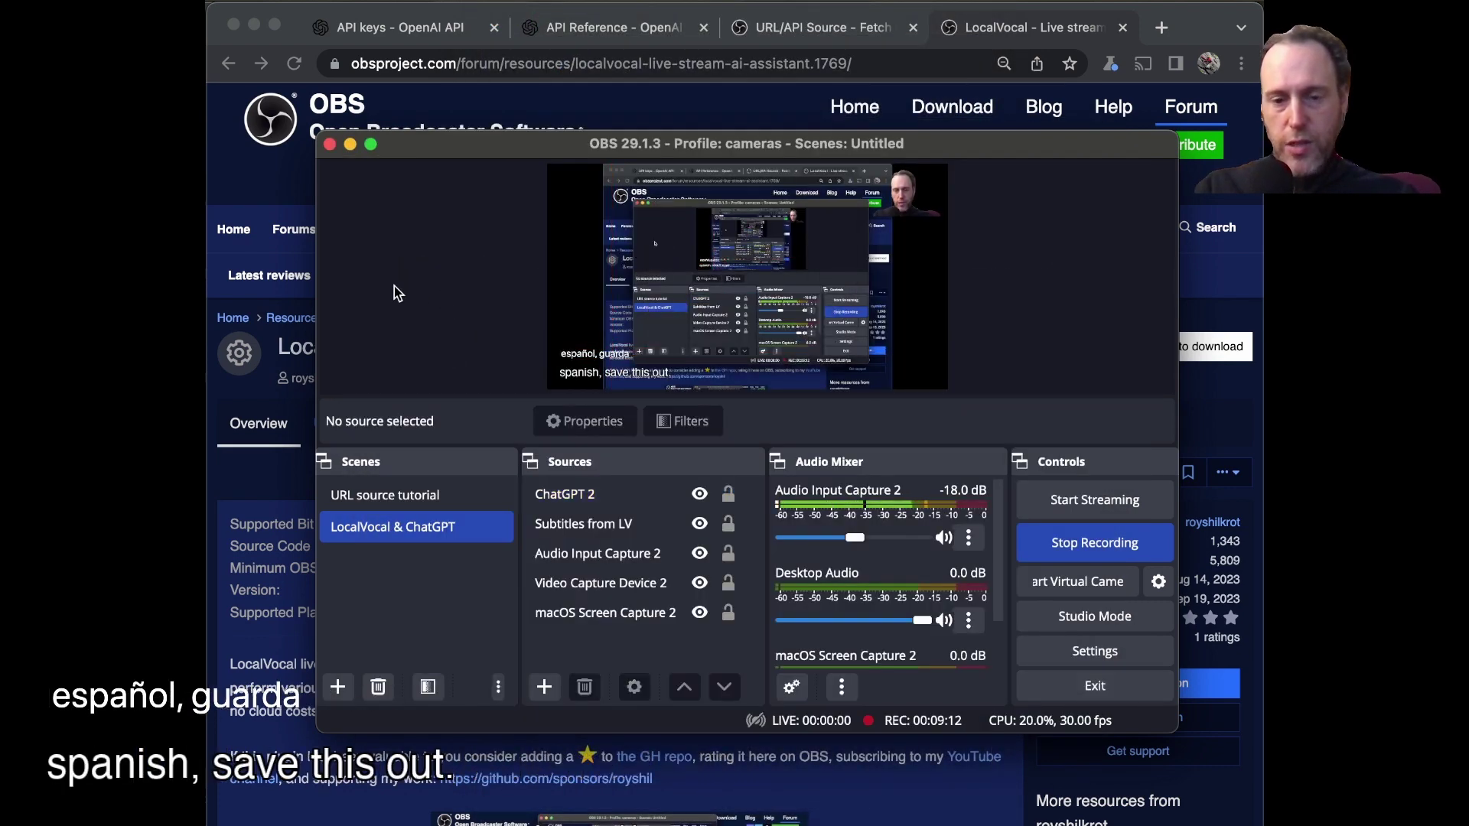